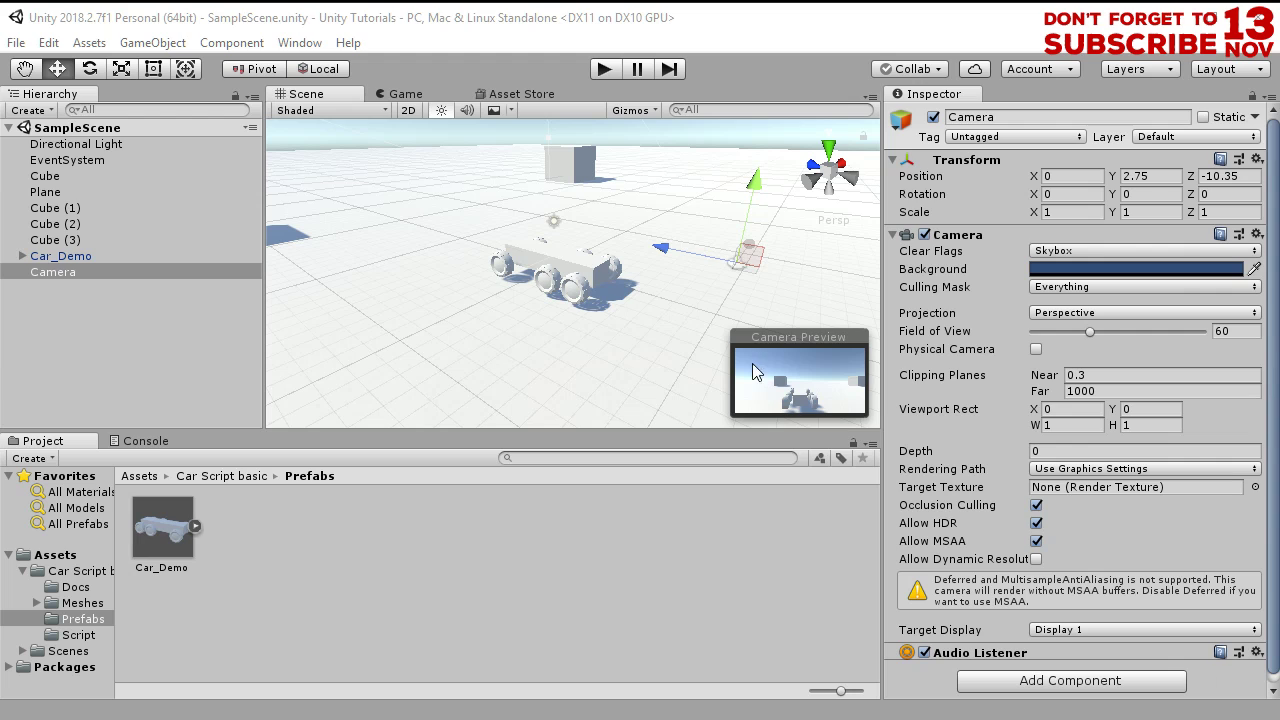
Play-test the scene, driving the car forward to check the camera
{"action": "left_click", "coordinate": [613, 67]}
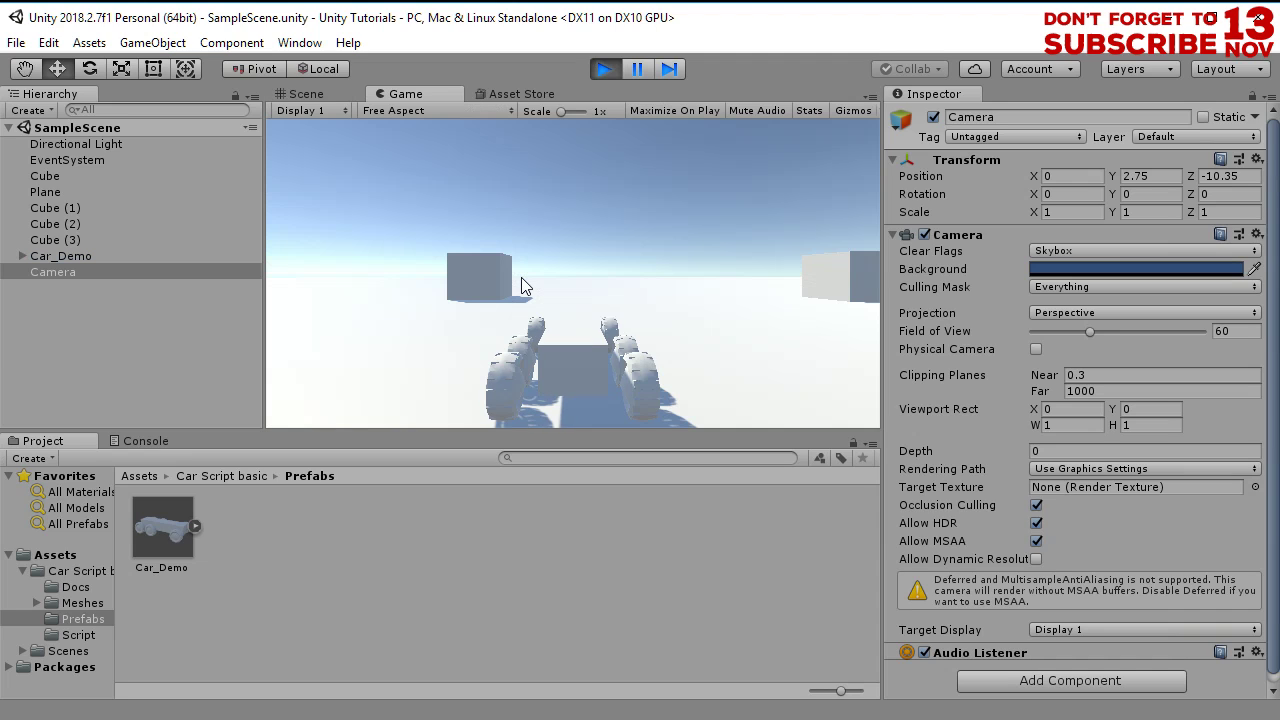
{"action": "key", "text": "Up"}
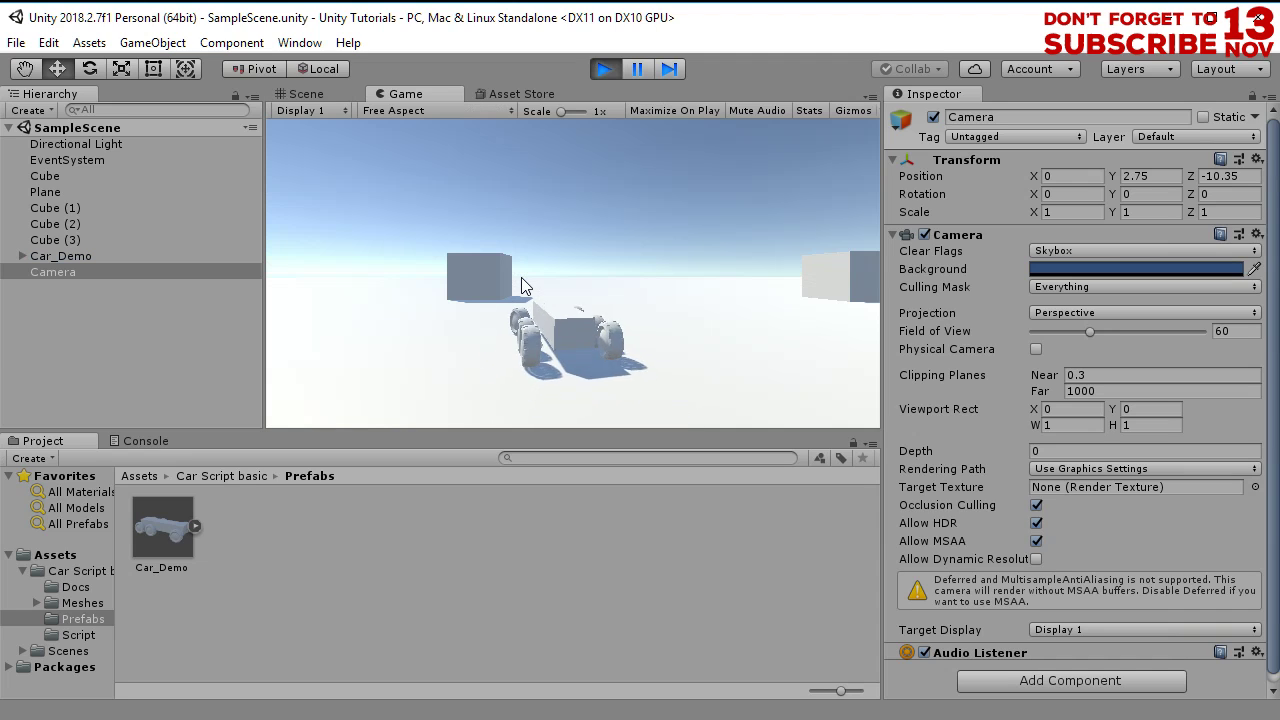
{"action": "left_click", "coordinate": [604, 68]}
Make the Camera a child of Car_Demo and play-test it attached to the car
{"action": "left_click_drag", "start_coordinate": [58, 277], "coordinate": [67, 256]}
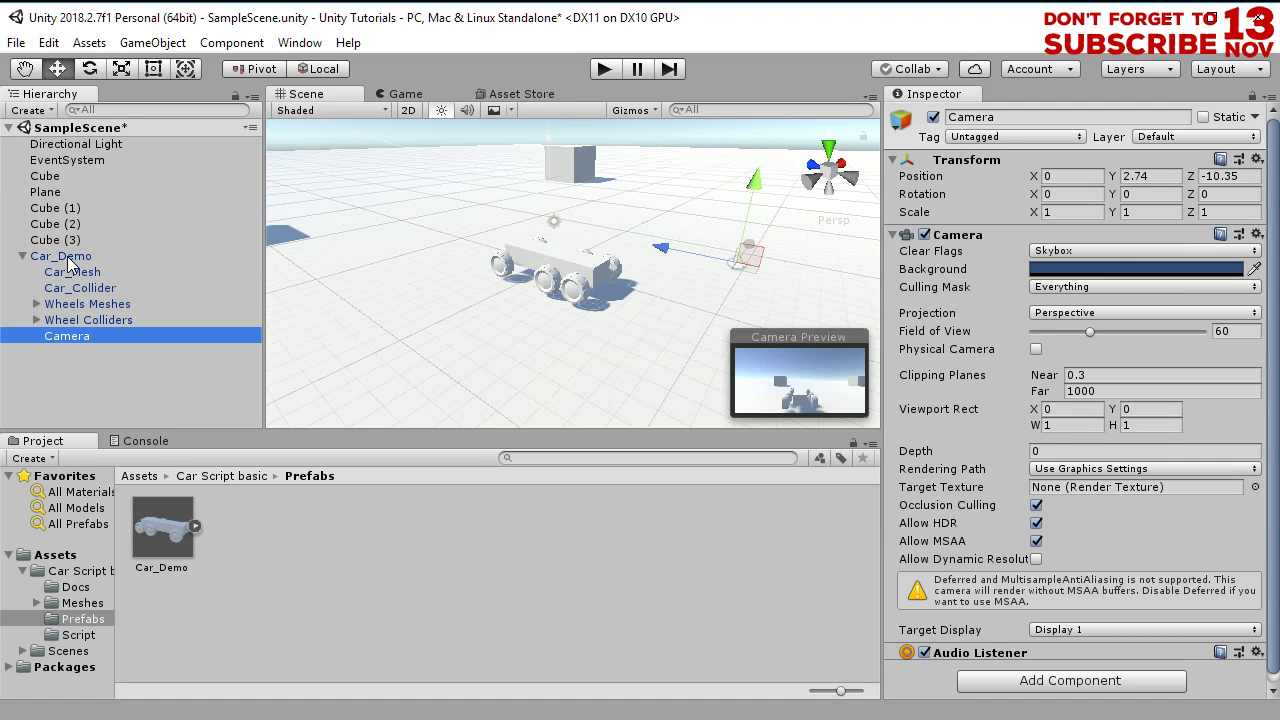
{"action": "left_click", "coordinate": [604, 68]}
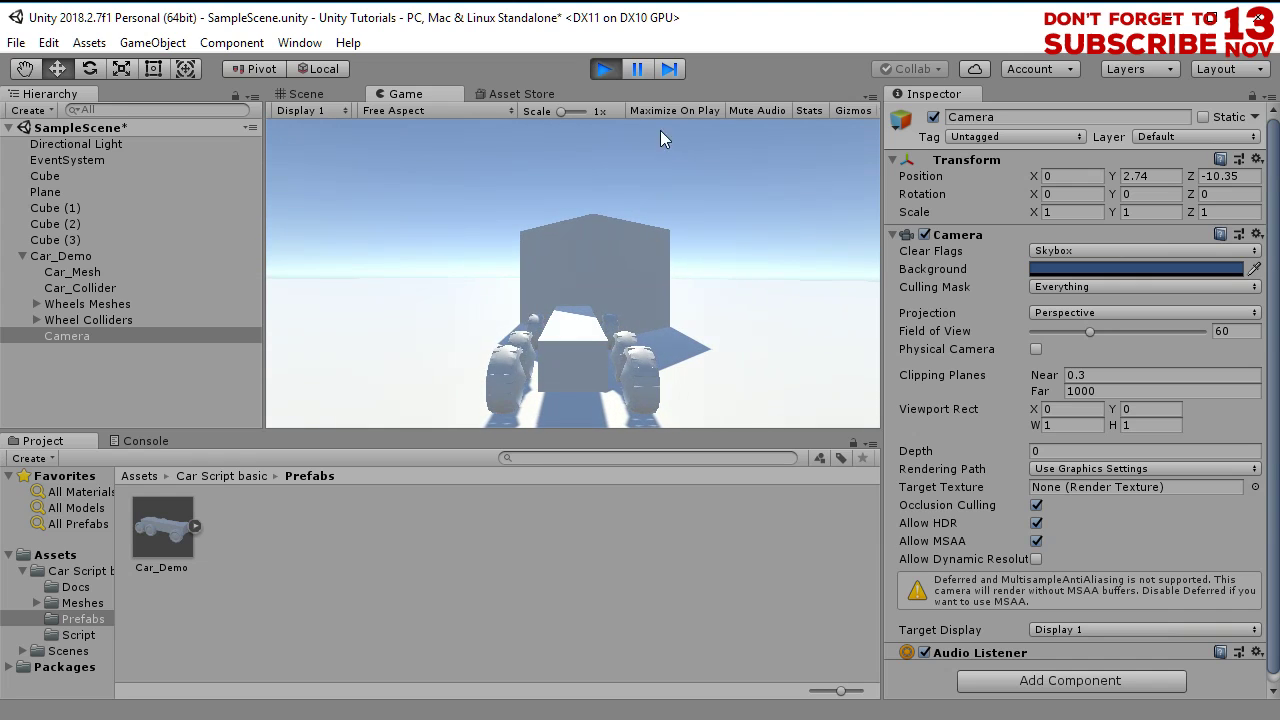
{"action": "key", "text": "ctrl+p"}
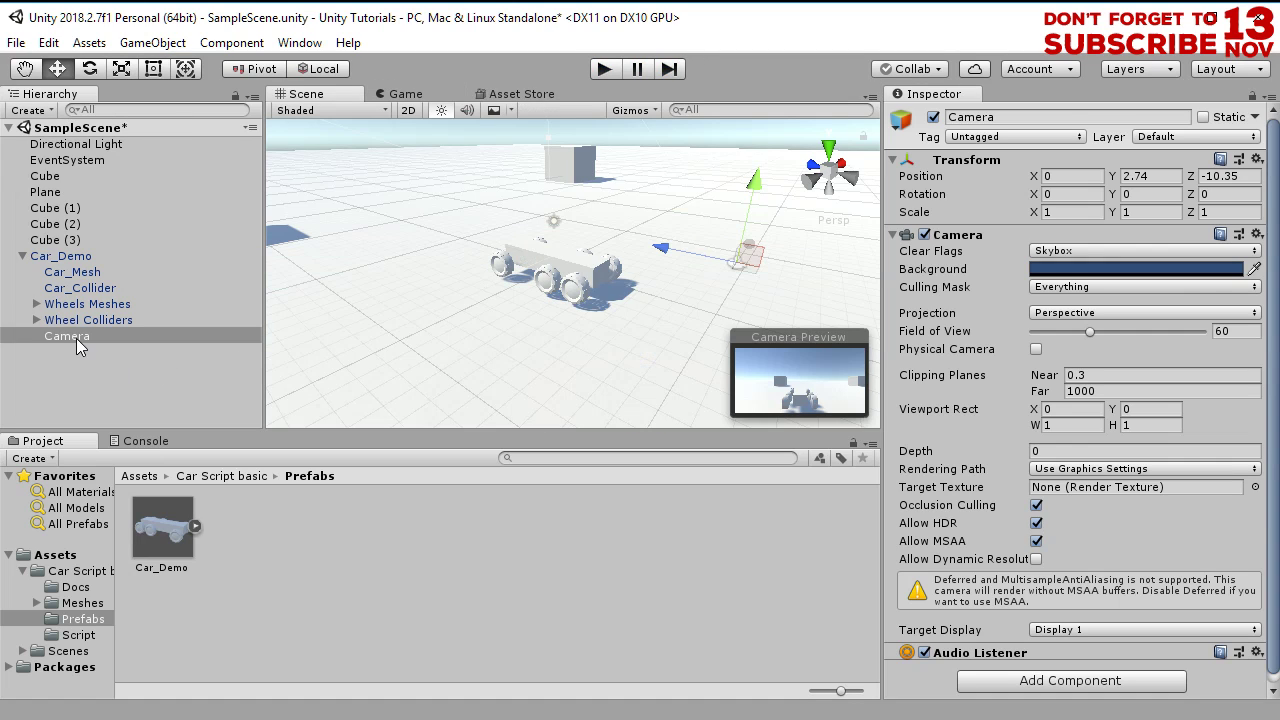
Move the Camera back to the scene root and run the game once more
{"action": "left_click_drag", "start_coordinate": [80, 342], "coordinate": [66, 390]}
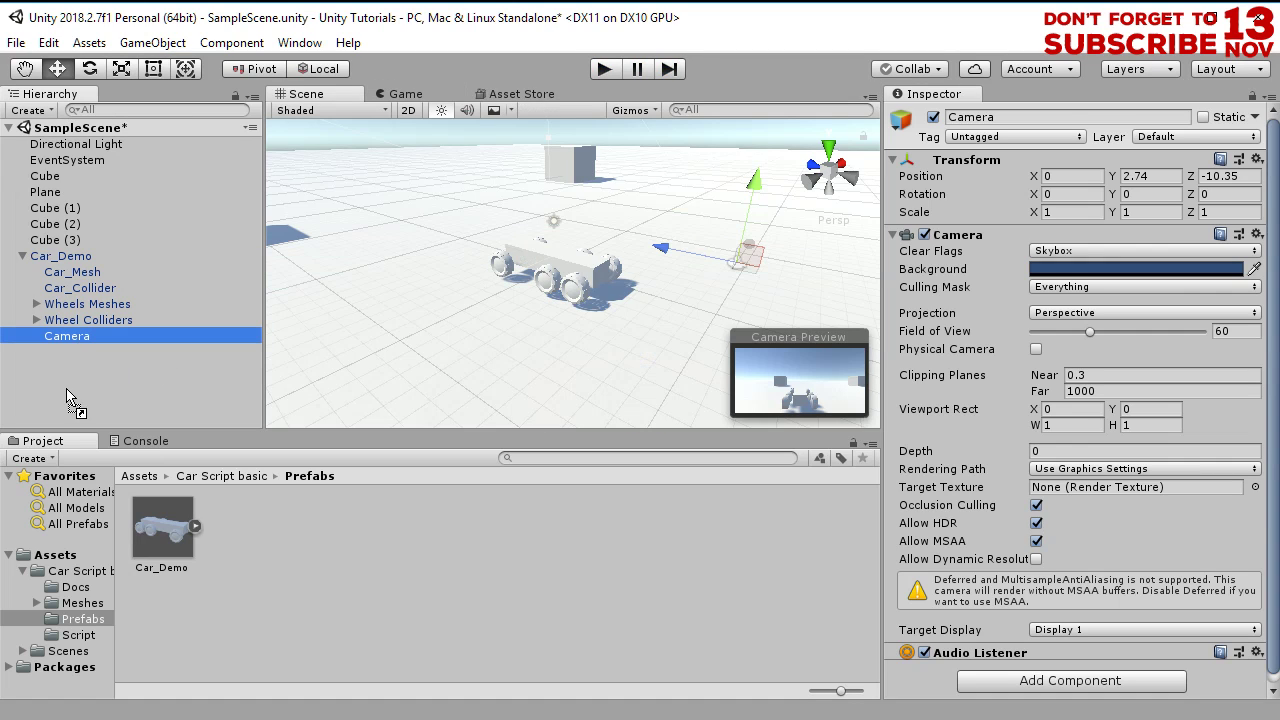
{"action": "left_click", "coordinate": [22, 256]}
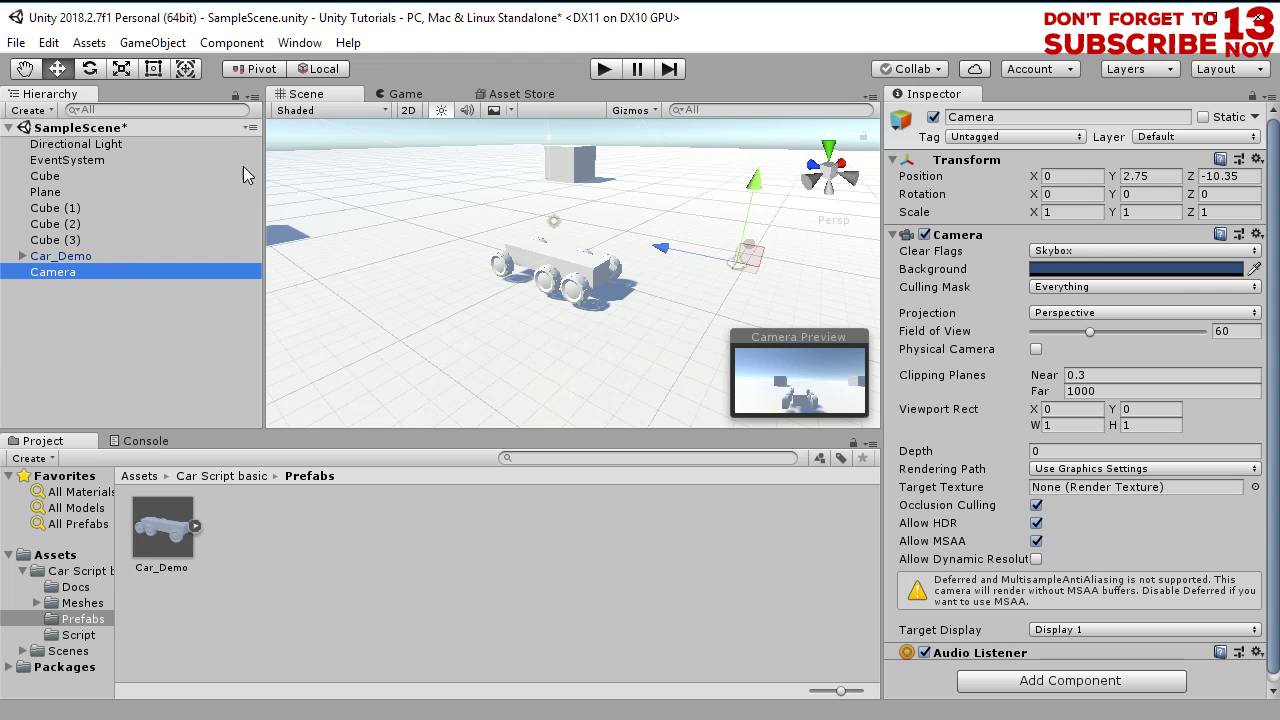
{"action": "left_click", "coordinate": [604, 69]}
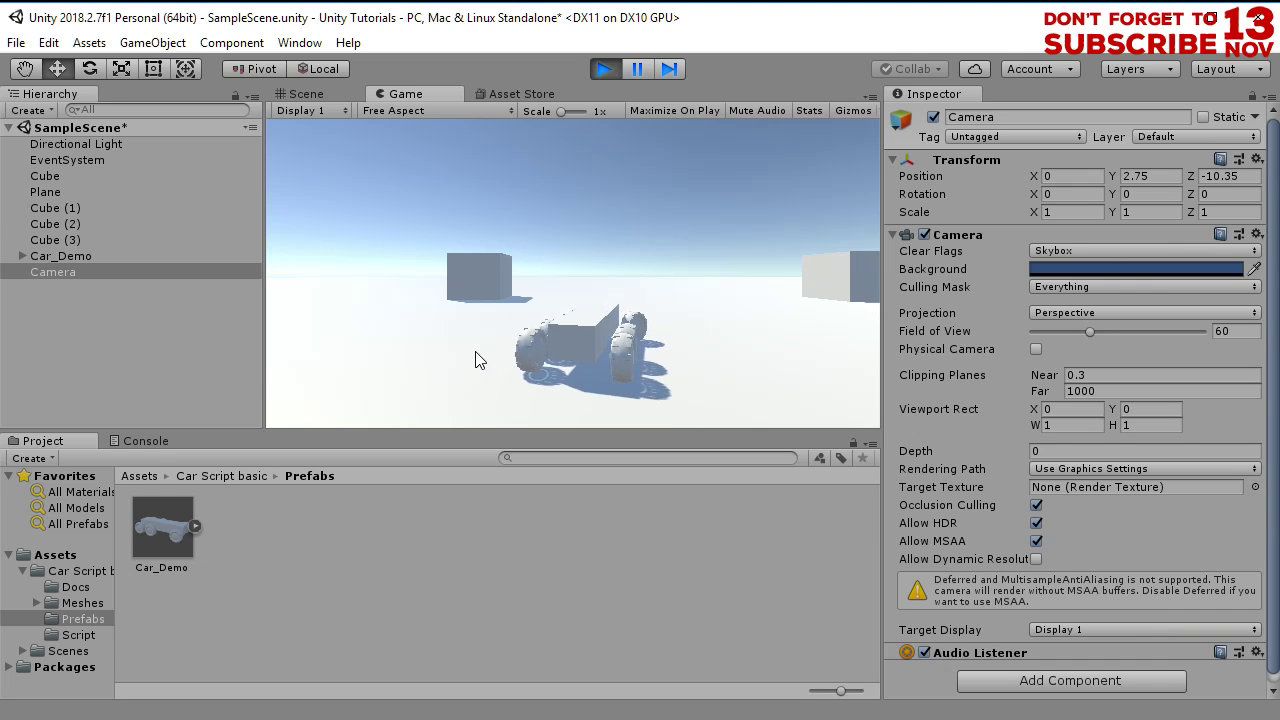
{"action": "left_click", "coordinate": [605, 68]}
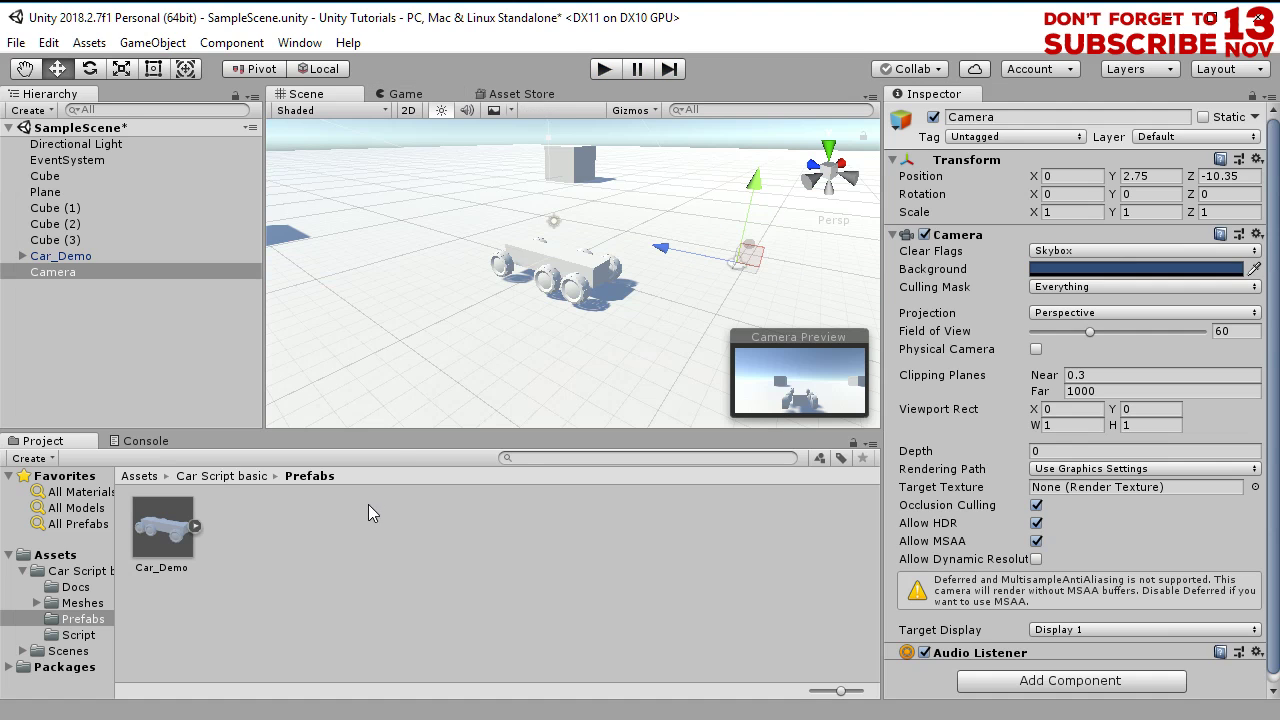
Create a C# script named CamFollowsPlayer in the top-level Assets folder
{"action": "right_click", "coordinate": [359, 545]}
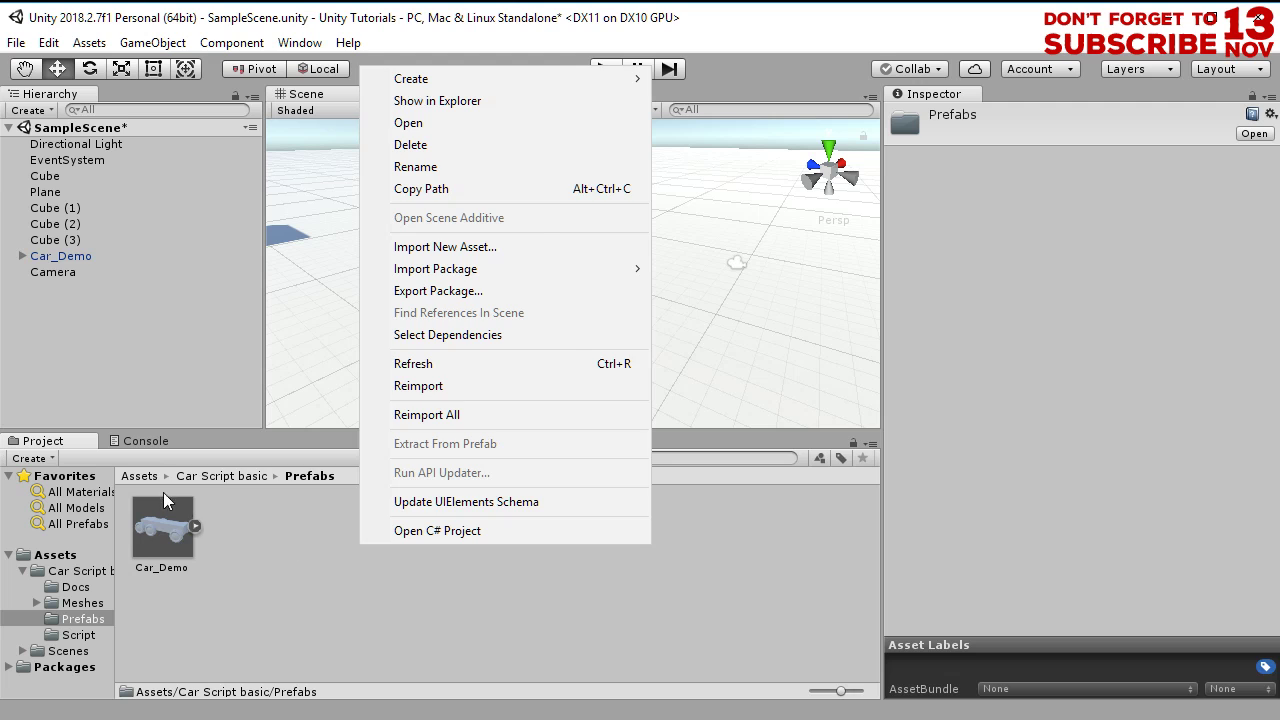
{"action": "left_click", "coordinate": [144, 477]}
{"action": "right_click", "coordinate": [319, 517]}
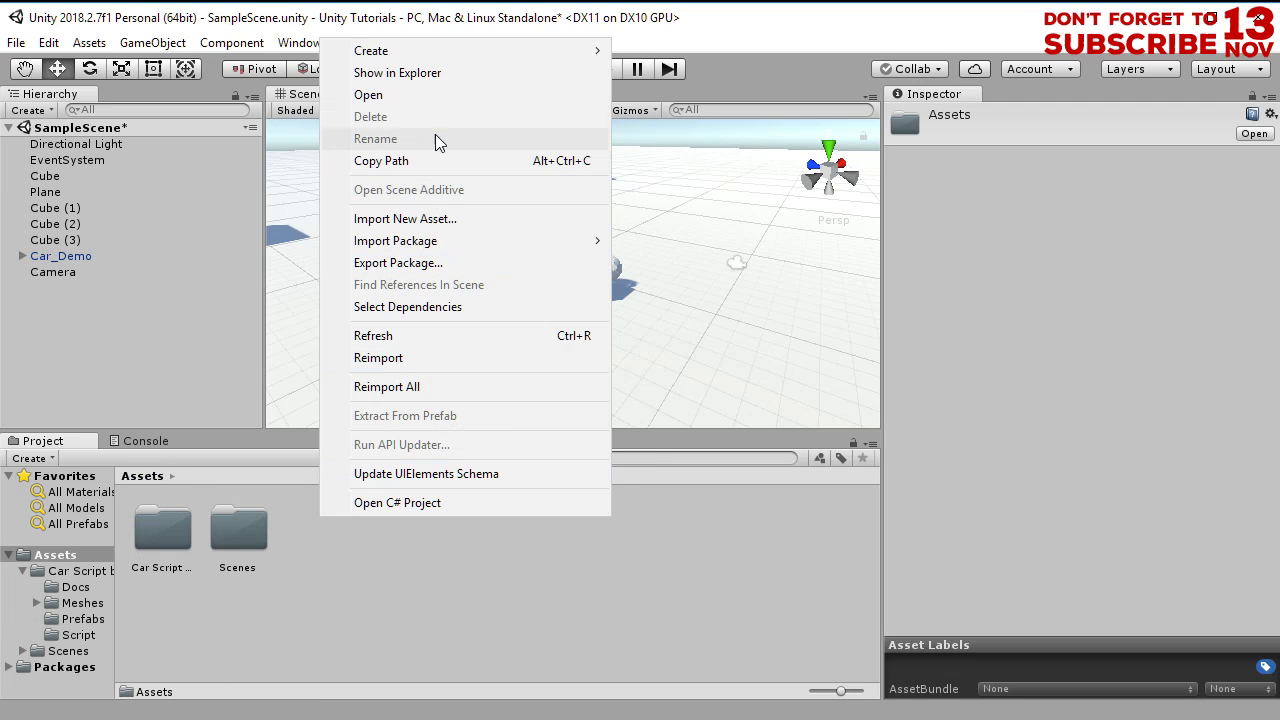
{"action": "mouse_move", "coordinate": [446, 50]}
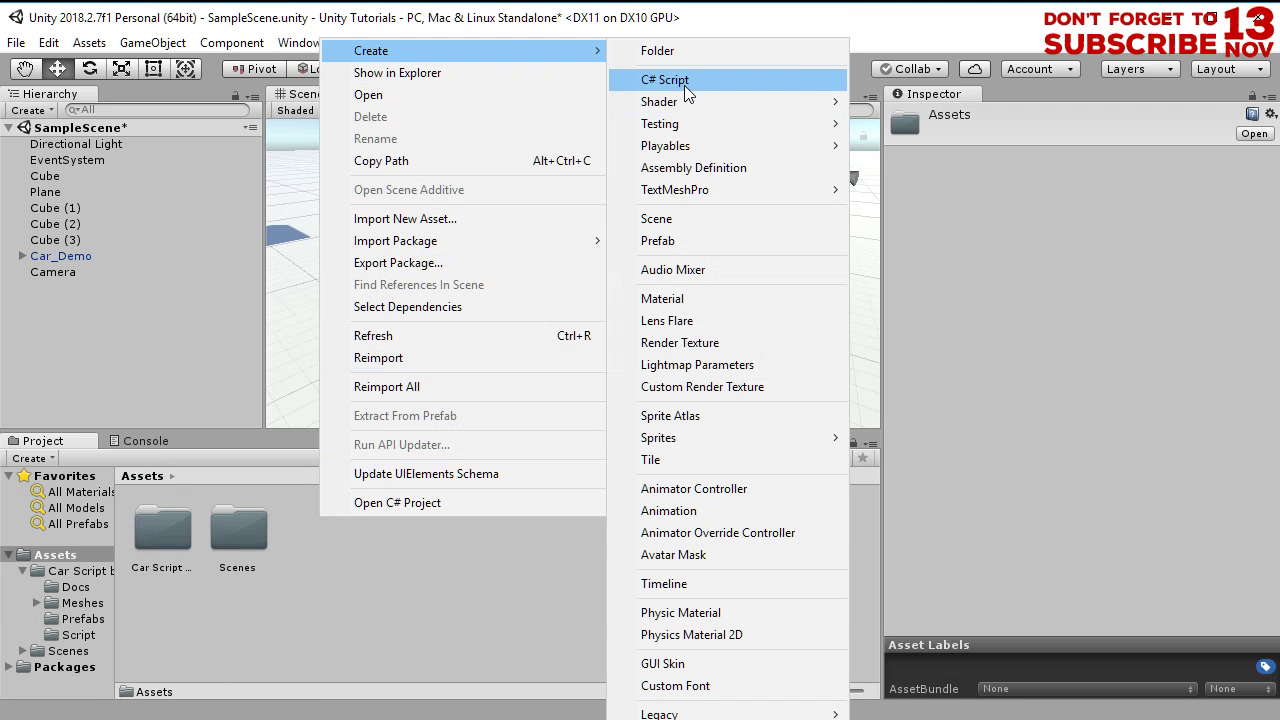
{"action": "left_click", "coordinate": [686, 92]}
{"action": "type", "text": "CamFollowPlayer"}
{"action": "type", "text": "s"}
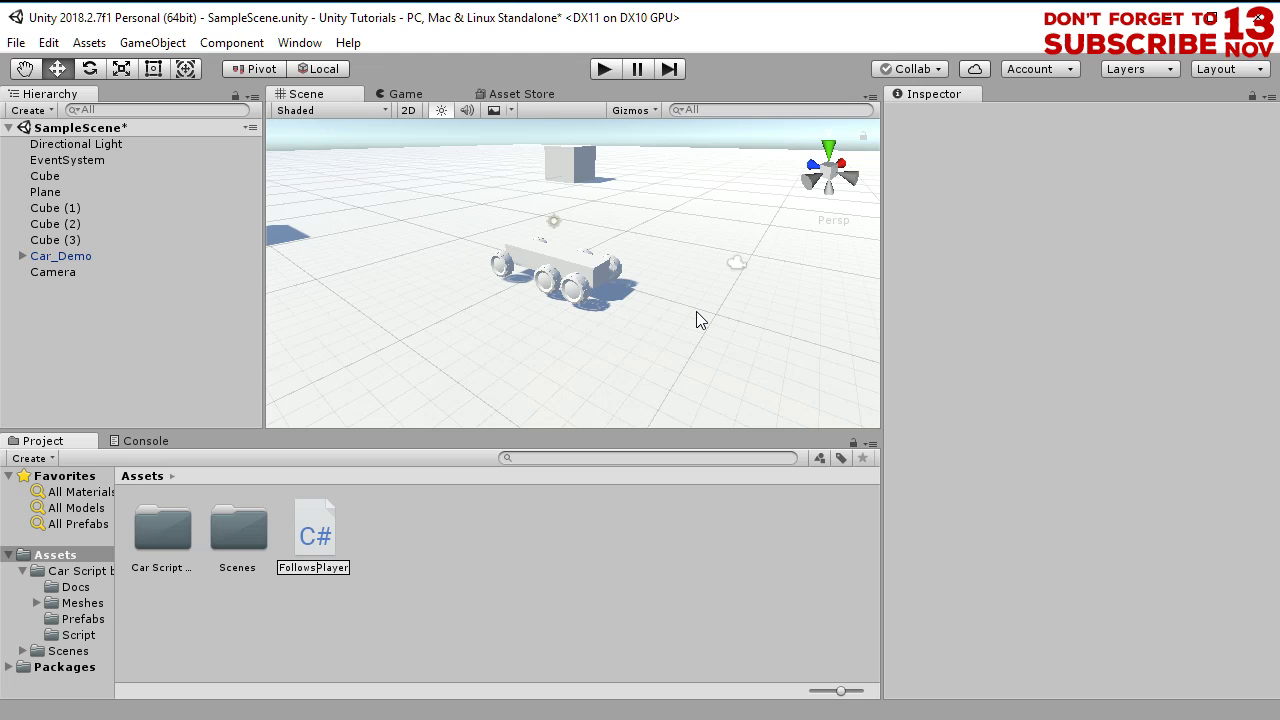
{"action": "key", "text": "Return"}
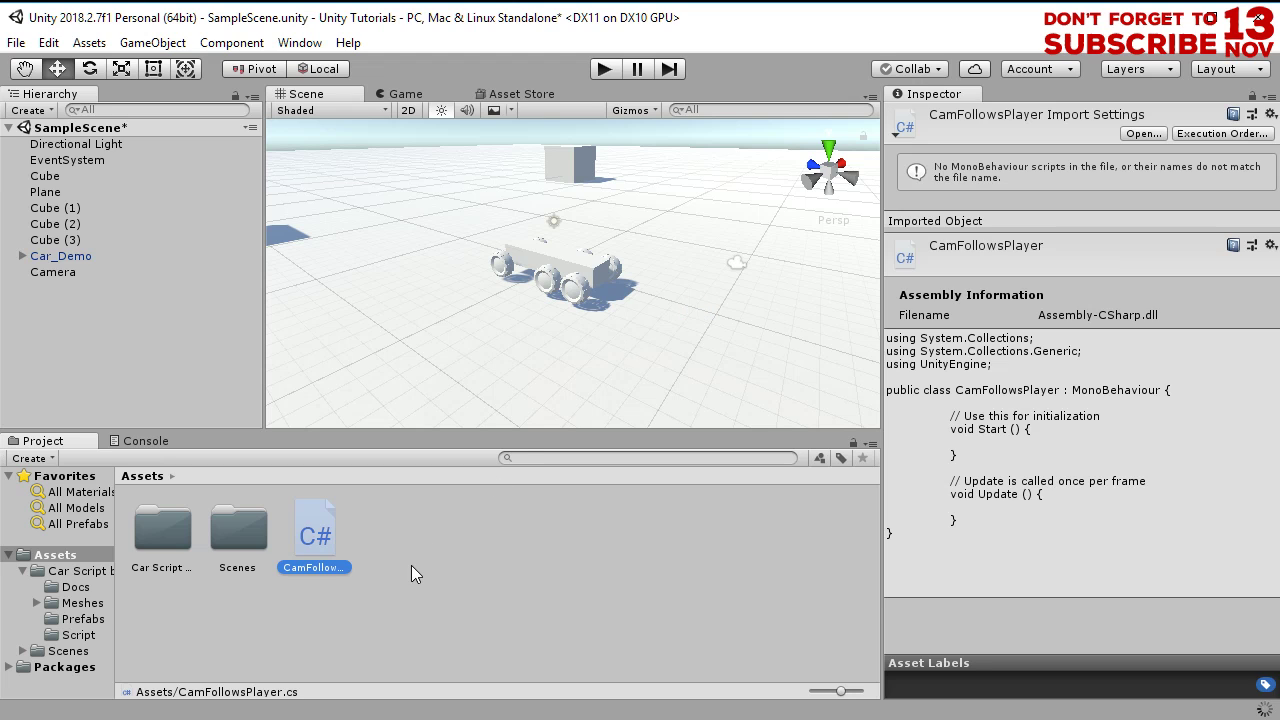
Open CamFollowsPlayer in Visual Studio and delete the template Start and Update methods
{"action": "double_click", "coordinate": [332, 535]}
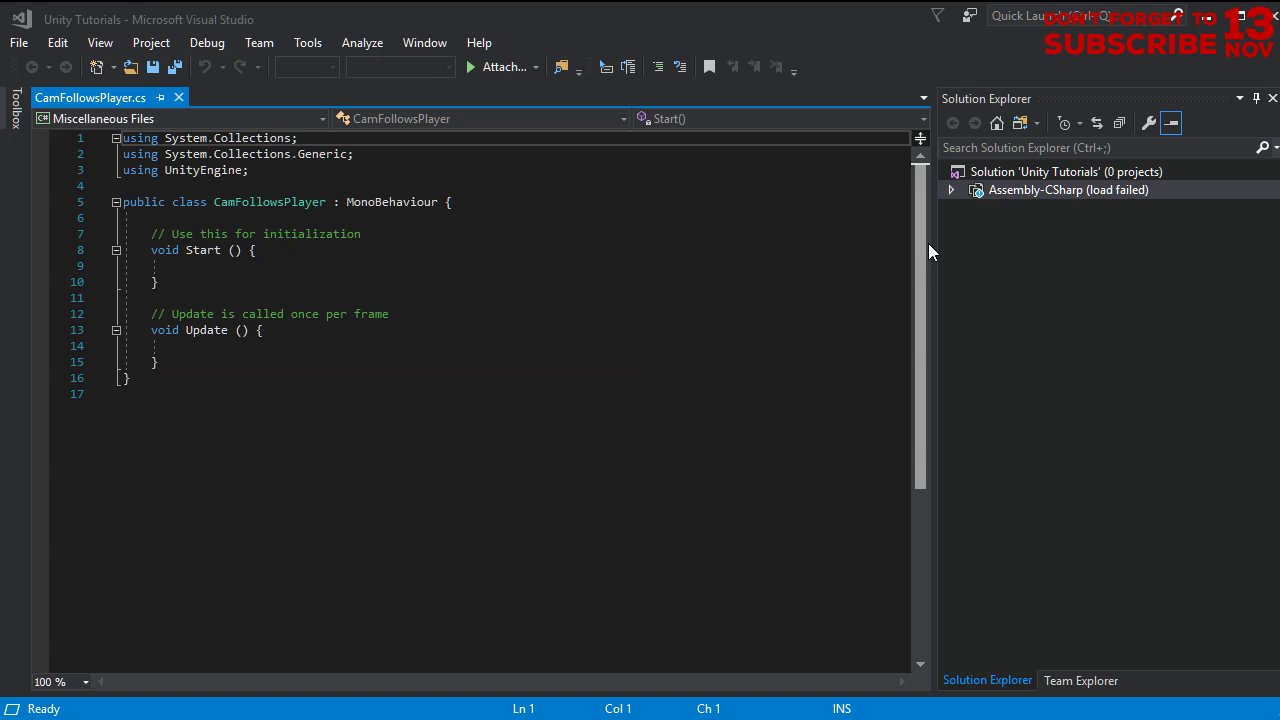
{"action": "mouse_move", "coordinate": [924, 243]}
{"action": "left_mouse_down"}
{"action": "mouse_move", "coordinate": [923, 266]}
{"action": "mouse_move", "coordinate": [924, 243]}
{"action": "left_mouse_up"}
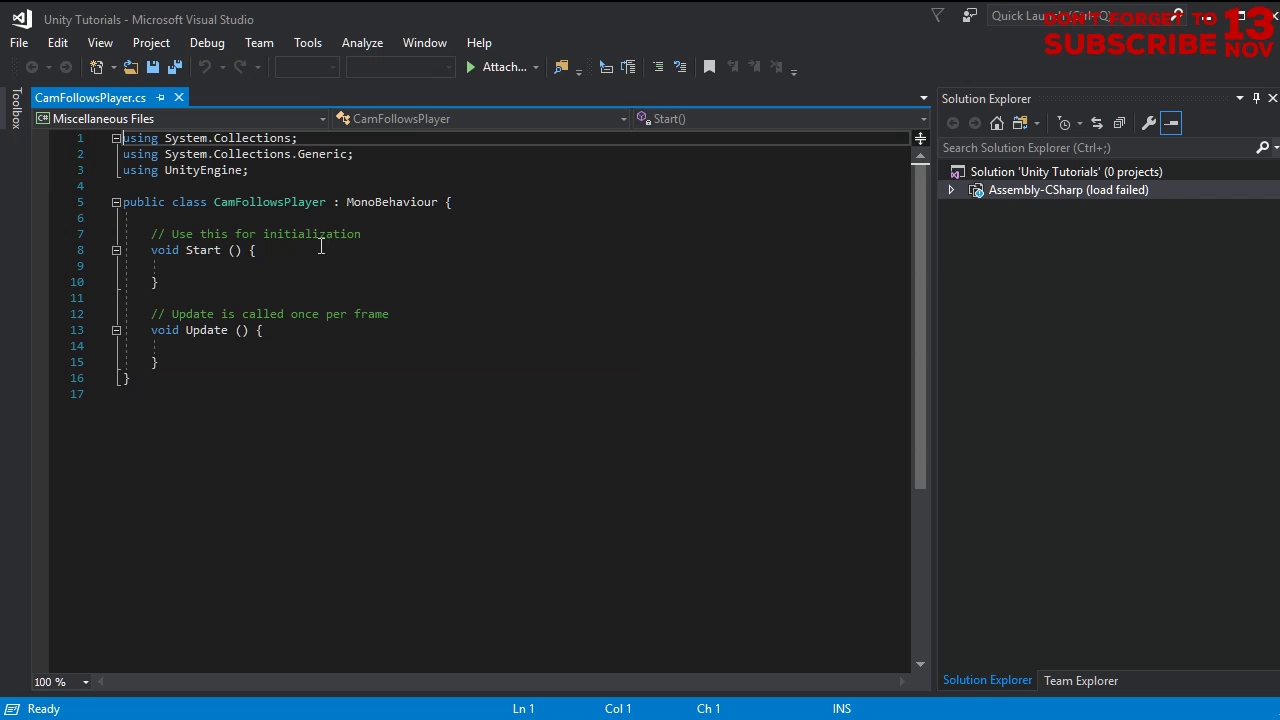
{"action": "left_click", "coordinate": [268, 286]}
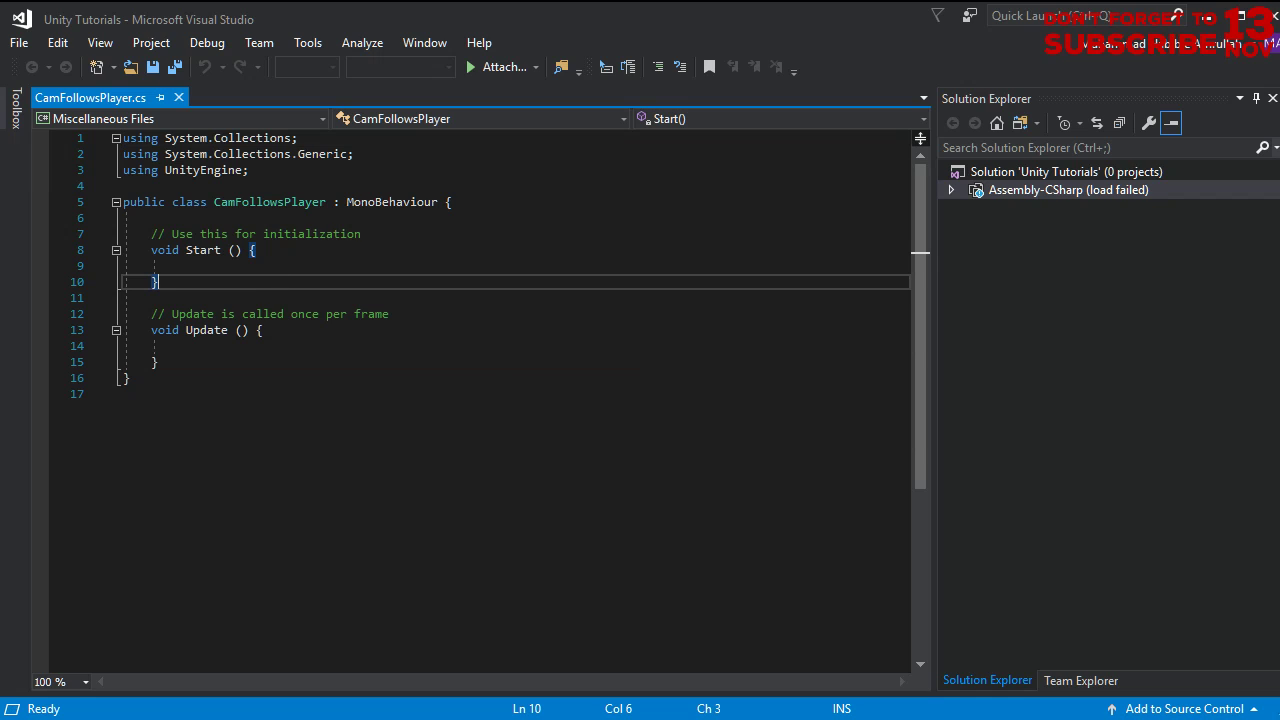
{"action": "left_click", "coordinate": [268, 253]}
{"action": "left_click_drag", "start_coordinate": [156, 234], "coordinate": [211, 357]}
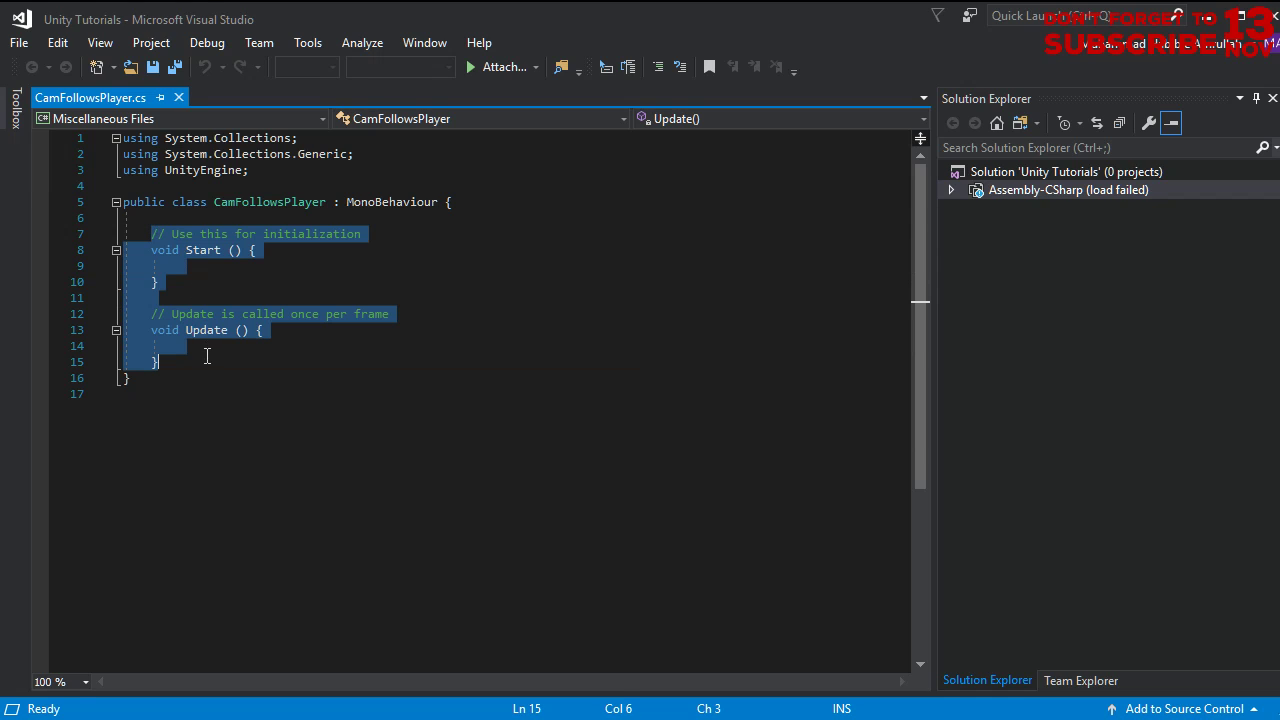
{"action": "key", "text": "BackSpace"}
Declare 'public Transform cameraTarget;' and begin a public float field below it
{"action": "key", "text": "Return"}
{"action": "key", "text": "Up"}
{"action": "type", "text": "public "}
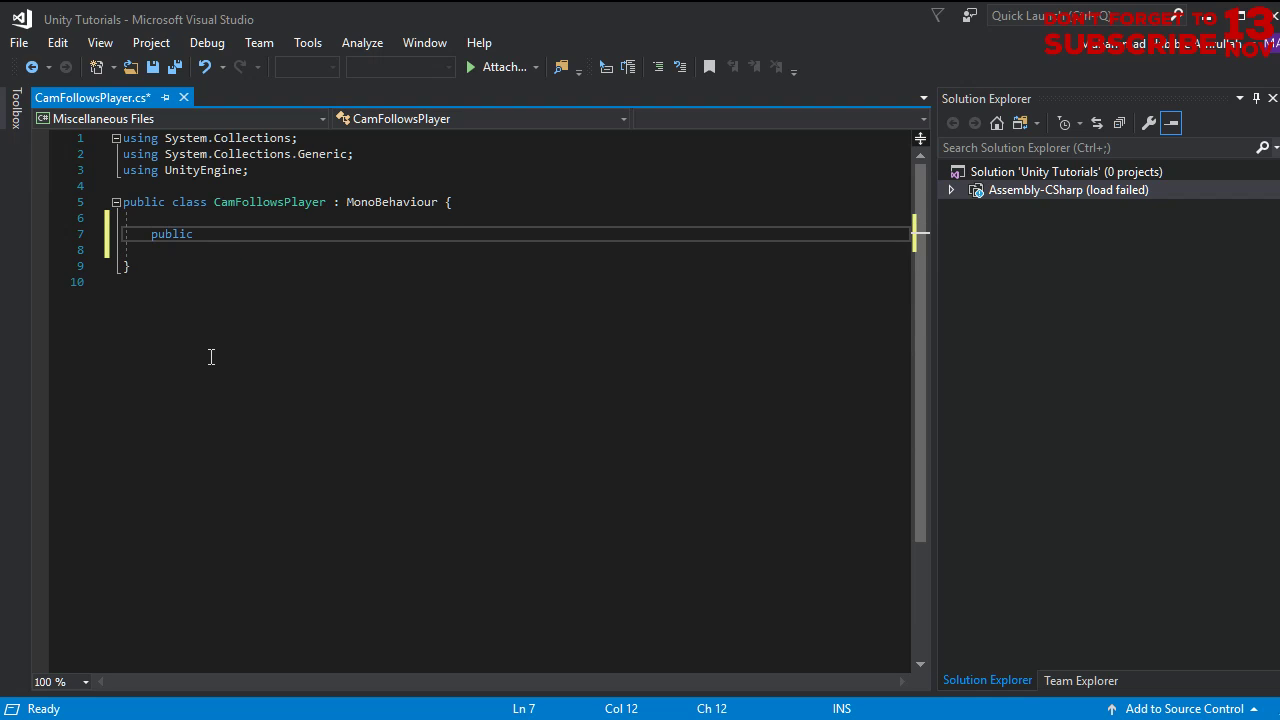
{"action": "type", "text": "Trans"}
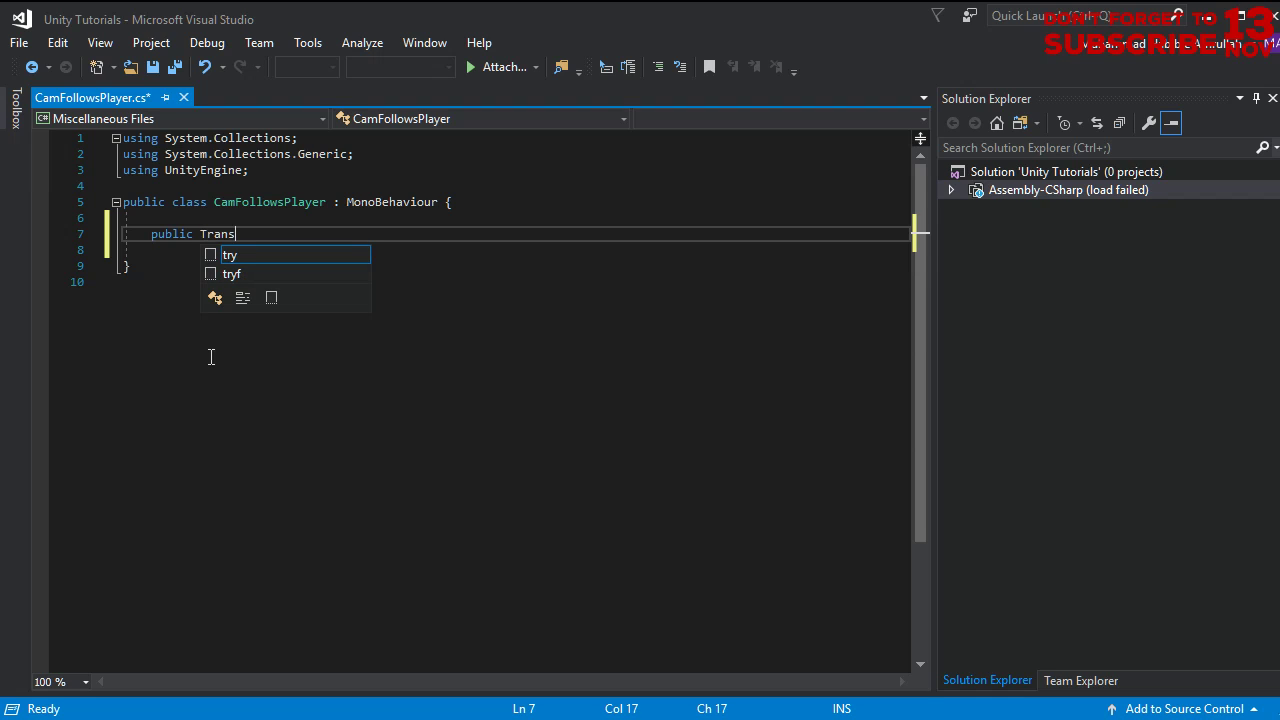
{"action": "type", "text": "form"}
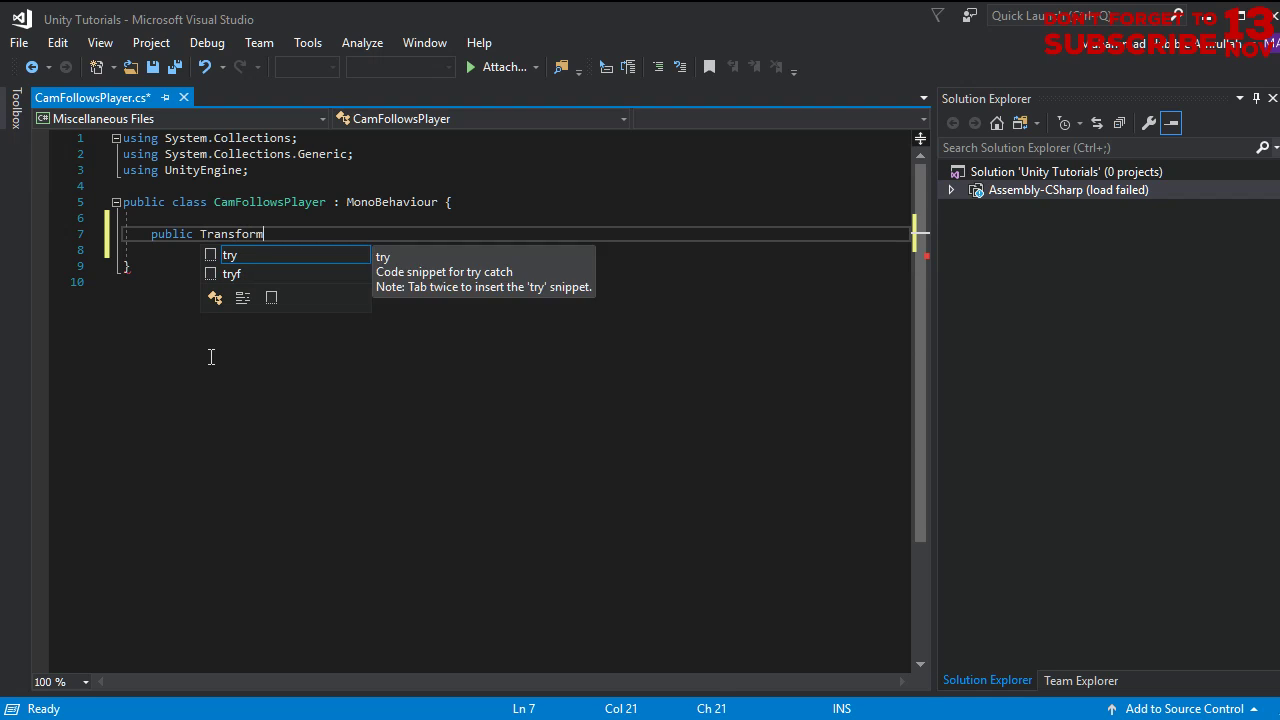
{"action": "type", "text": " target"}
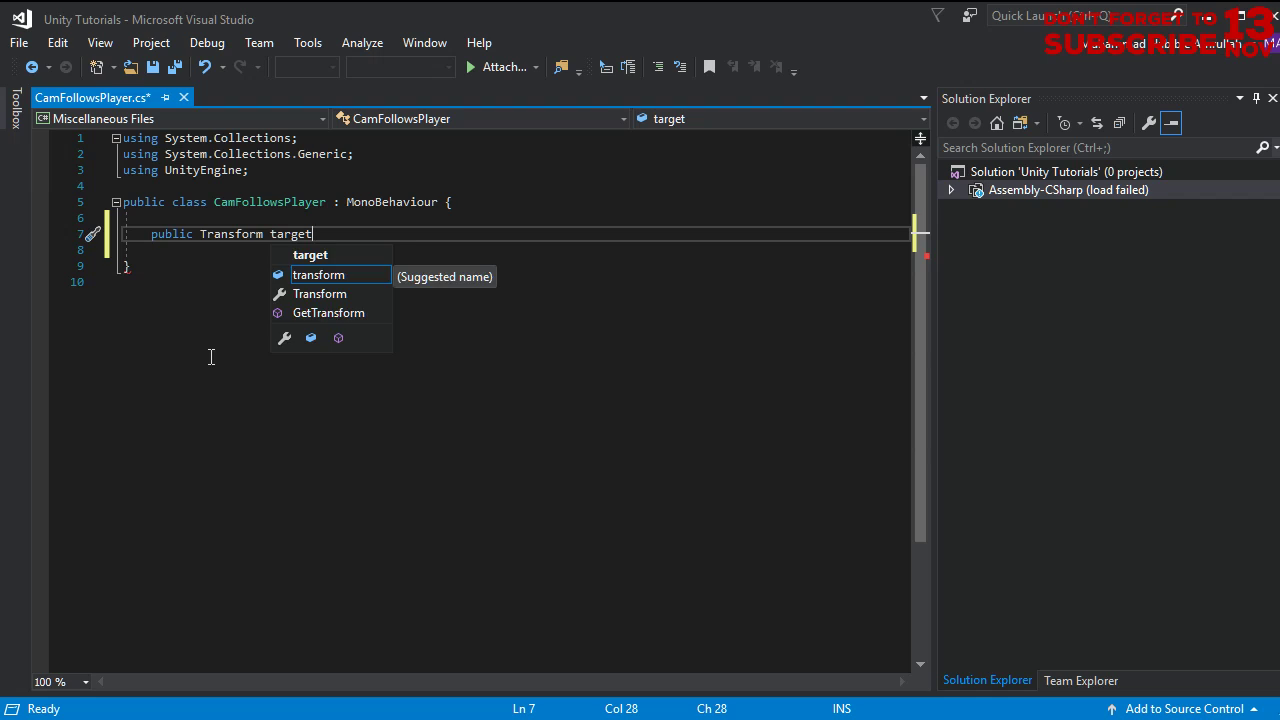
{"action": "type", "text": ";"}
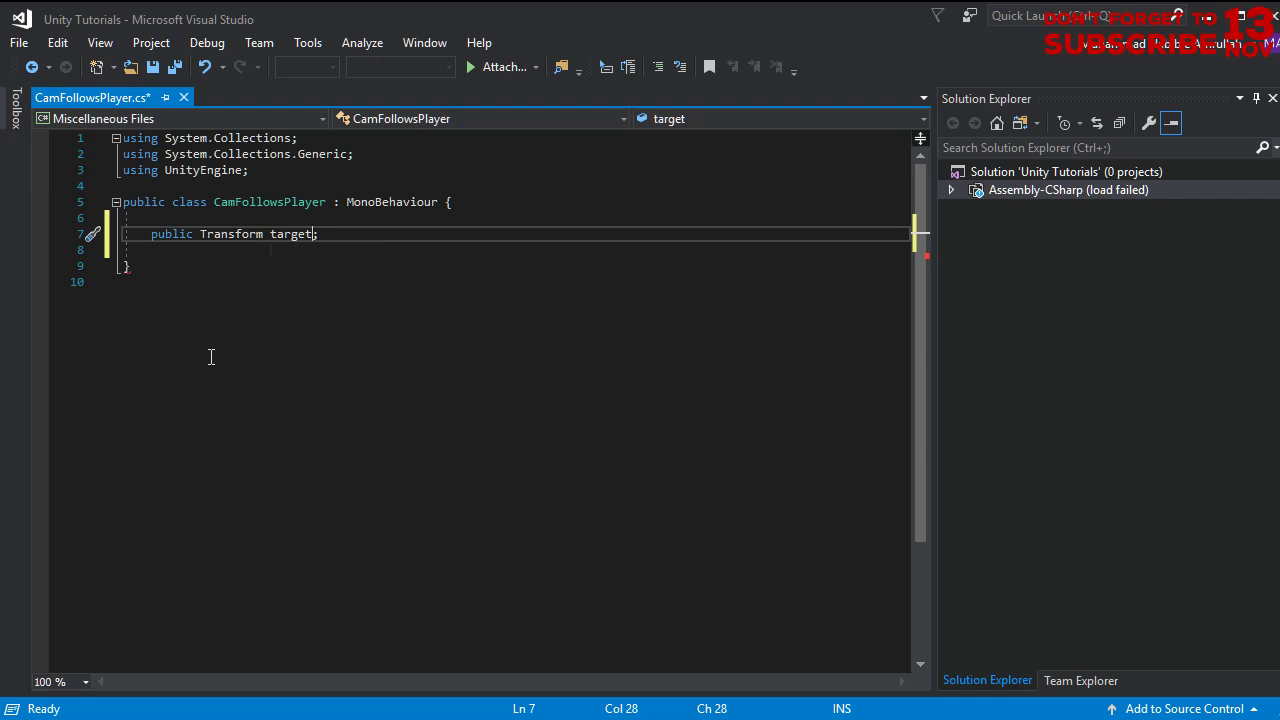
{"action": "key", "text": "ctrl+shift+Left"}
{"action": "type", "text": "camera"}
{"action": "key", "text": "Delete"}
{"action": "type", "text": "T"}
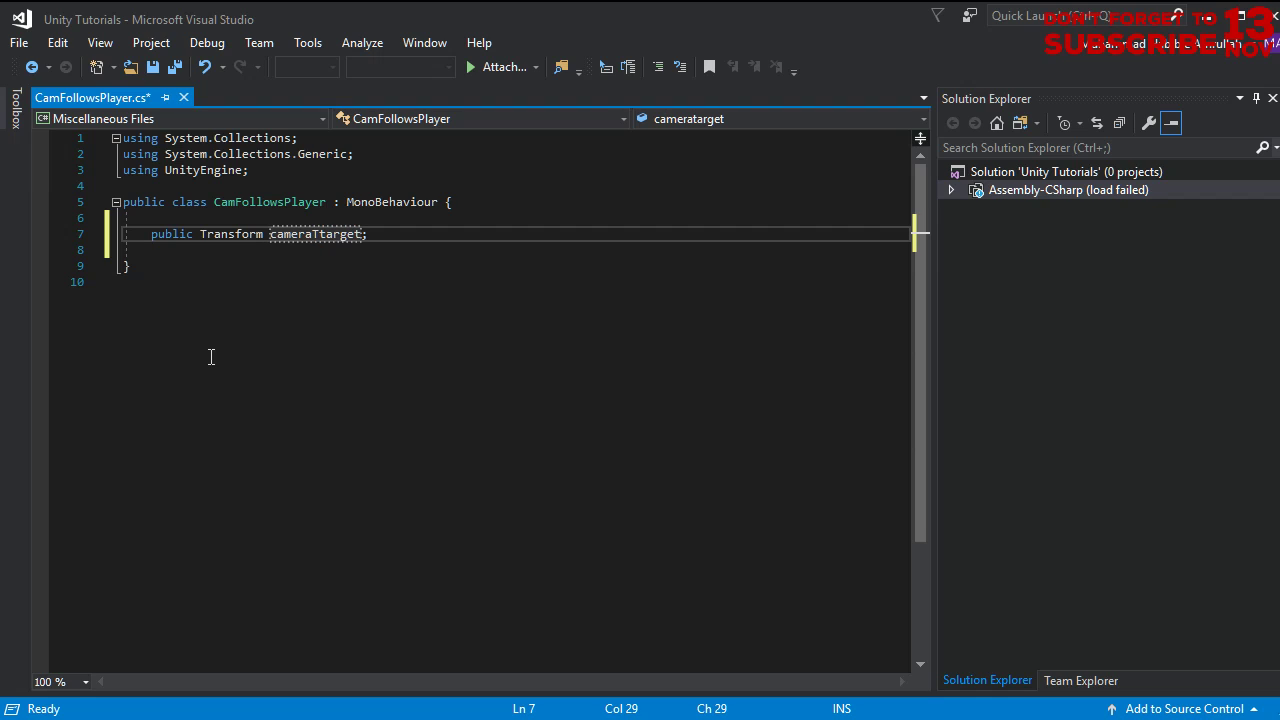
{"action": "key", "text": "End"}
{"action": "key", "text": "Return"}
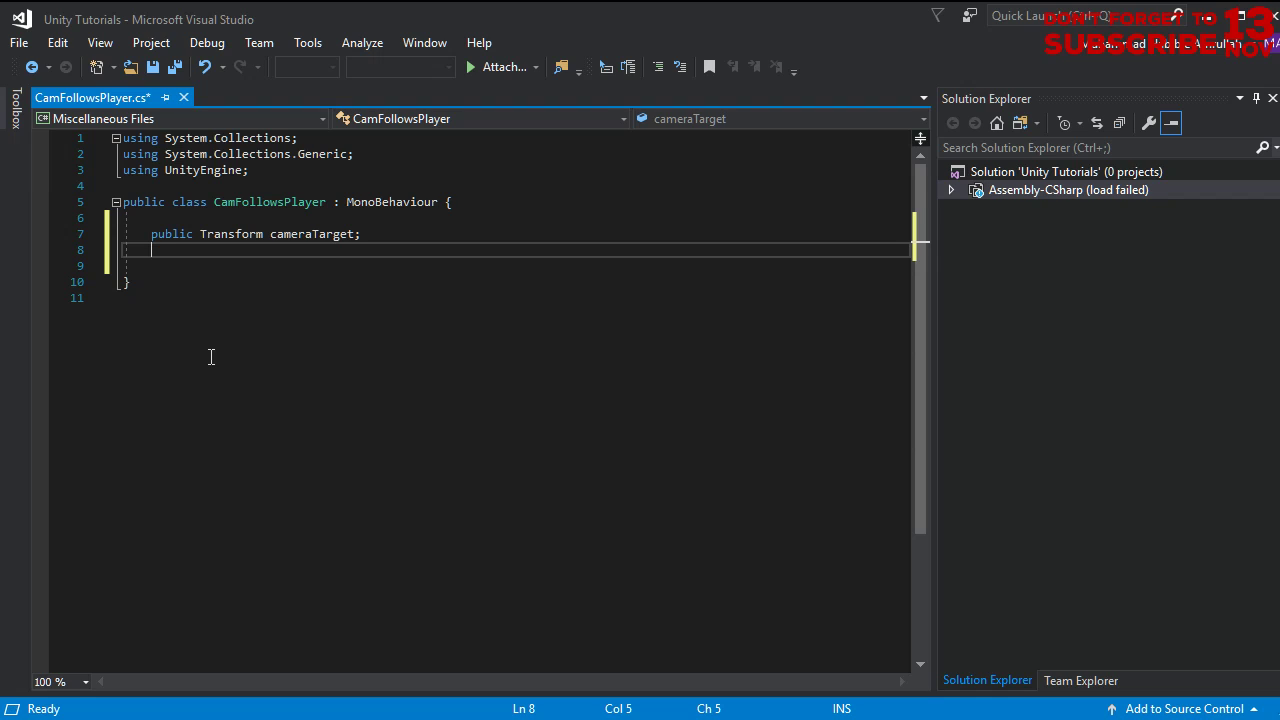
{"action": "type", "text": "public float"}
Finish the field as 'public float sSpeed = 10.0f;'
{"action": "key", "text": "BackSpace"}
{"action": "type", "text": "sSpeed = "}
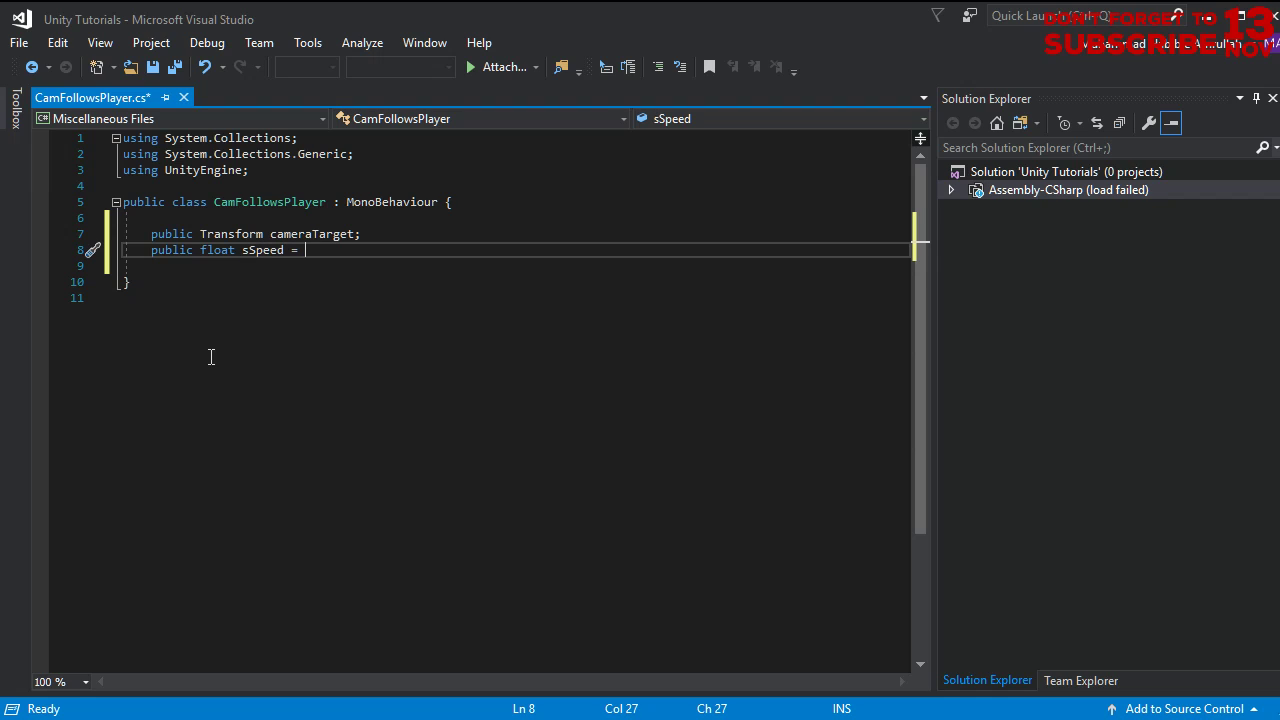
{"action": "type", "text": "10;"}
{"action": "key", "text": "Return"}
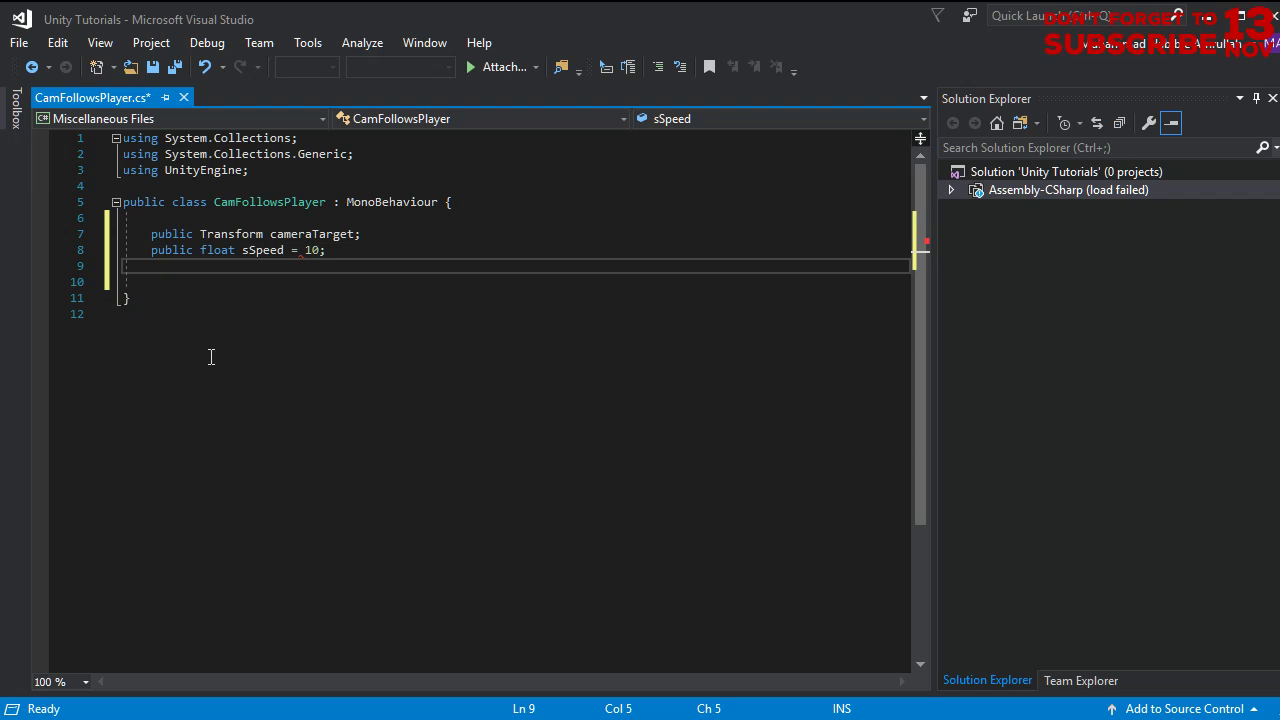
{"action": "key", "text": "ctrl+s"}
{"action": "key", "text": "Up"}
{"action": "key", "text": "End"}
{"action": "key", "text": "Left"}
{"action": "type", "text": ".0f"}
{"action": "key", "text": "Down"}
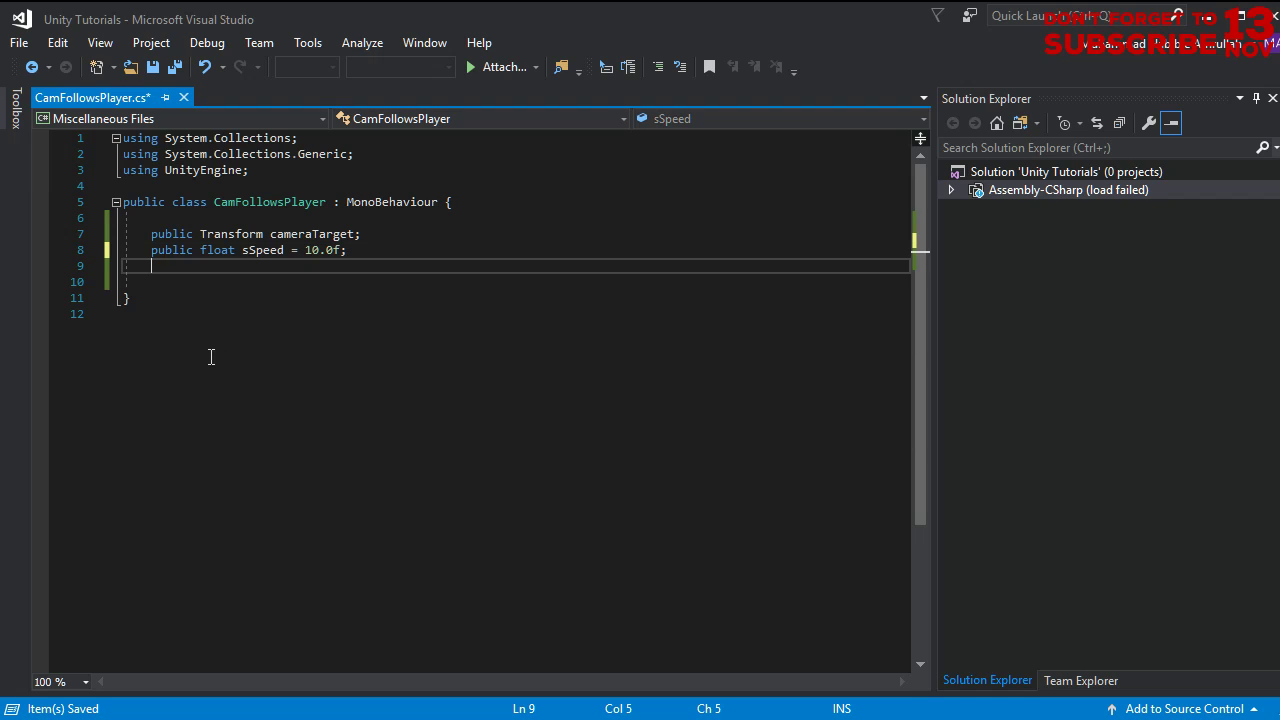
Add 'public Vector3 dist;' and 'public Transform lookTarget;' fields and save the script
{"action": "type", "text": "pu"}
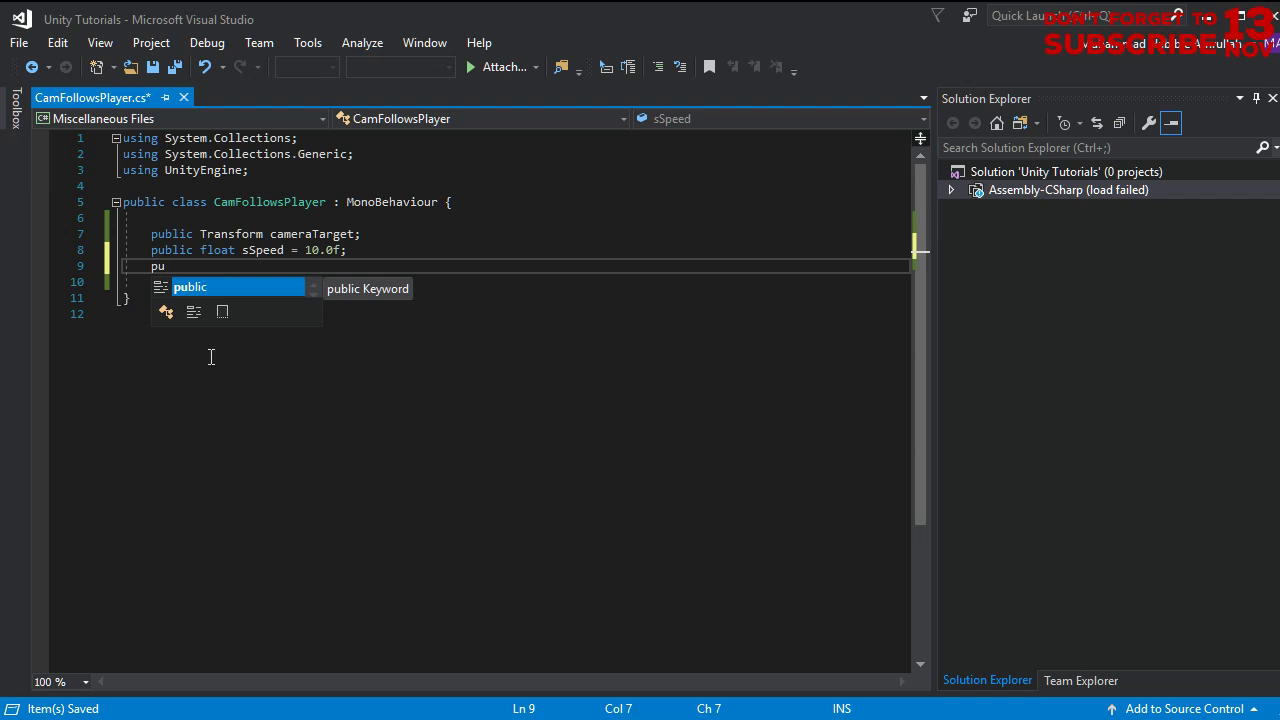
{"action": "type", "text": "bl"}
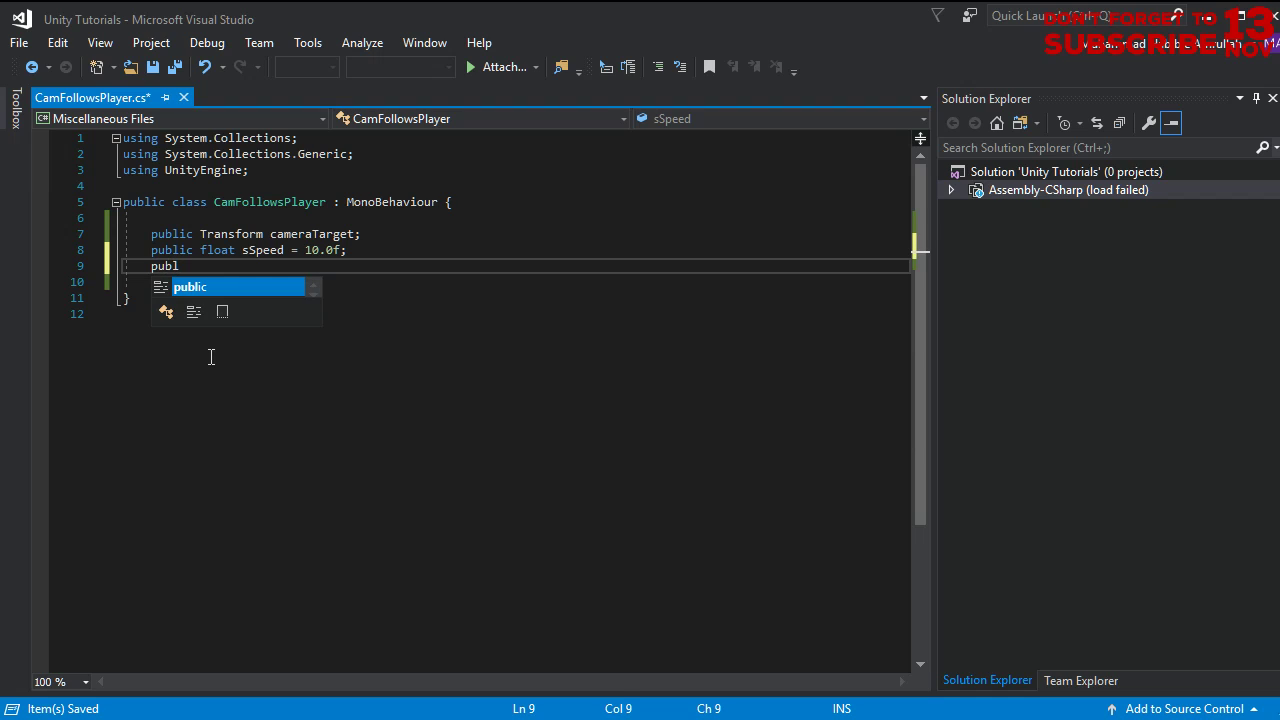
{"action": "key", "text": "Tab"}
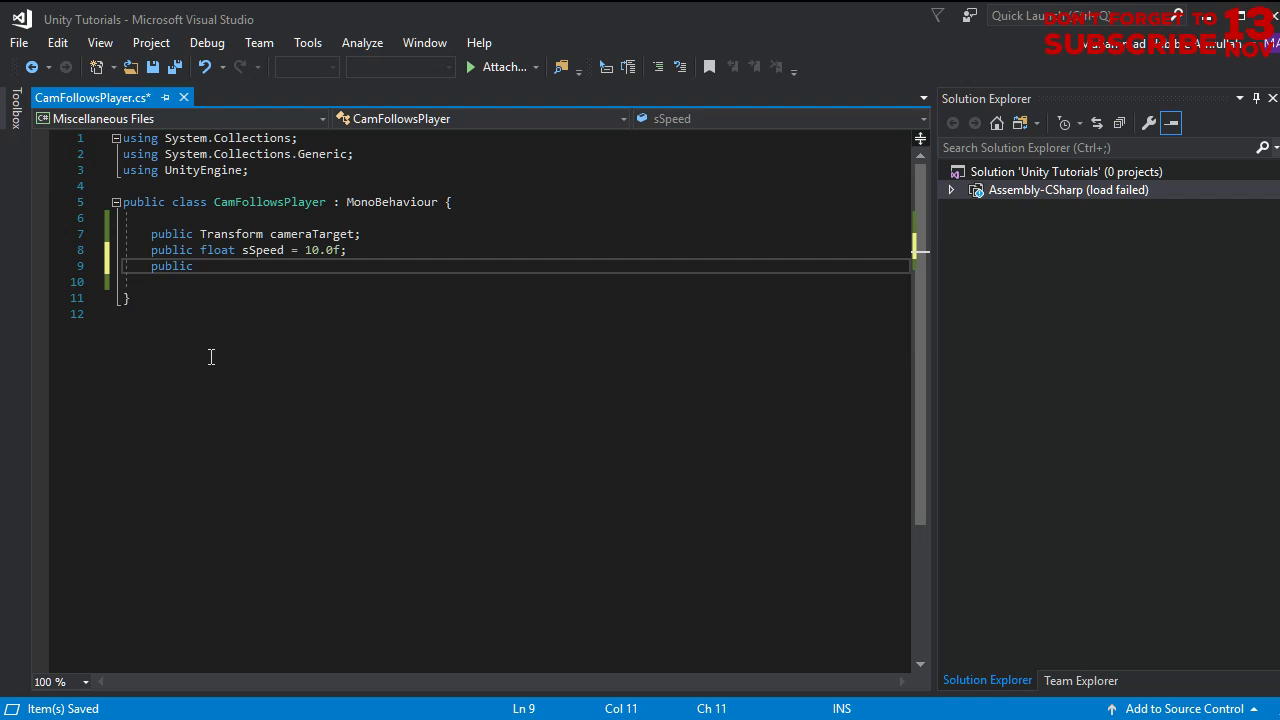
{"action": "type", "text": " Vector3"}
{"action": "key", "text": "Escape"}
{"action": "type", "text": "dist"}
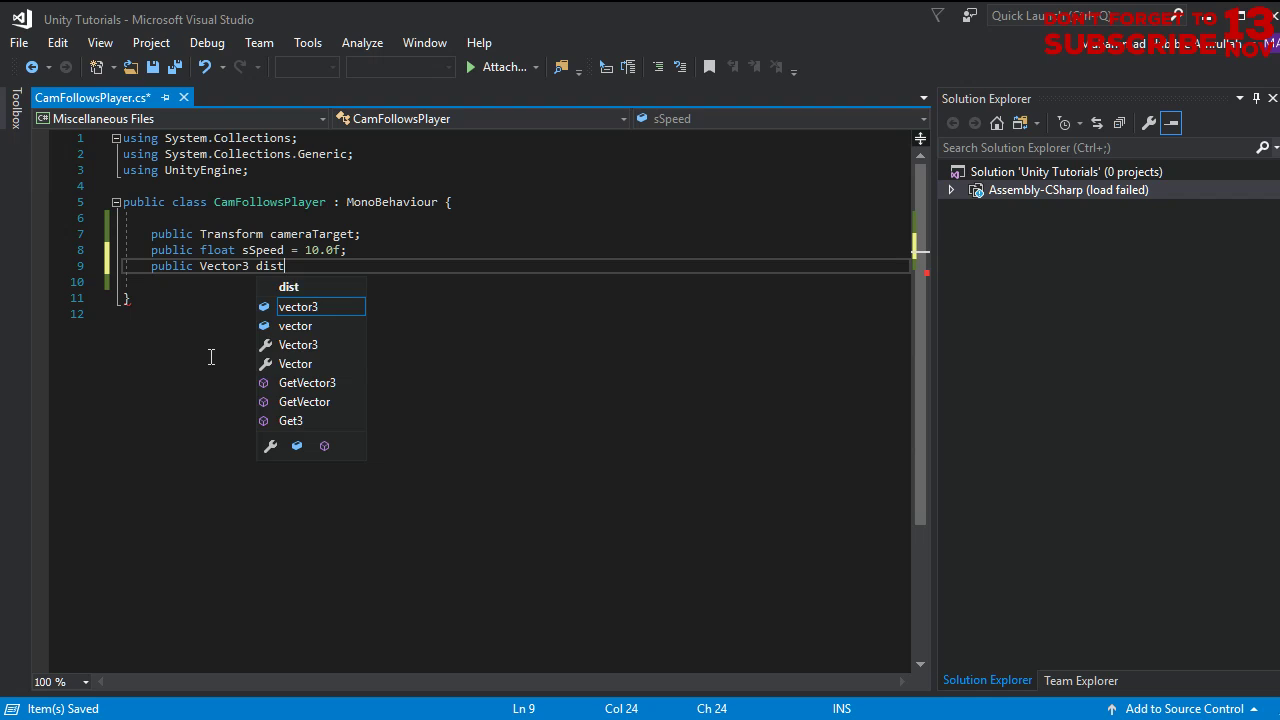
{"action": "type", "text": ";"}
{"action": "key", "text": "Return"}
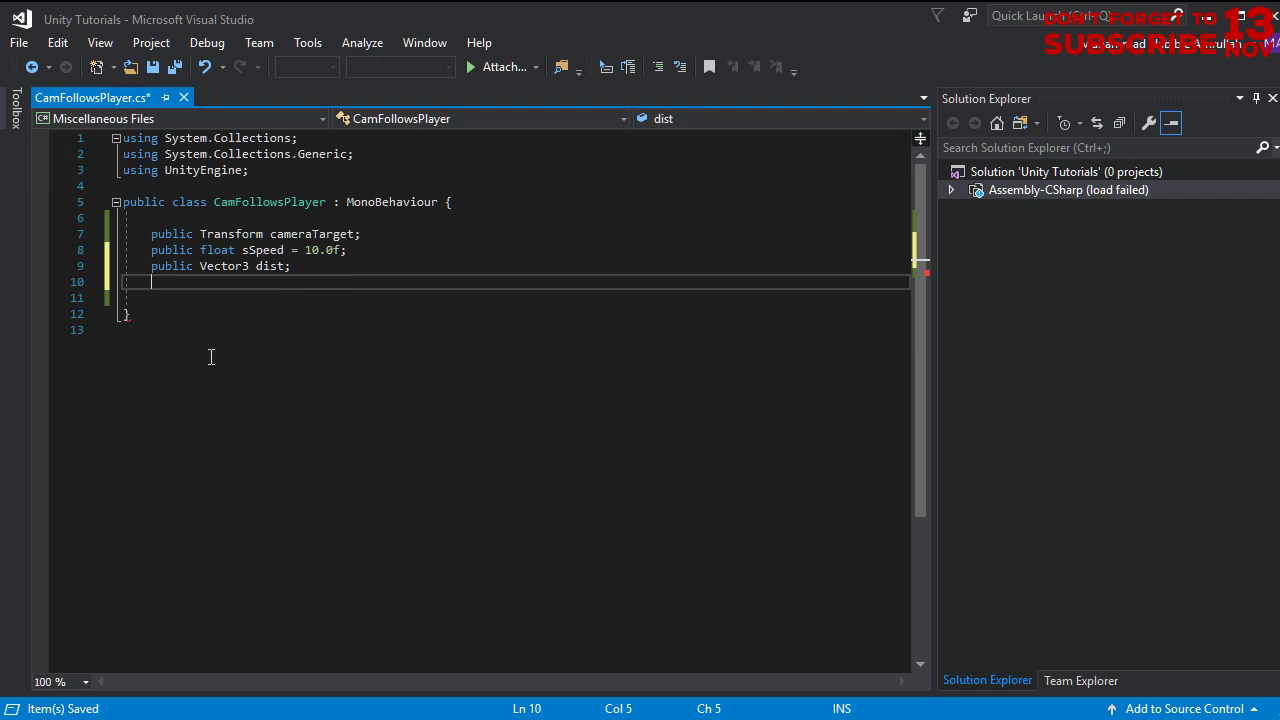
{"action": "type", "text": "publi"}
{"action": "key", "text": "Tab"}
{"action": "type", "text": "Transform"}
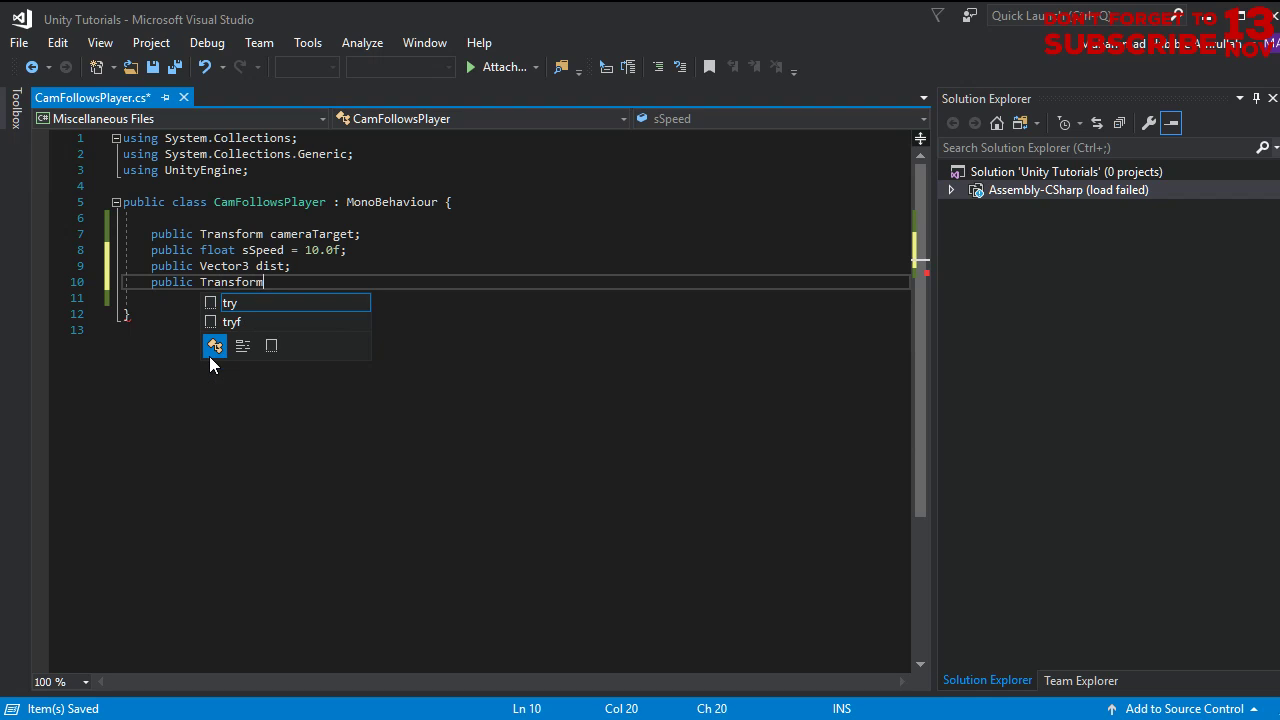
{"action": "type", "text": " lookTarget"}
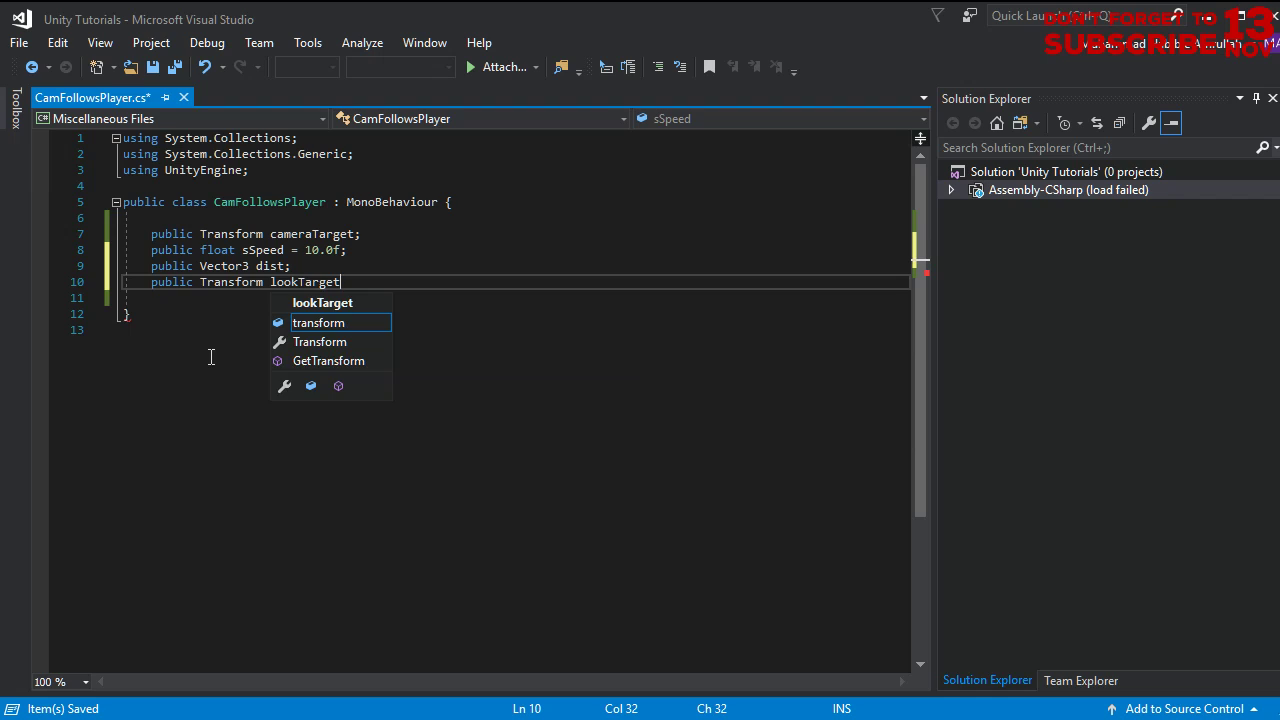
{"action": "type", "text": ";"}
{"action": "key", "text": "ctrl+s"}
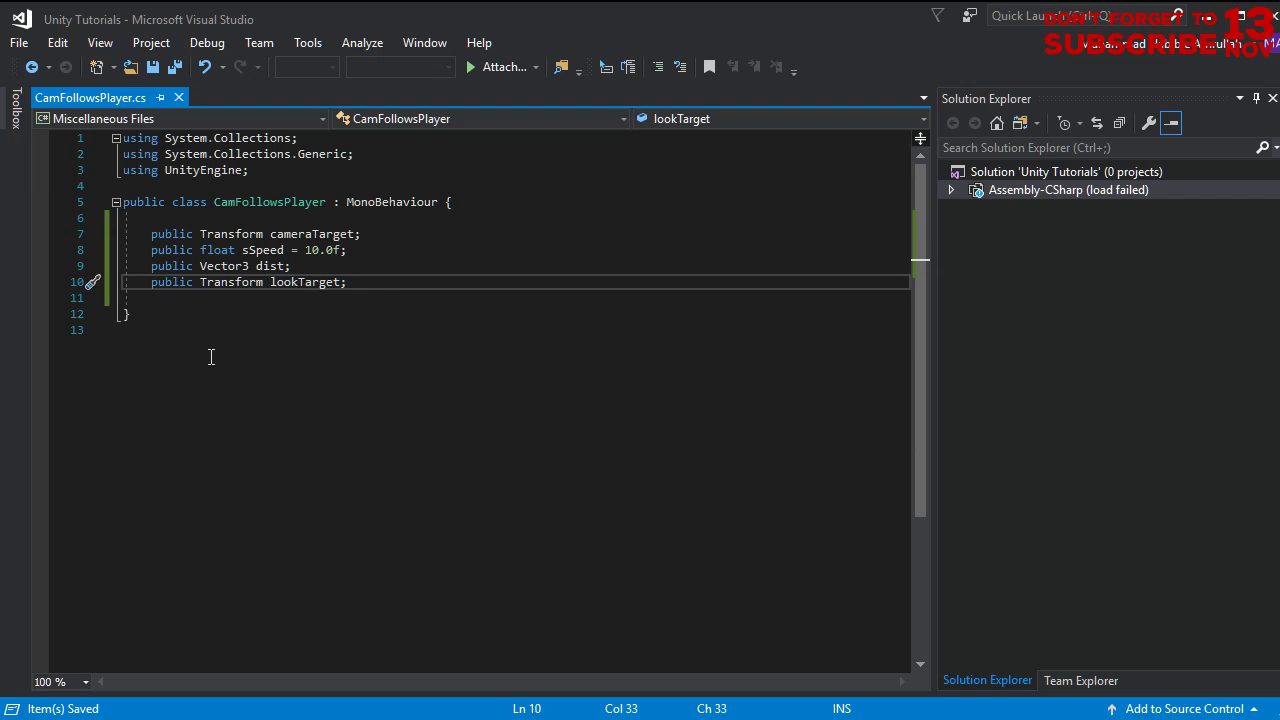
Add void FixedUpdate() whose first line is 'Vector3 dPos = cameraTarget.position + dist;'
{"action": "key", "text": "Return"}
{"action": "key", "text": "Return"}
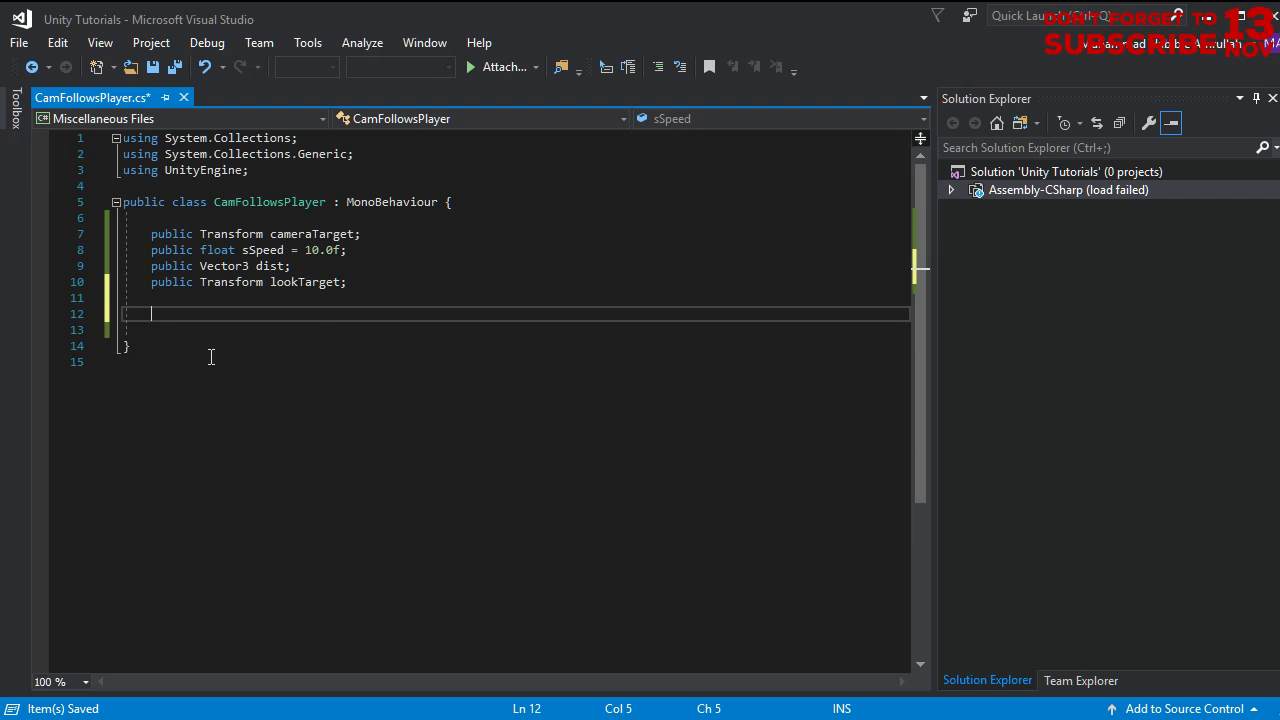
{"action": "type", "text": "void FixedUpdate() {"}
{"action": "key", "text": "Return"}
{"action": "key", "text": "Return"}
{"action": "key", "text": "Up"}
{"action": "key", "text": "Home"}
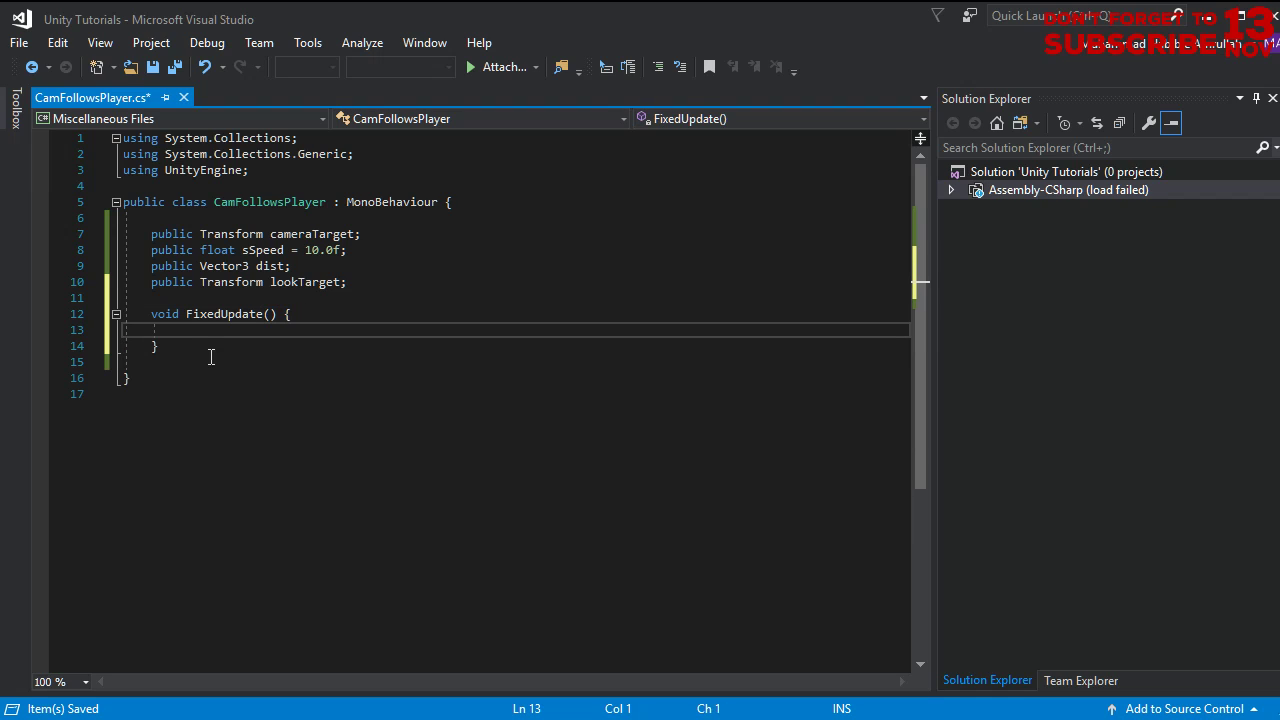
{"action": "type", "text": "Ve"}
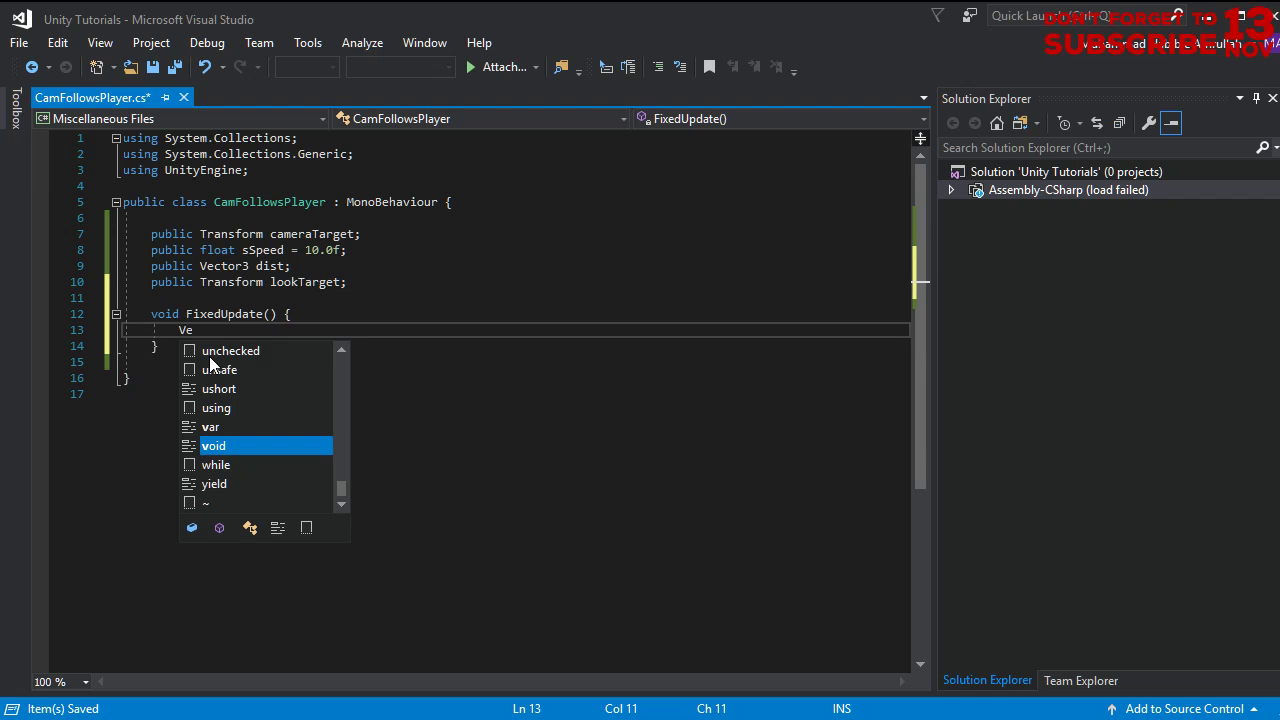
{"action": "type", "text": "ctor3 dPo"}
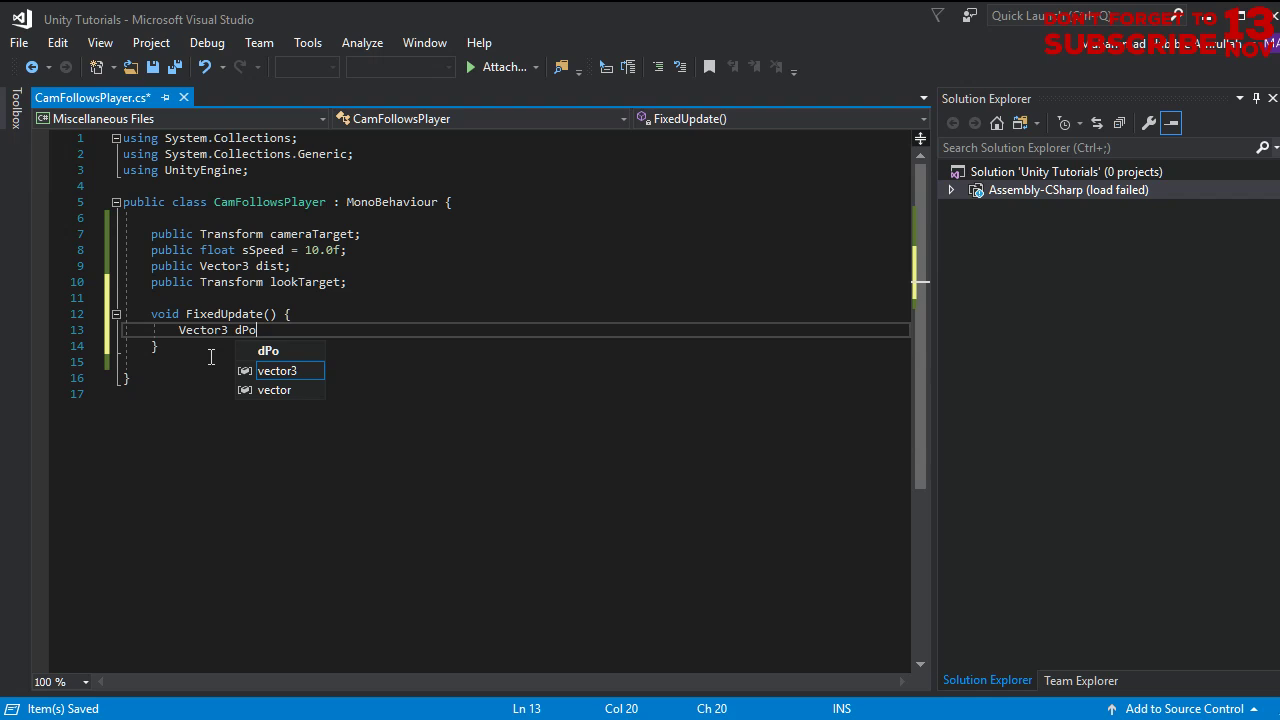
{"action": "type", "text": "s = tar"}
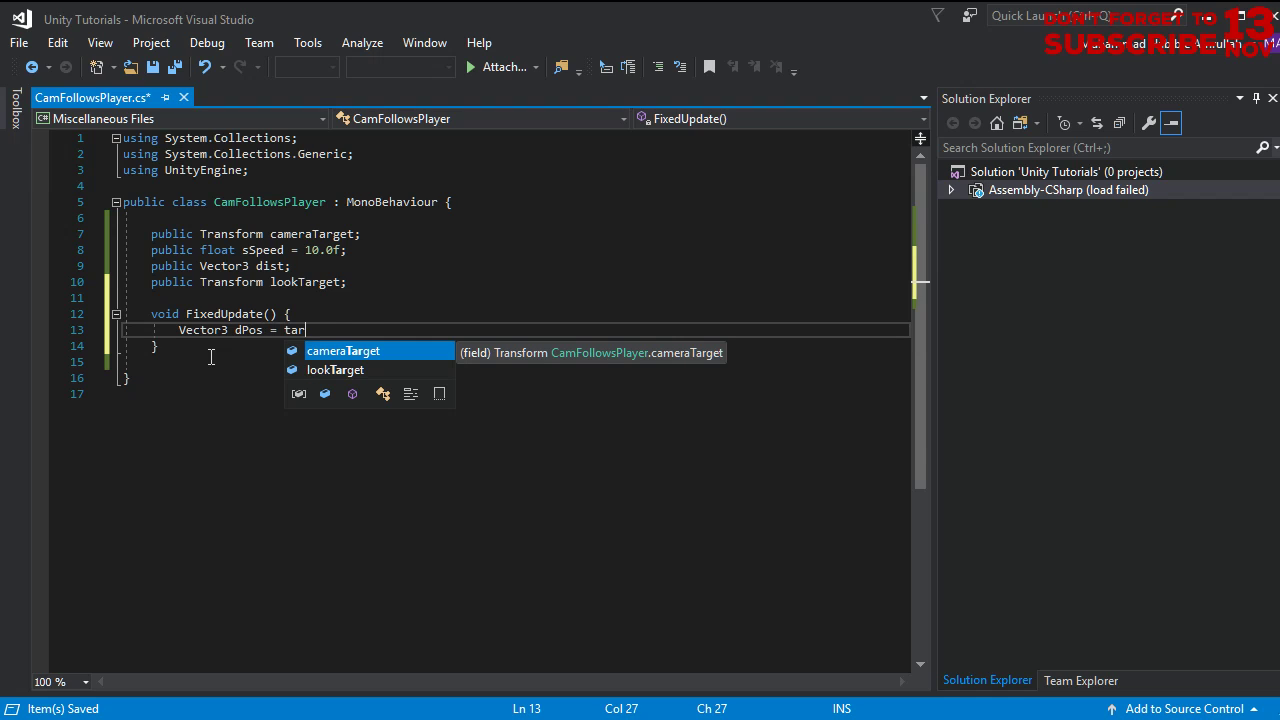
{"action": "key", "text": "Tab"}
{"action": "type", "text": "."}
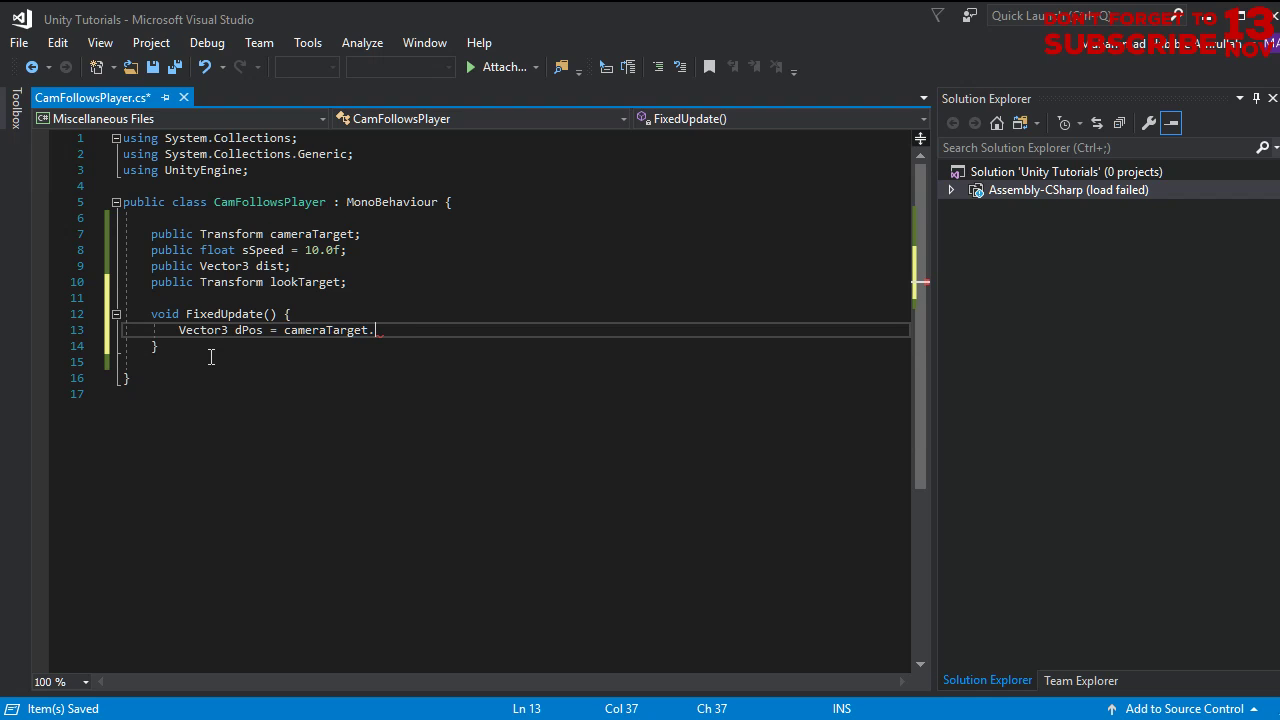
{"action": "type", "text": "position"}
{"action": "type", "text": " +"}
{"action": "type", "text": " dist;"}
{"action": "key", "text": "Return"}
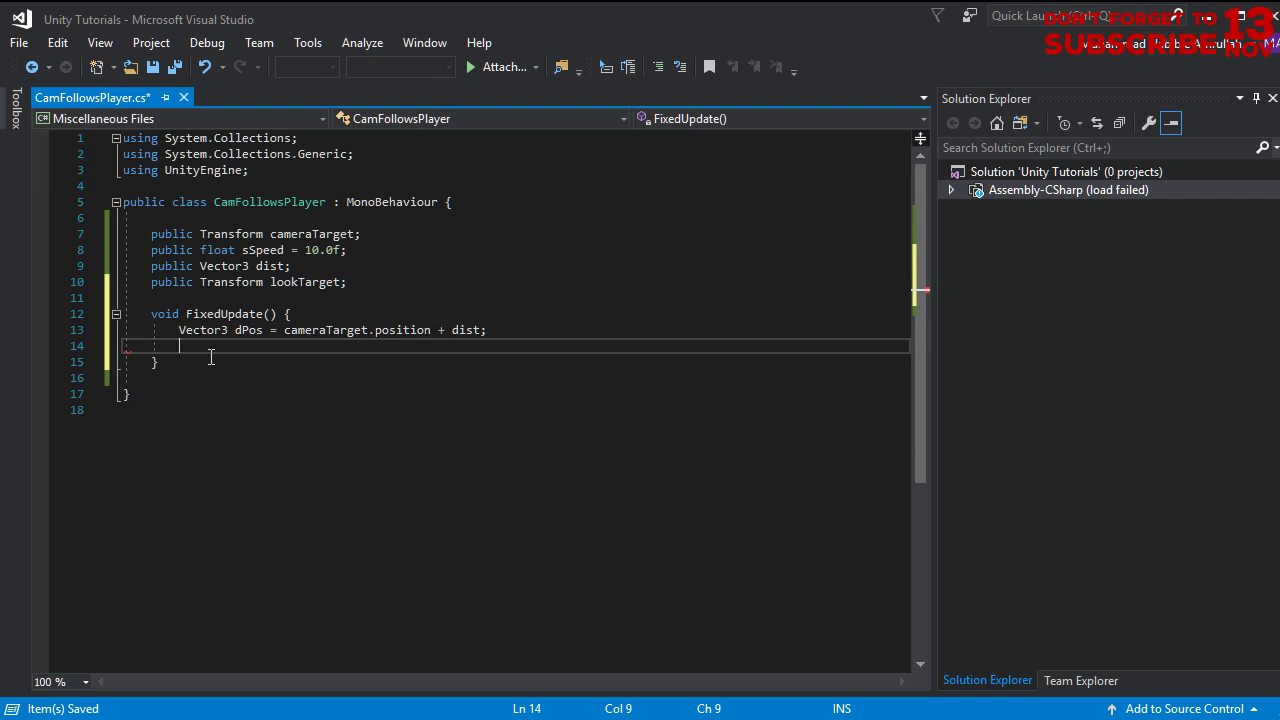
Add 'Vector3 sPos = Vector3.Lerp(transform.position, dPos, sSpeed * Time.deltaTime);' inside FixedUpdate
{"action": "type", "text": "Vector3"}
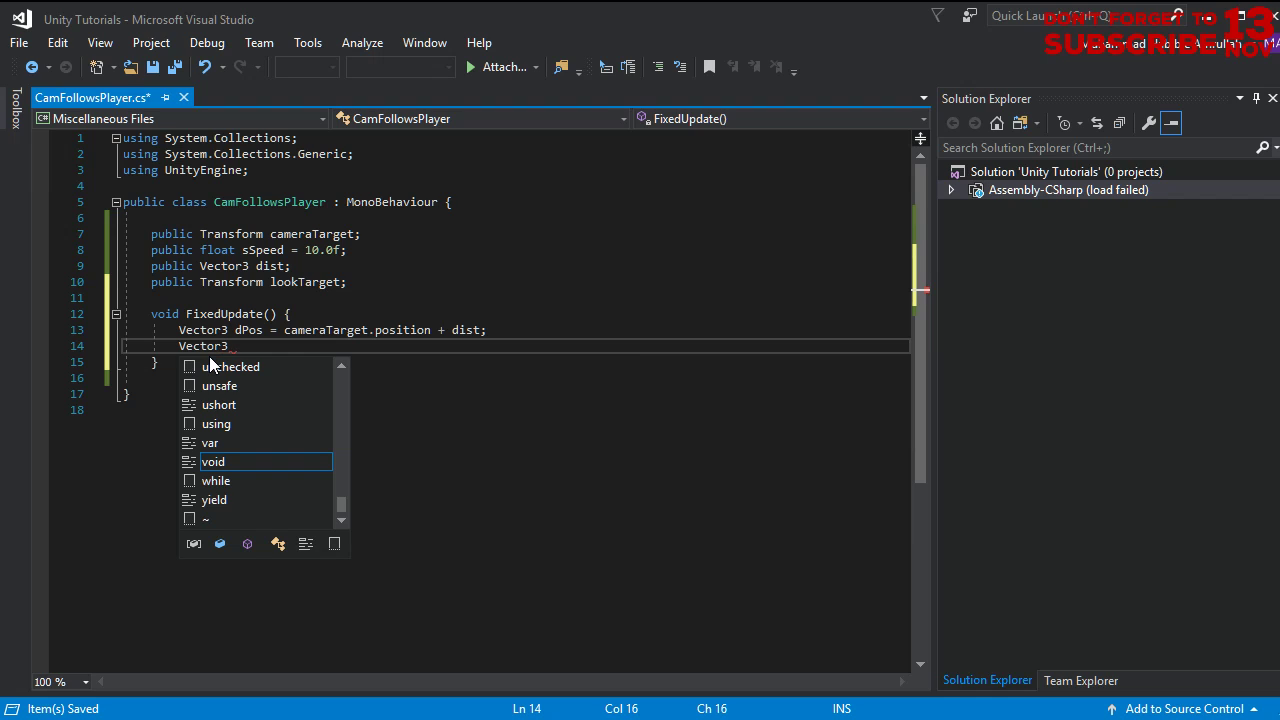
{"action": "type", "text": " sPos = Vector3"}
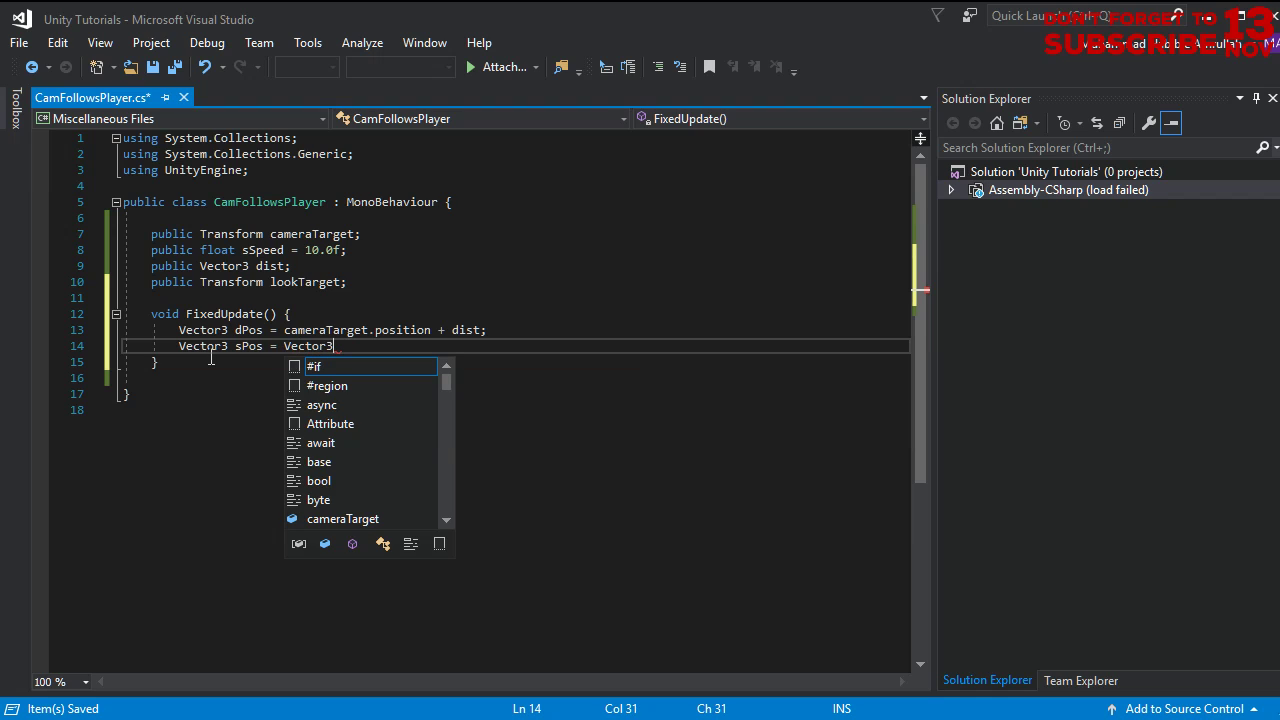
{"action": "type", "text": ".Lerp(transform."}
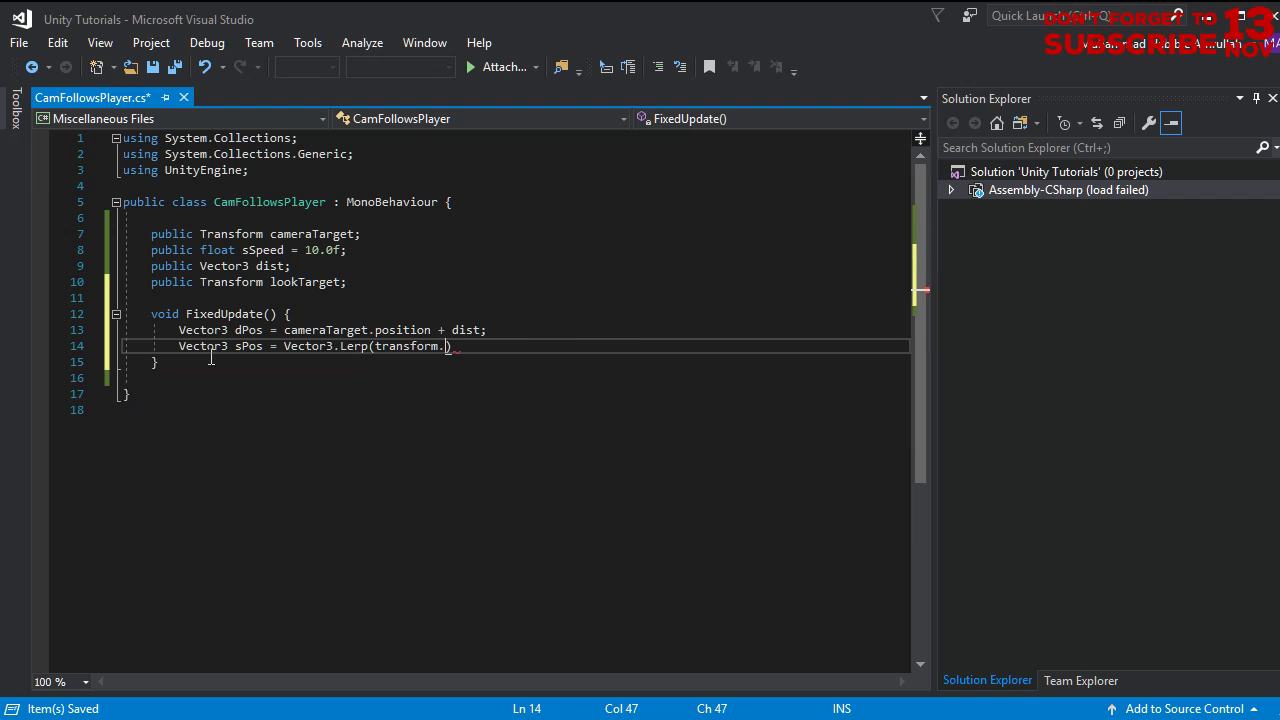
{"action": "type", "text": "position, "}
{"action": "type", "text": "dPos, "}
{"action": "type", "text": "sS"}
{"action": "key", "text": "Tab"}
{"action": "type", "text": "* Time"}
{"action": "type", "text": "deltaTime);"}
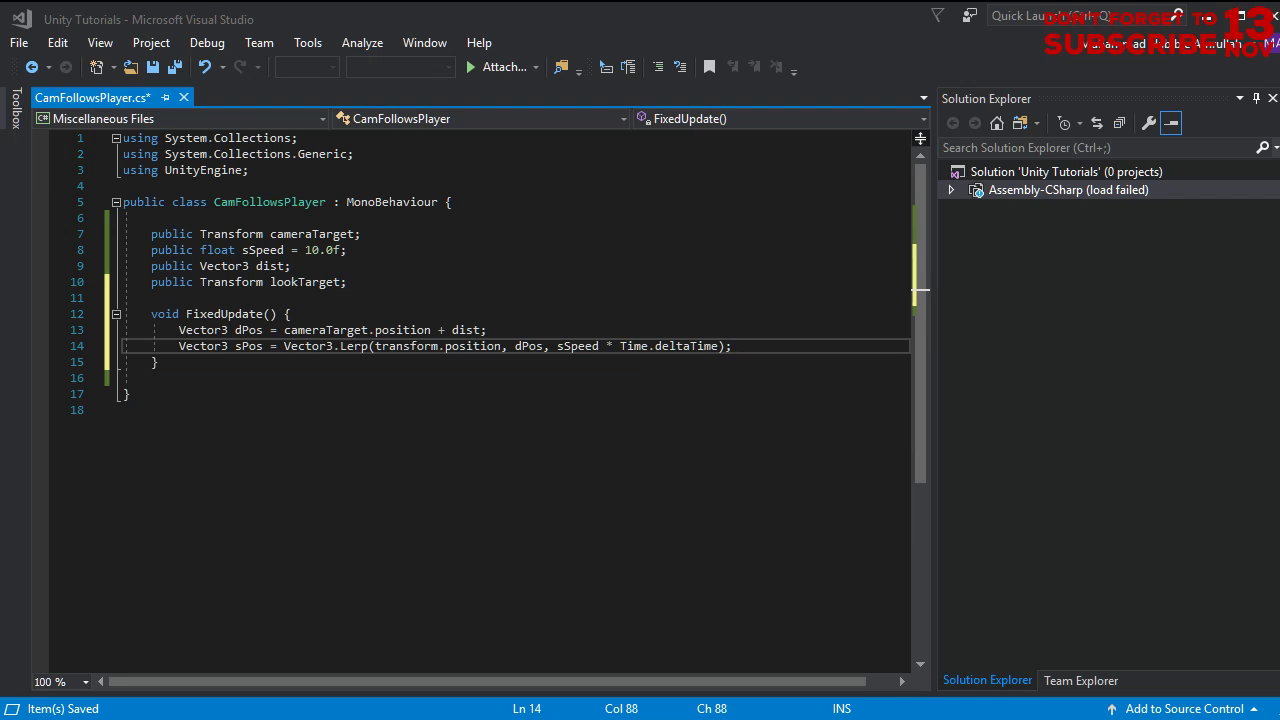
{"action": "left_click", "coordinate": [757, 344]}
{"action": "key", "text": "Return"}
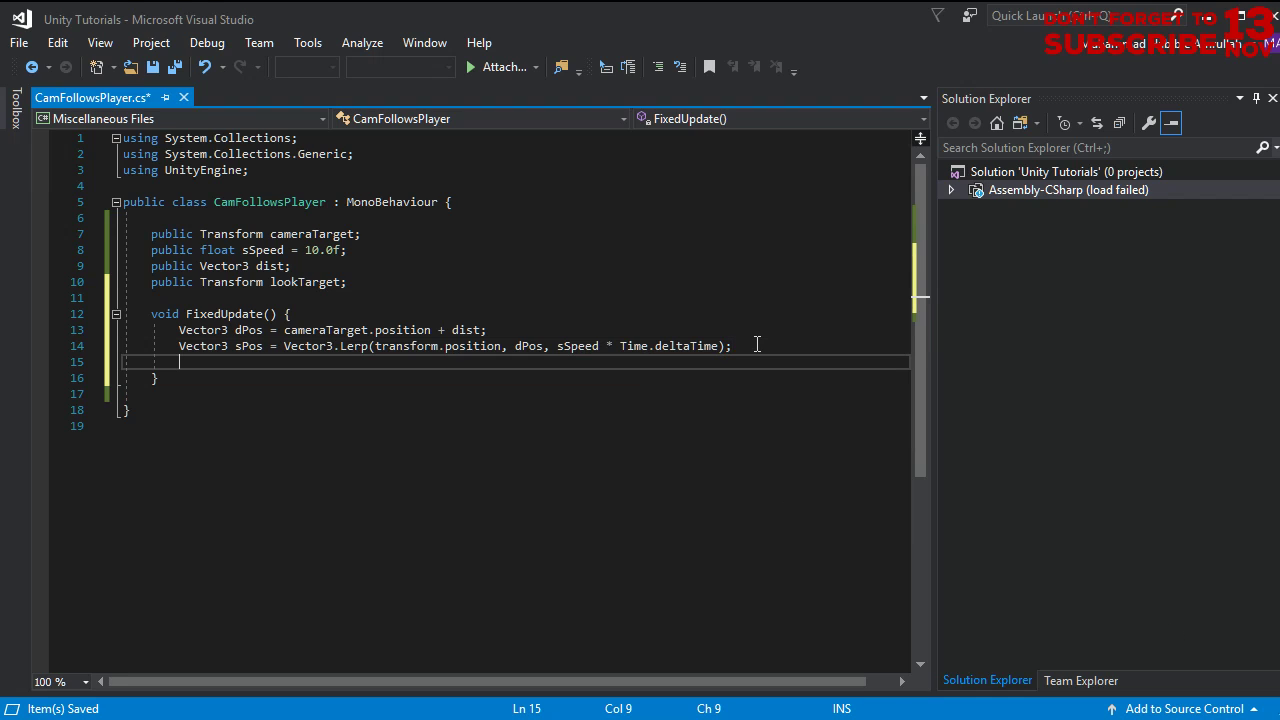
Add 'transform.position = sPos;' and 'transform.LookAt(lookTarget.position);', save, and return to Unity
{"action": "type", "text": "transform."}
{"action": "type", "text": "position = "}
{"action": "type", "text": "sPos;"}
{"action": "key", "text": "Return"}
{"action": "type", "text": "transform"}
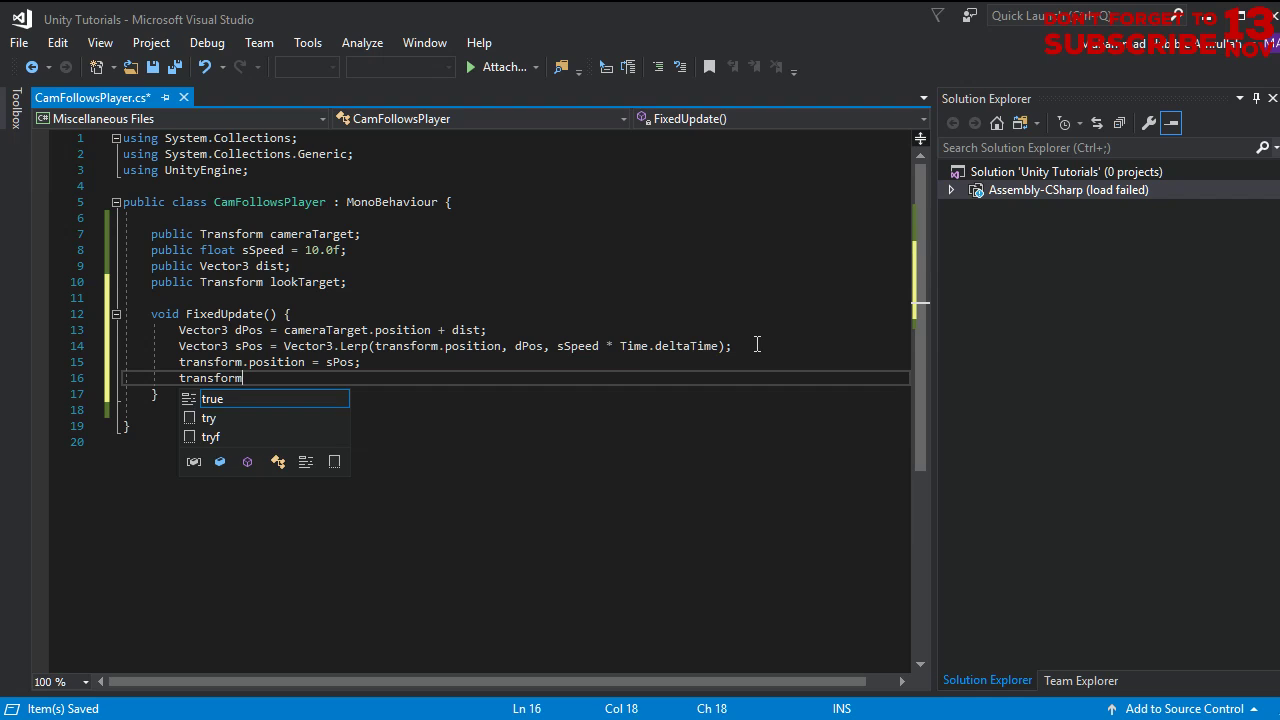
{"action": "type", "text": ".LookA"}
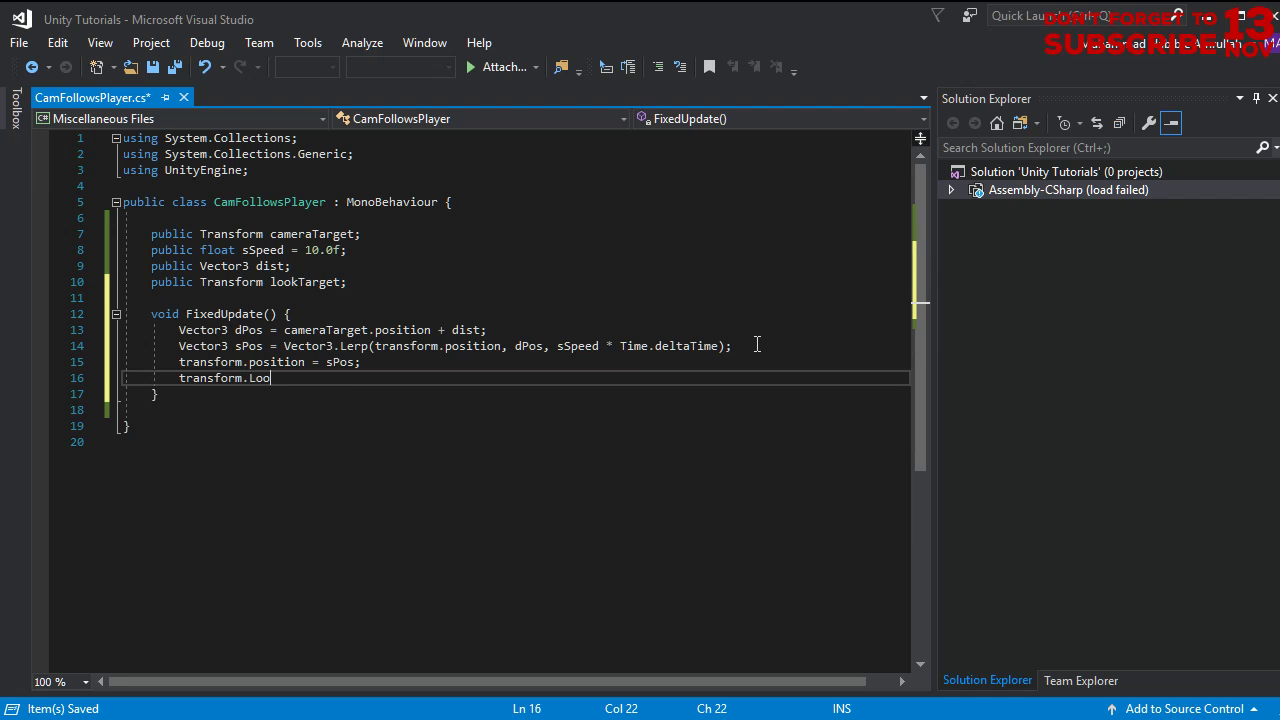
{"action": "type", "text": "t("}
{"action": "type", "text": "look"}
{"action": "key", "text": "Tab"}
{"action": "type", "text": ".tran"}
{"action": "key", "text": "BackSpace"}
{"action": "key", "text": "BackSpace"}
{"action": "key", "text": "BackSpace"}
{"action": "key", "text": "BackSpace"}
{"action": "type", "text": "position;"}
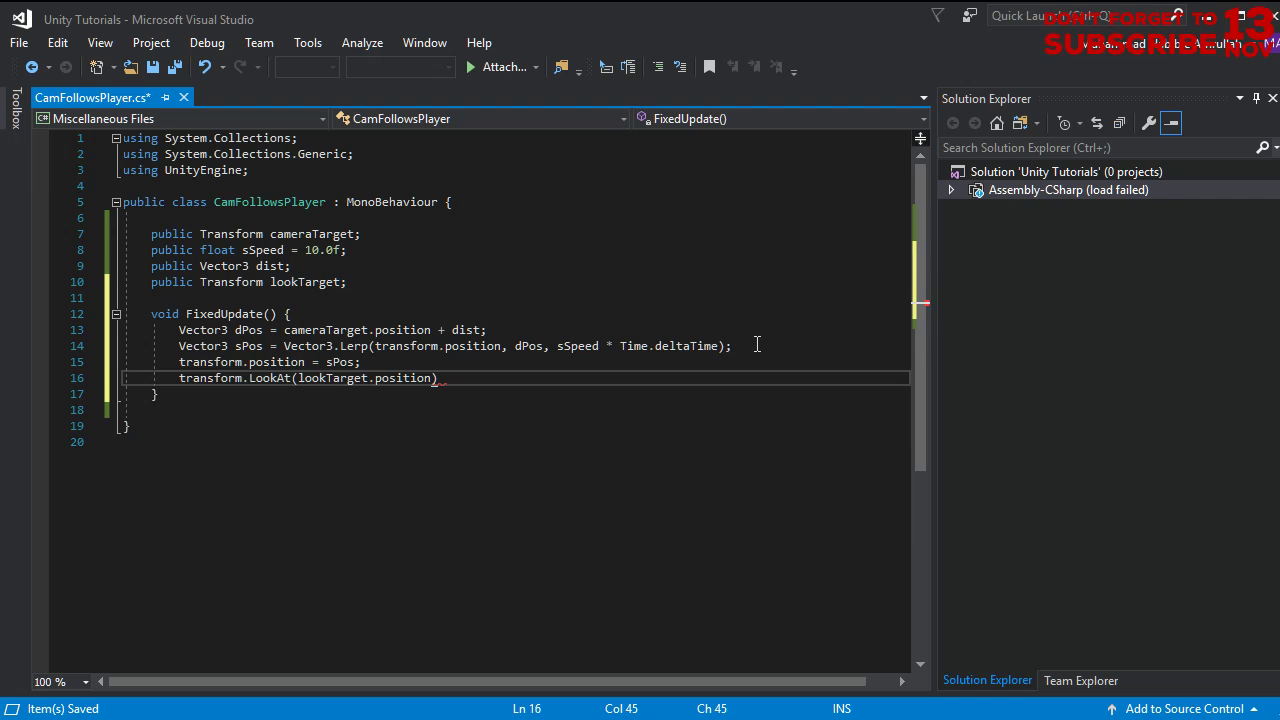
{"action": "type", "text": ";"}
{"action": "key", "text": "ctrl+s"}
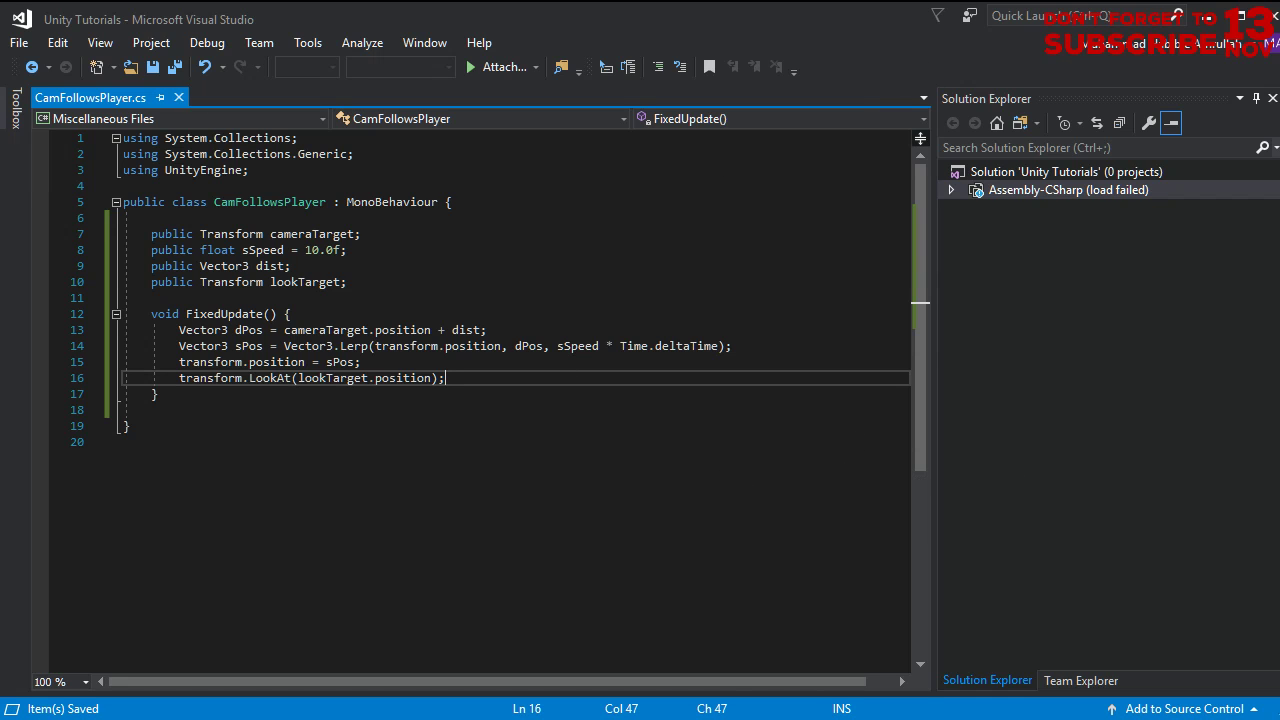
{"action": "key", "text": "alt+Tab"}
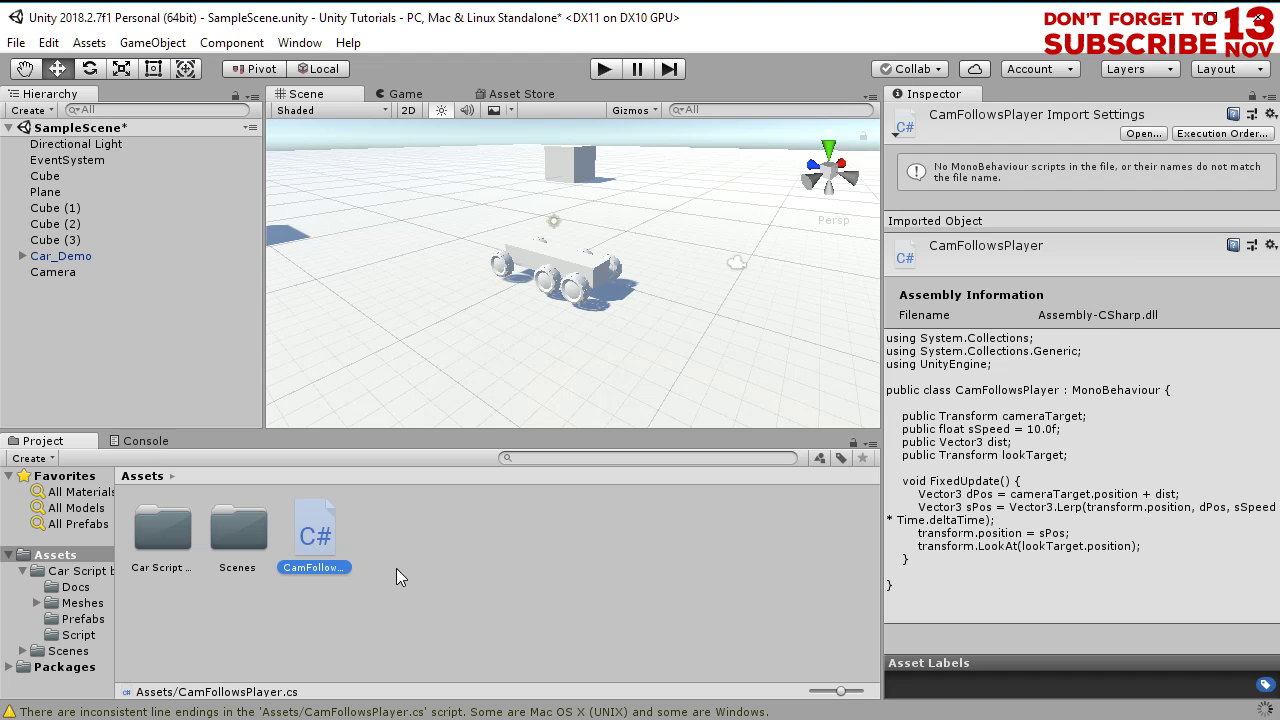
Attach the CamFollowsPlayer script to the Camera after checking the console
{"action": "left_click", "coordinate": [142, 444]}
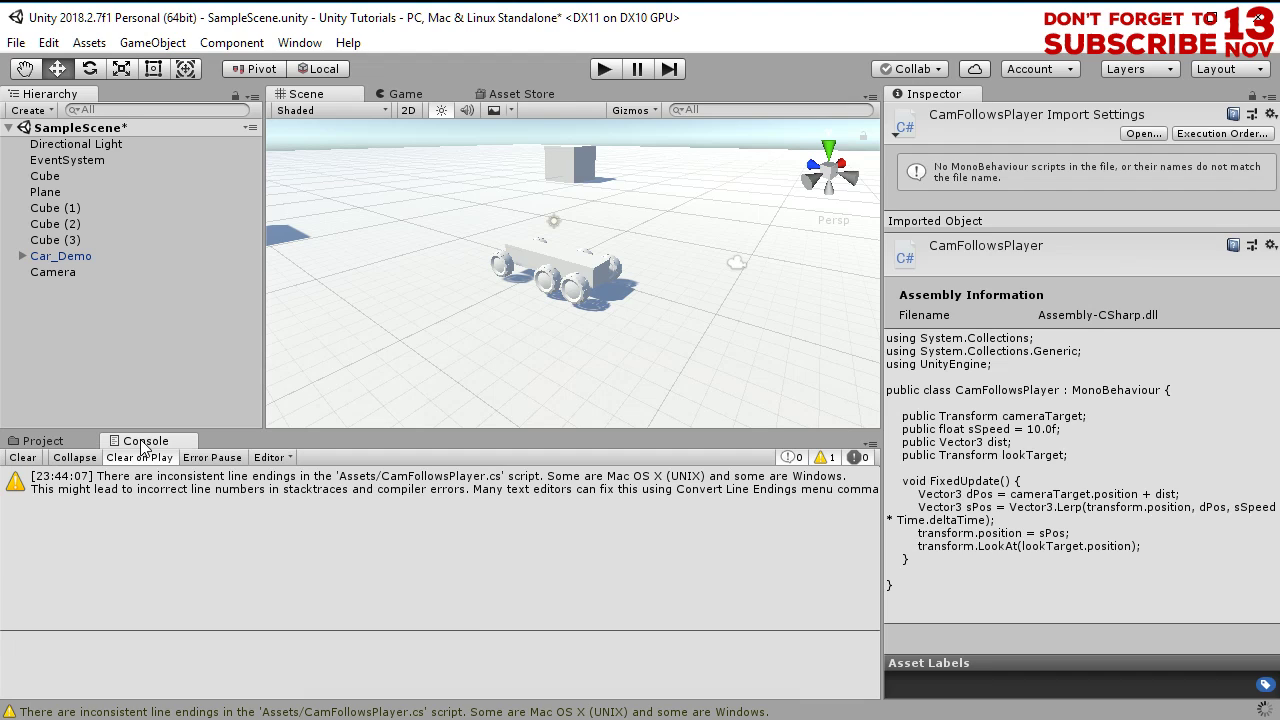
{"action": "left_click", "coordinate": [43, 443]}
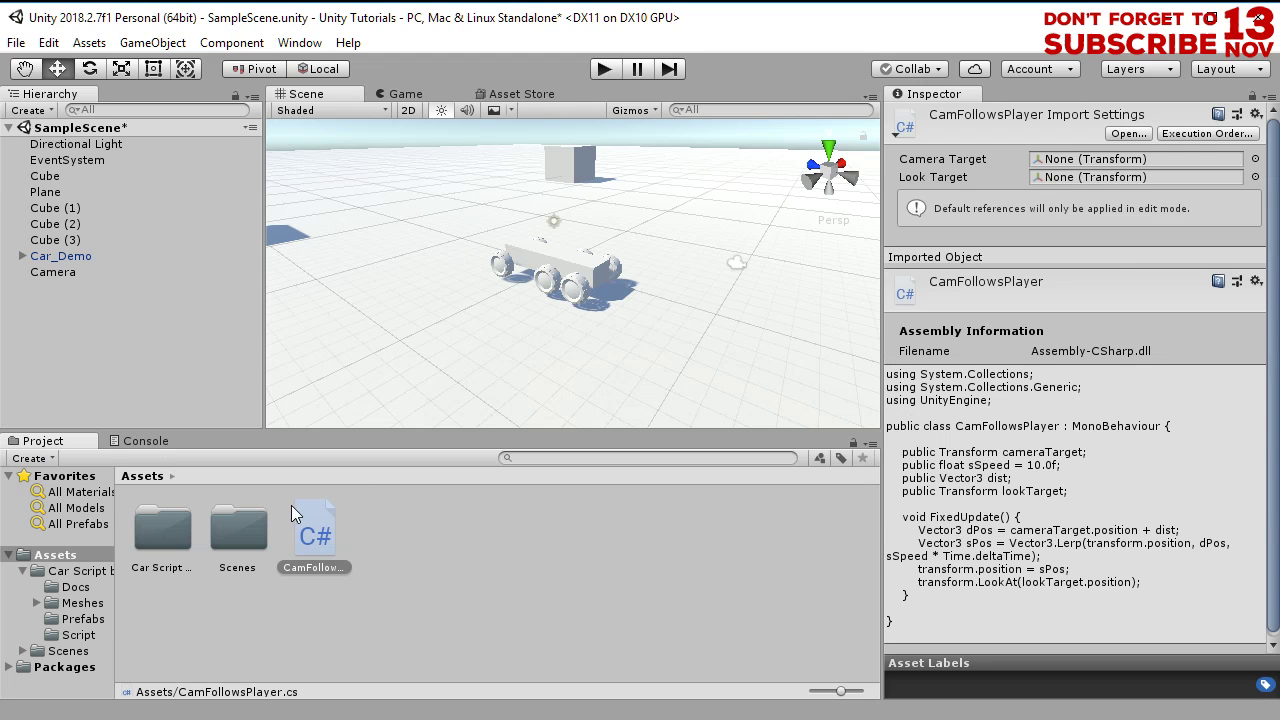
{"action": "left_click_drag", "start_coordinate": [322, 536], "coordinate": [50, 271]}
{"action": "left_click", "coordinate": [52, 273]}
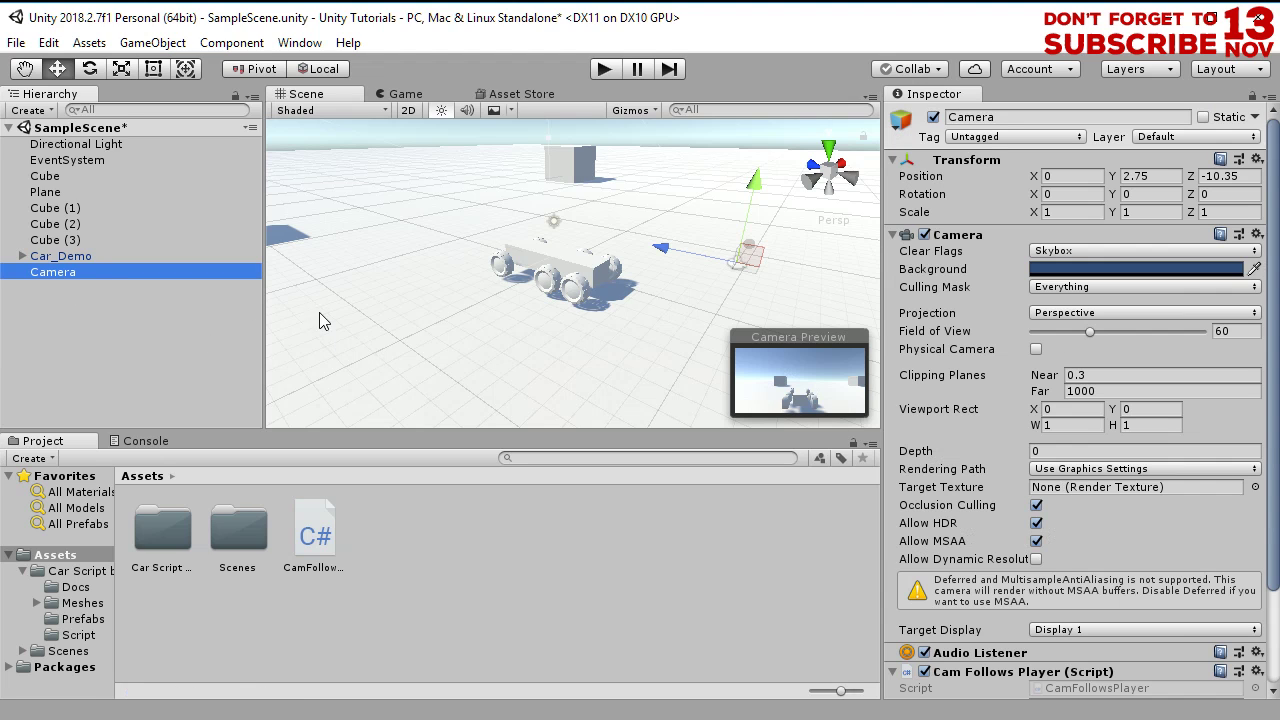
{"action": "left_click", "coordinate": [67, 256]}
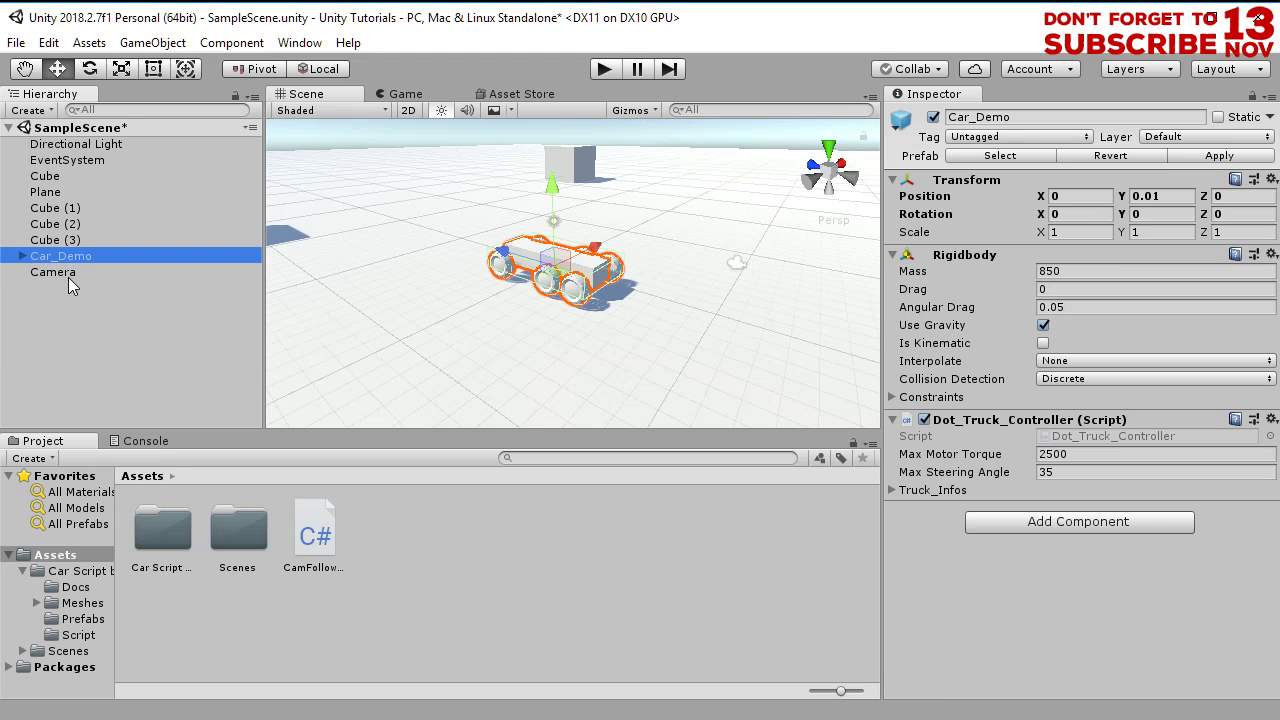
{"action": "left_click", "coordinate": [63, 279]}
Set Car_Demo as both Camera Target and Look Target, save the scene, and start the game
{"action": "scroll", "coordinate": [1042, 492], "scroll_direction": "down", "scroll_amount": 3}
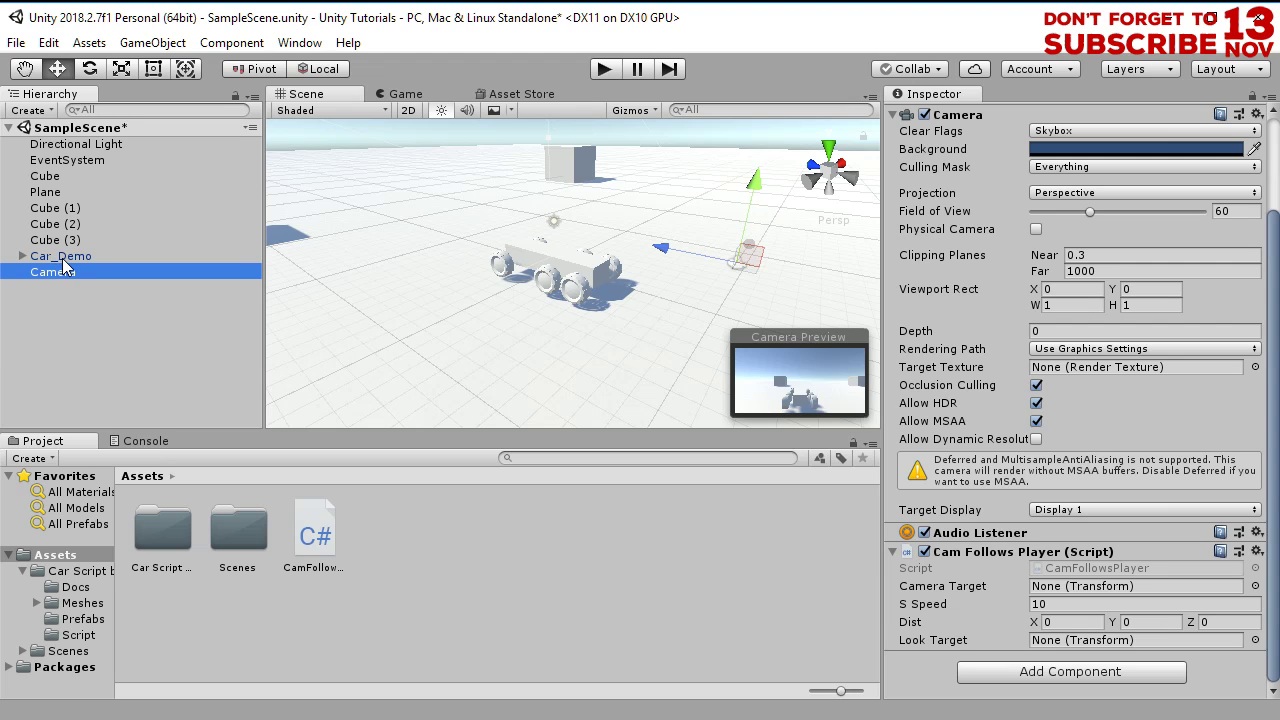
{"action": "mouse_move", "coordinate": [63, 258]}
{"action": "left_mouse_down"}
{"action": "mouse_move", "coordinate": [1054, 598]}
{"action": "mouse_move", "coordinate": [1080, 586]}
{"action": "left_mouse_up"}
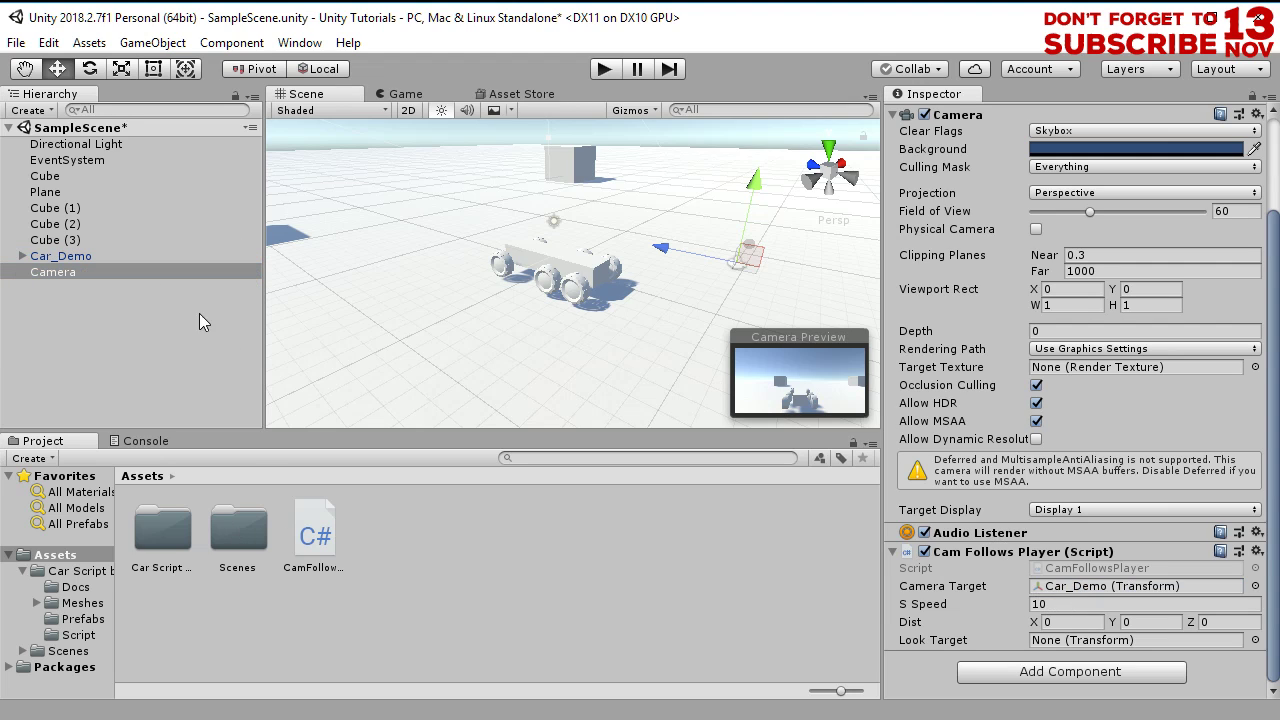
{"action": "left_click_drag", "start_coordinate": [68, 260], "coordinate": [1097, 642]}
{"action": "key", "text": "ctrl+s"}
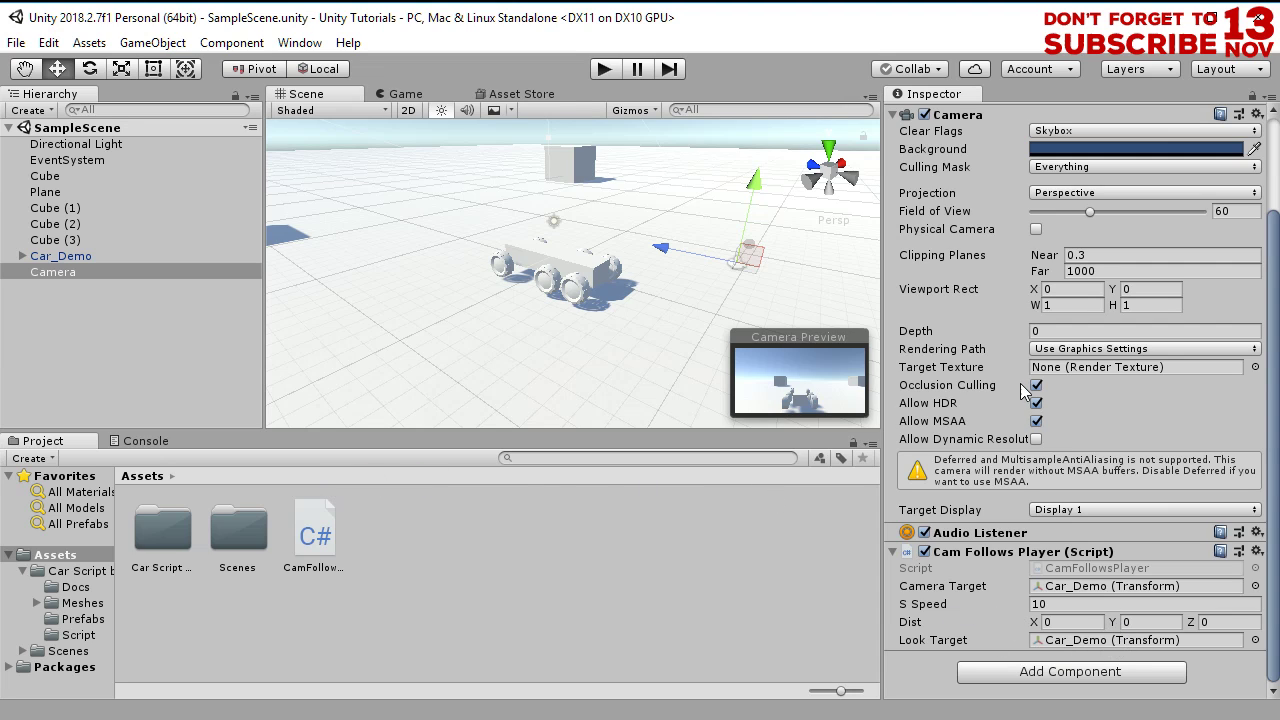
{"action": "left_click", "coordinate": [614, 68]}
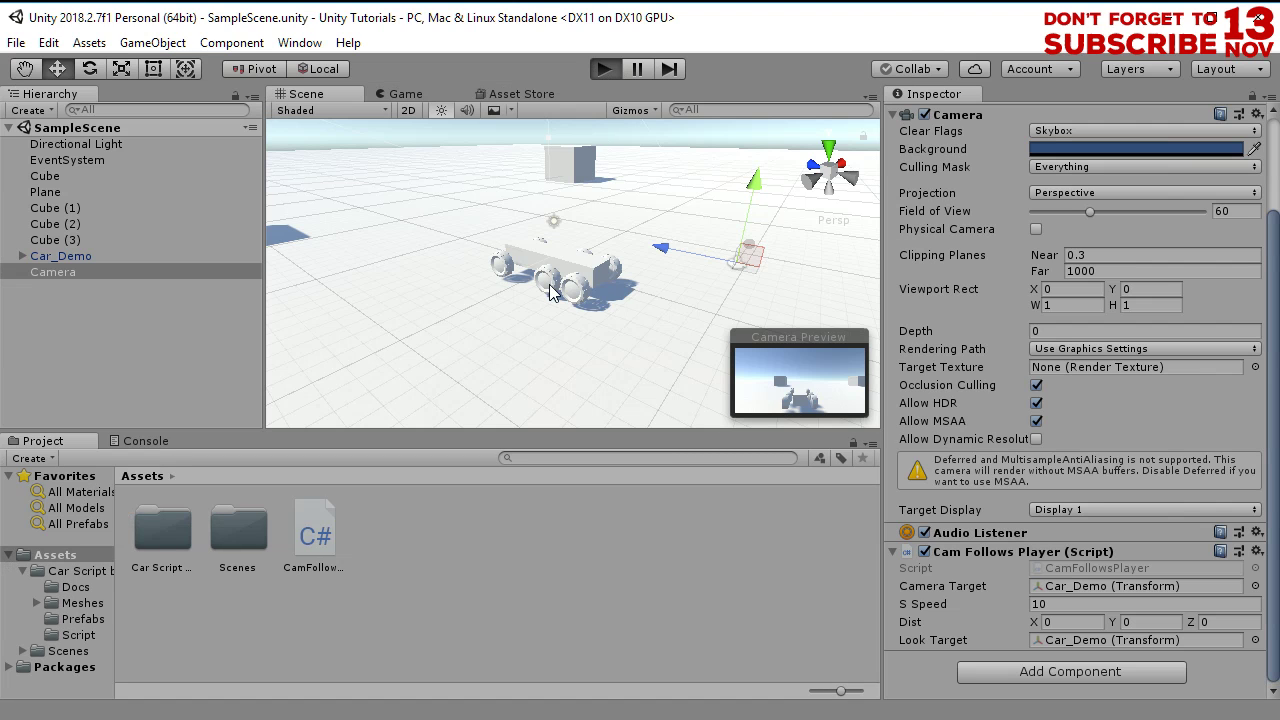
{"action": "left_click", "coordinate": [606, 69]}
{"action": "key", "text": "ctrl+p"}
{"action": "left_click_drag", "start_coordinate": [1040, 623], "coordinate": [1143, 618]}
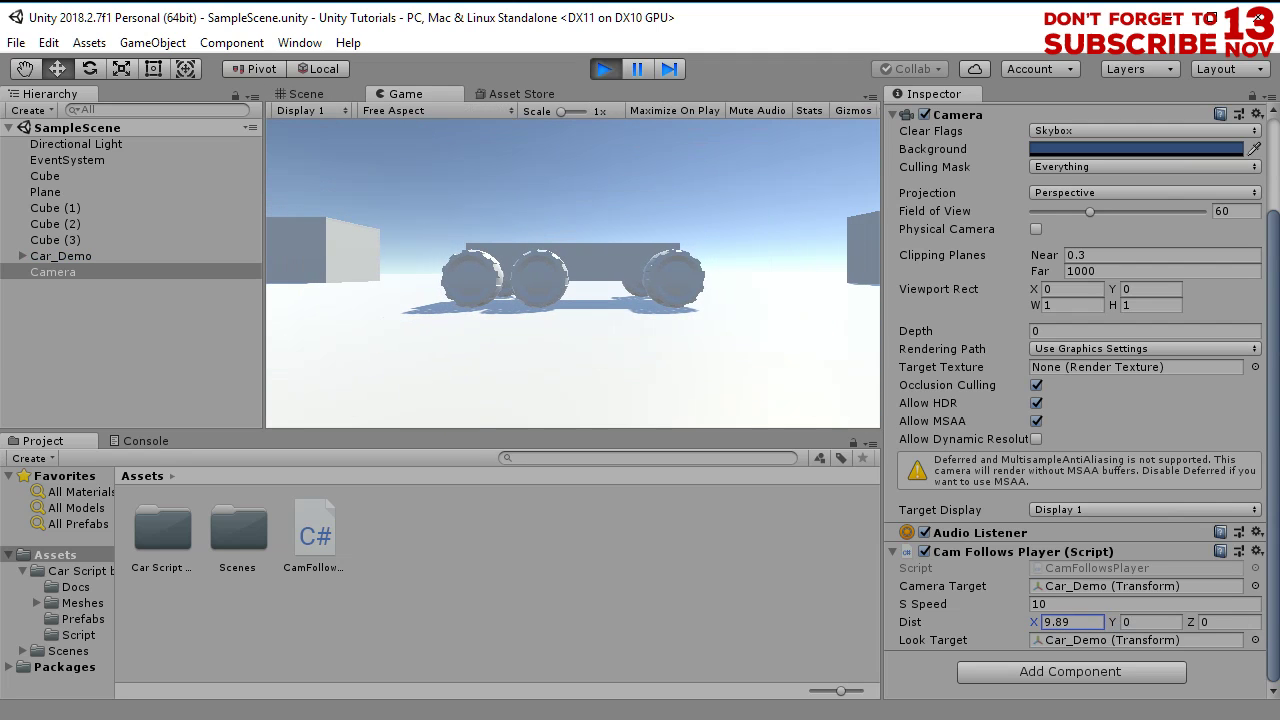
{"action": "left_click", "coordinate": [1084, 622]}
{"action": "type", "text": "0"}
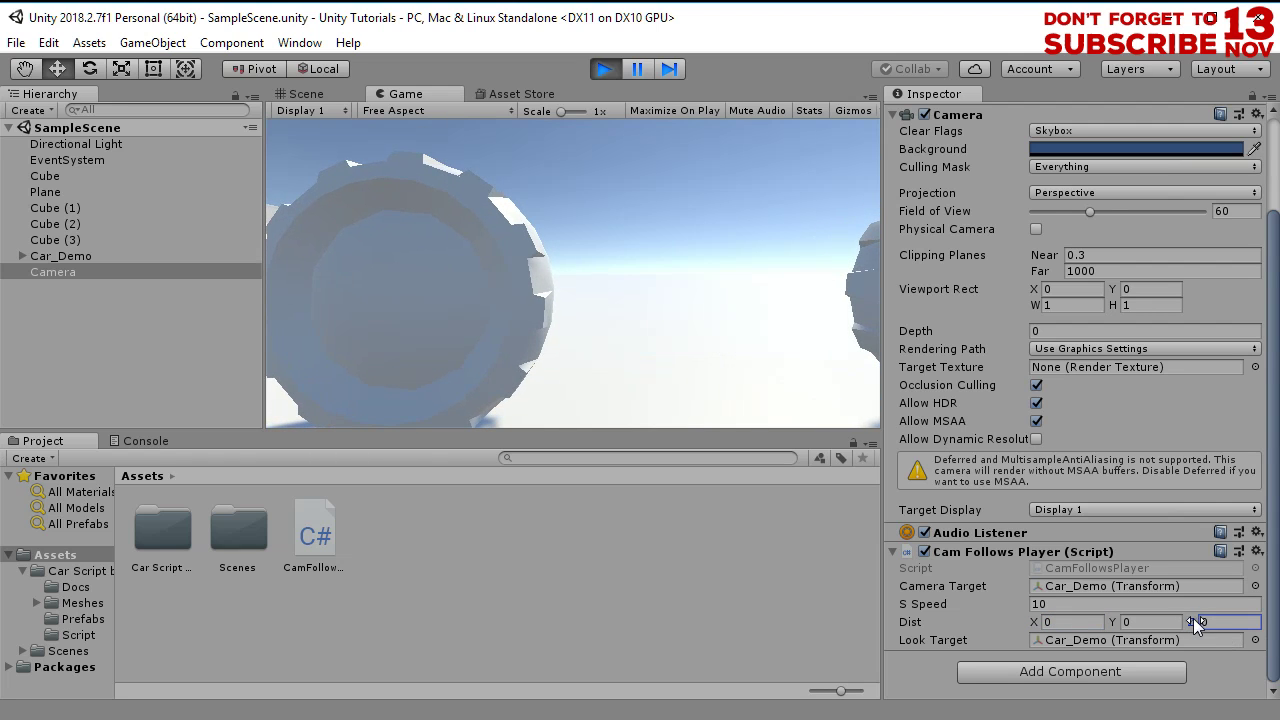
{"action": "left_click_drag", "start_coordinate": [1190, 620], "coordinate": [1241, 618]}
{"action": "left_click_drag", "start_coordinate": [48, 625], "coordinate": [118, 613]}
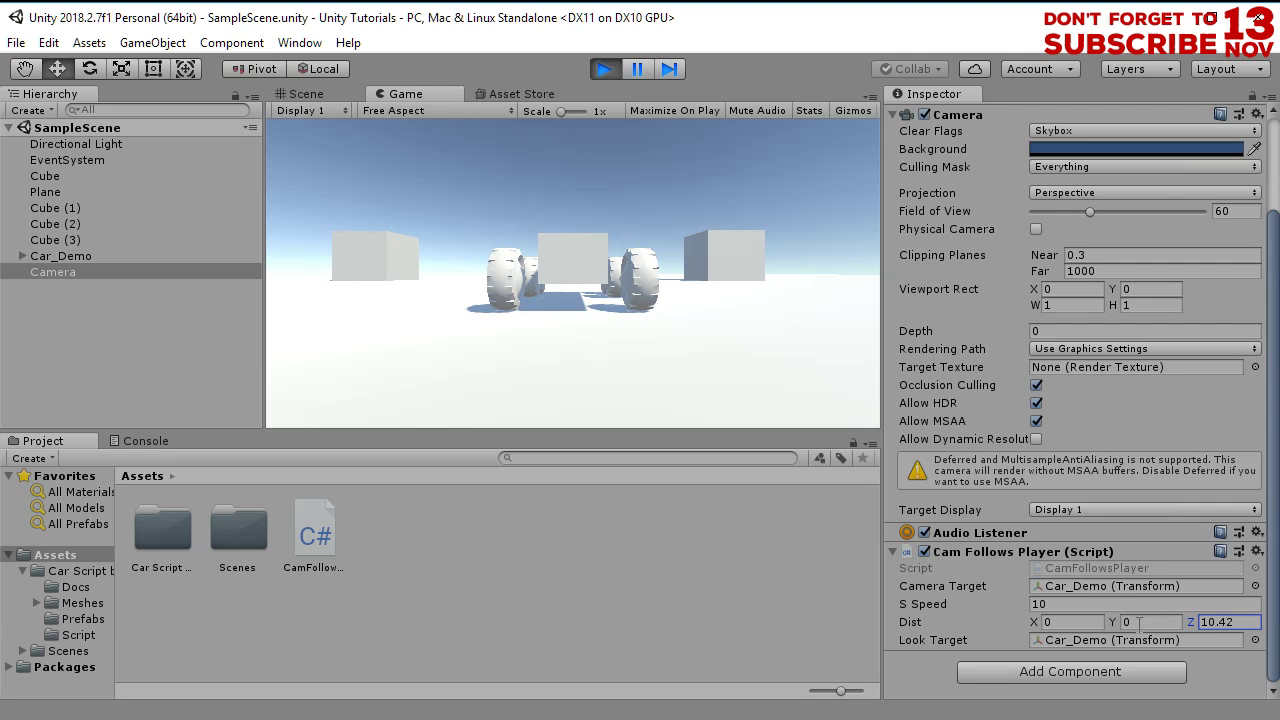
{"action": "mouse_move", "coordinate": [1119, 624]}
{"action": "left_mouse_down"}
{"action": "mouse_move", "coordinate": [1172, 628]}
{"action": "mouse_move", "coordinate": [1151, 617]}
{"action": "left_mouse_up"}
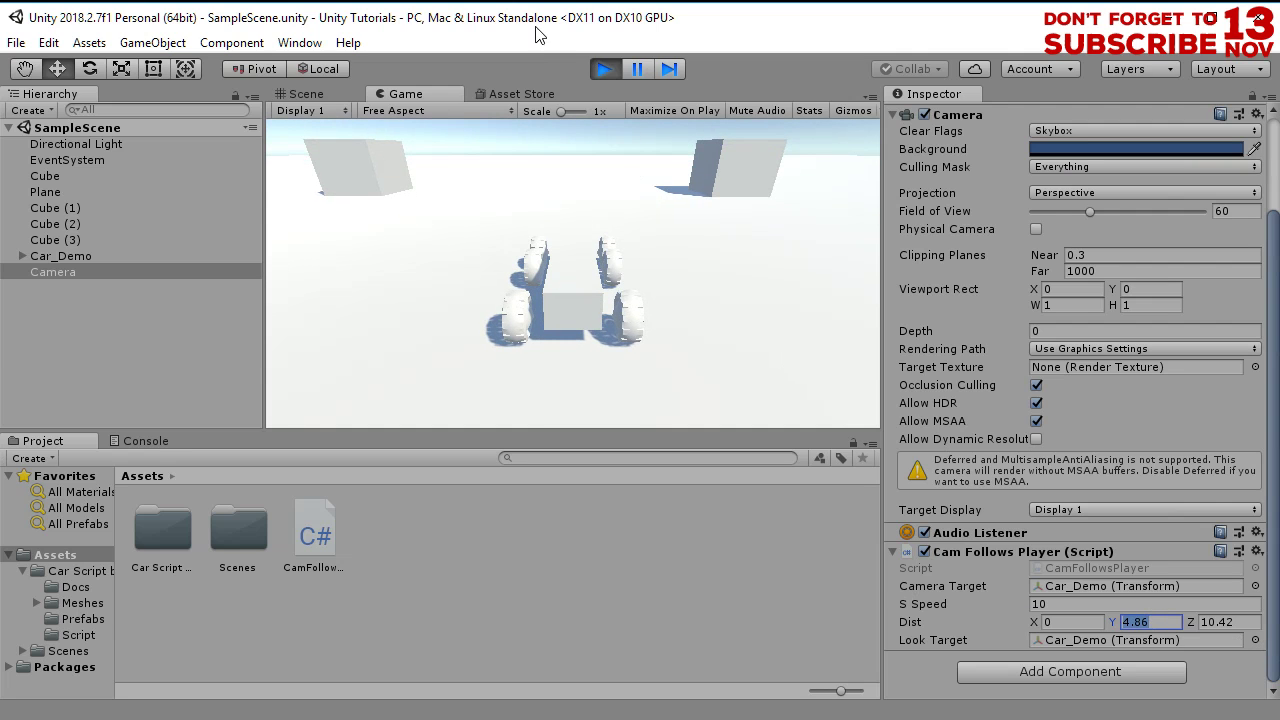
{"action": "left_click", "coordinate": [605, 69]}
{"action": "left_click", "coordinate": [1150, 622]}
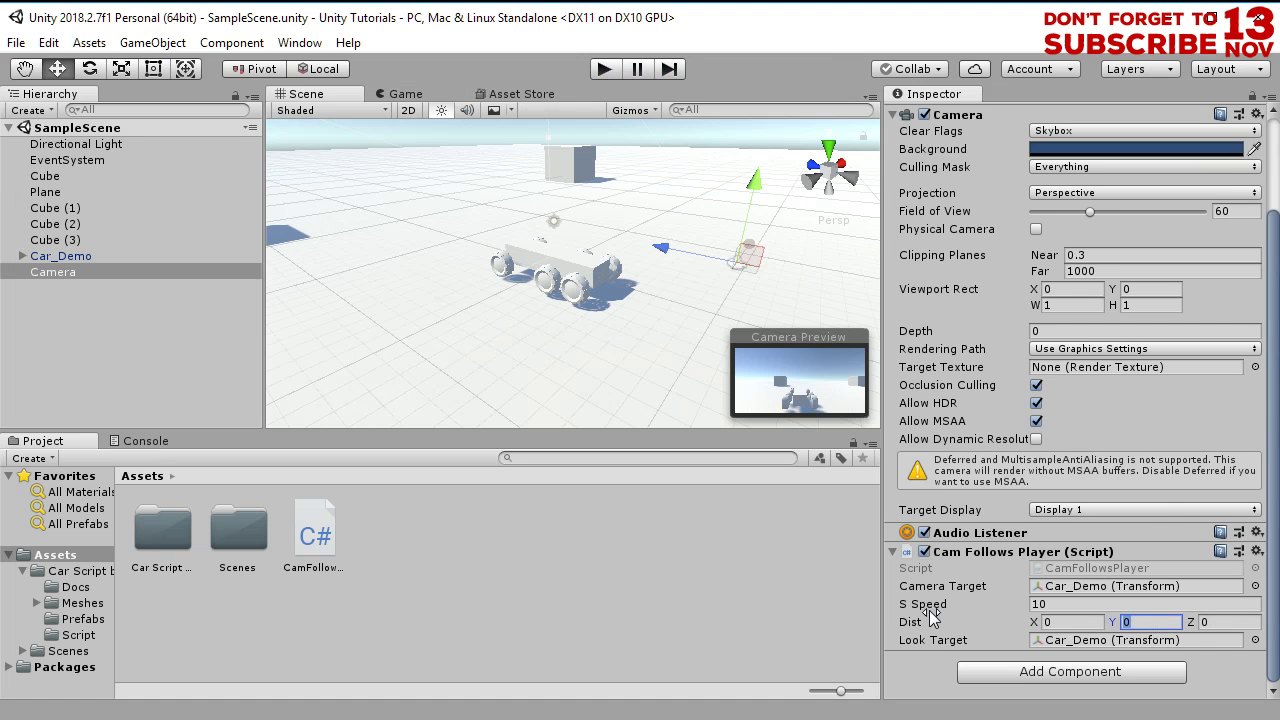
Set Dist Y to 5 and Z to 10, then play-test the camera
{"action": "type", "text": "5"}
{"action": "left_click", "coordinate": [1225, 621]}
{"action": "type", "text": "10"}
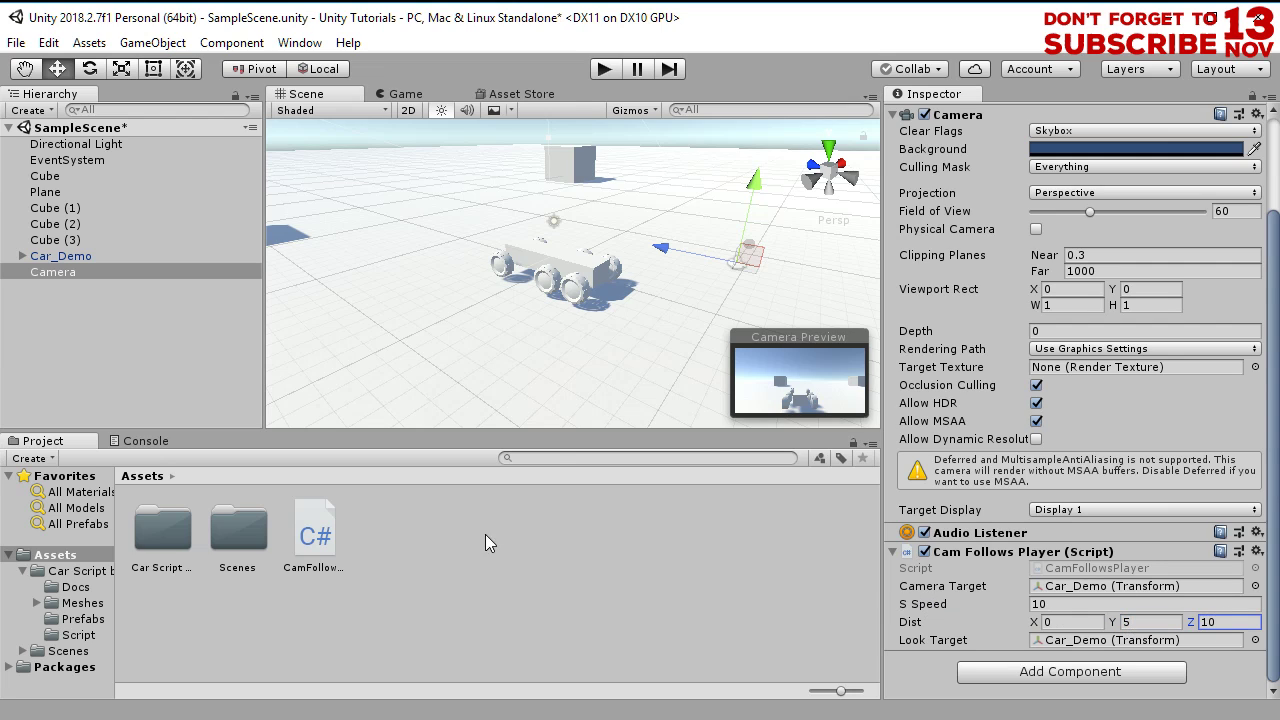
{"action": "left_click", "coordinate": [604, 69]}
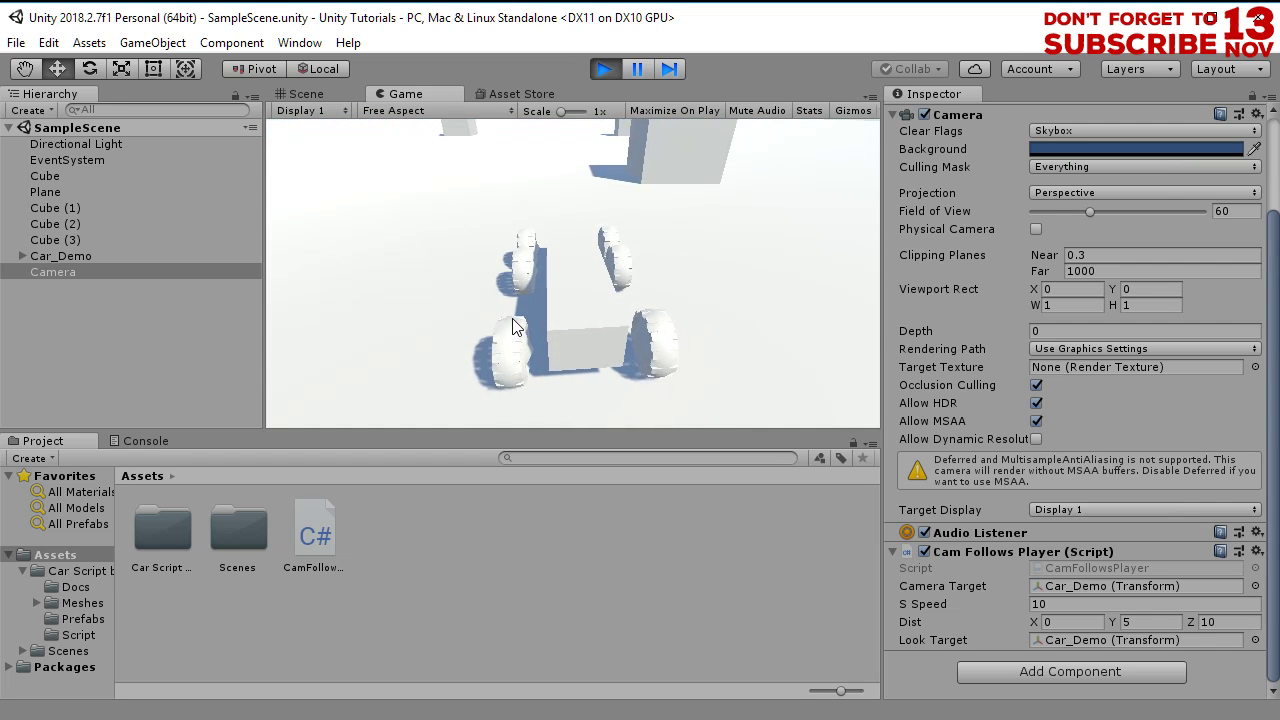
{"action": "left_click", "coordinate": [605, 69]}
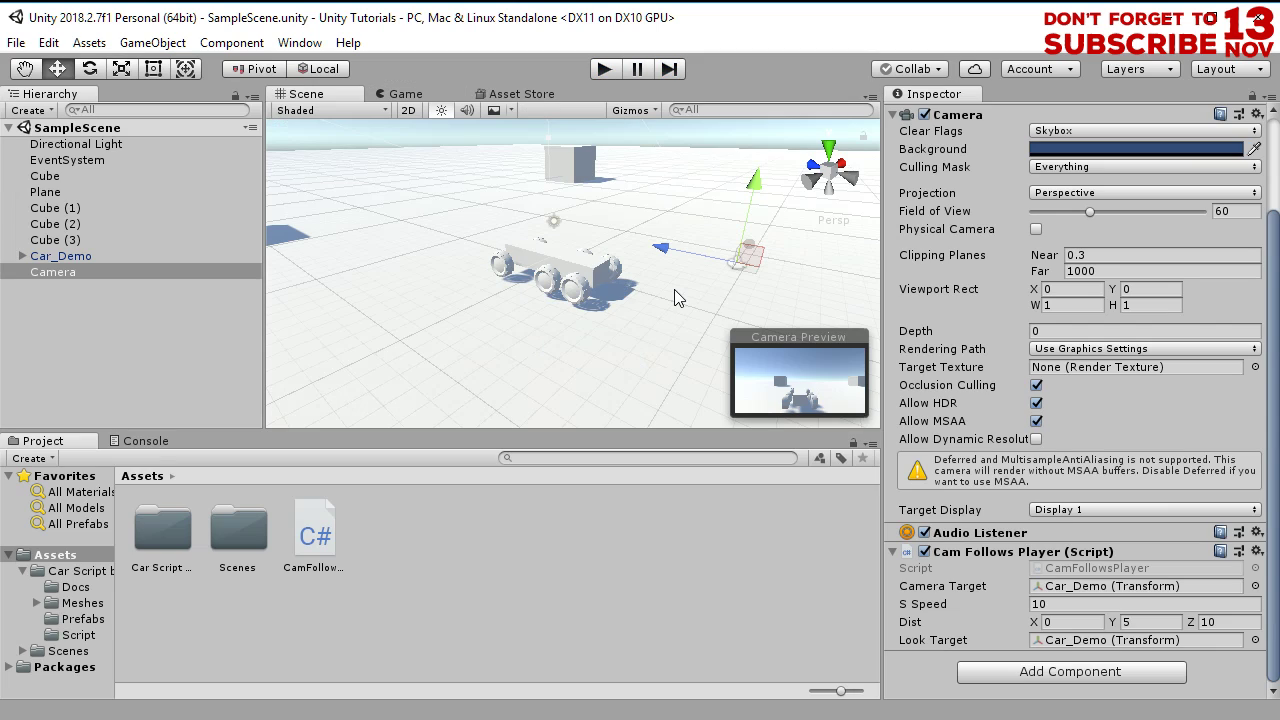
Change Dist Z to -10, save the scene, and play-test again
{"action": "left_click", "coordinate": [1222, 622]}
{"action": "left_click", "coordinate": [1208, 622]}
{"action": "type", "text": "-"}
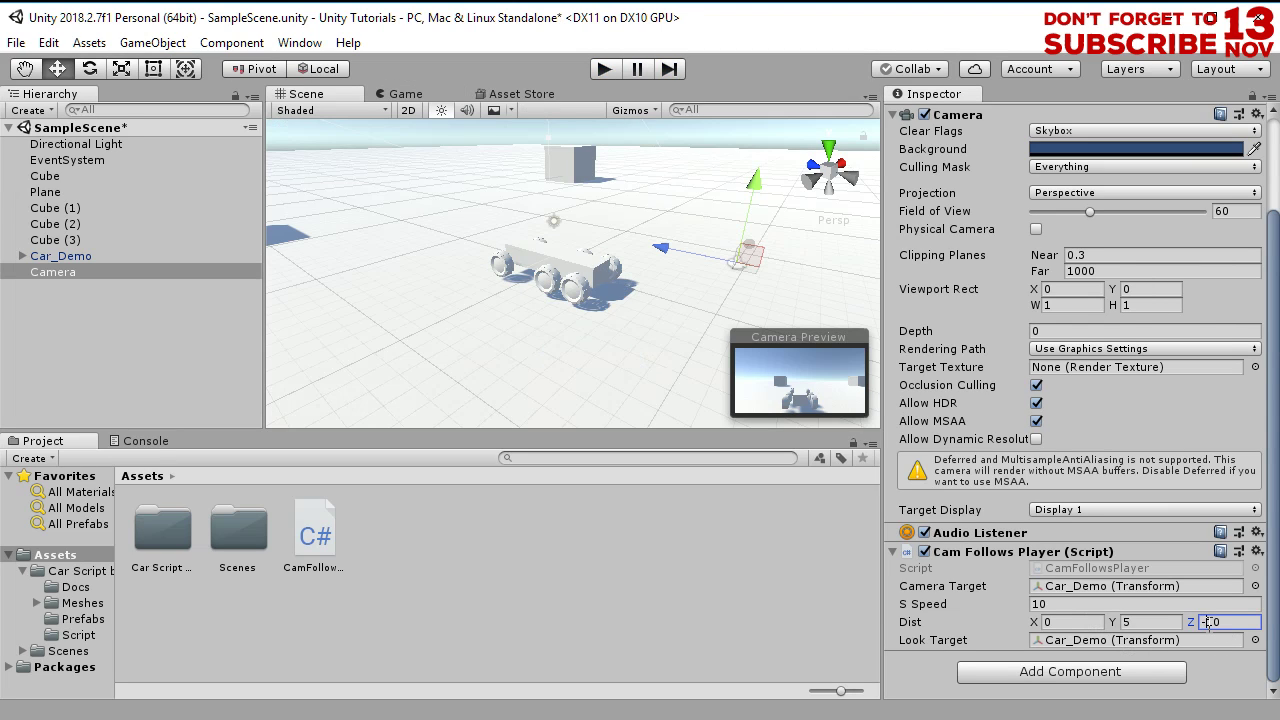
{"action": "key", "text": "ctrl+s"}
{"action": "left_click", "coordinate": [603, 69]}
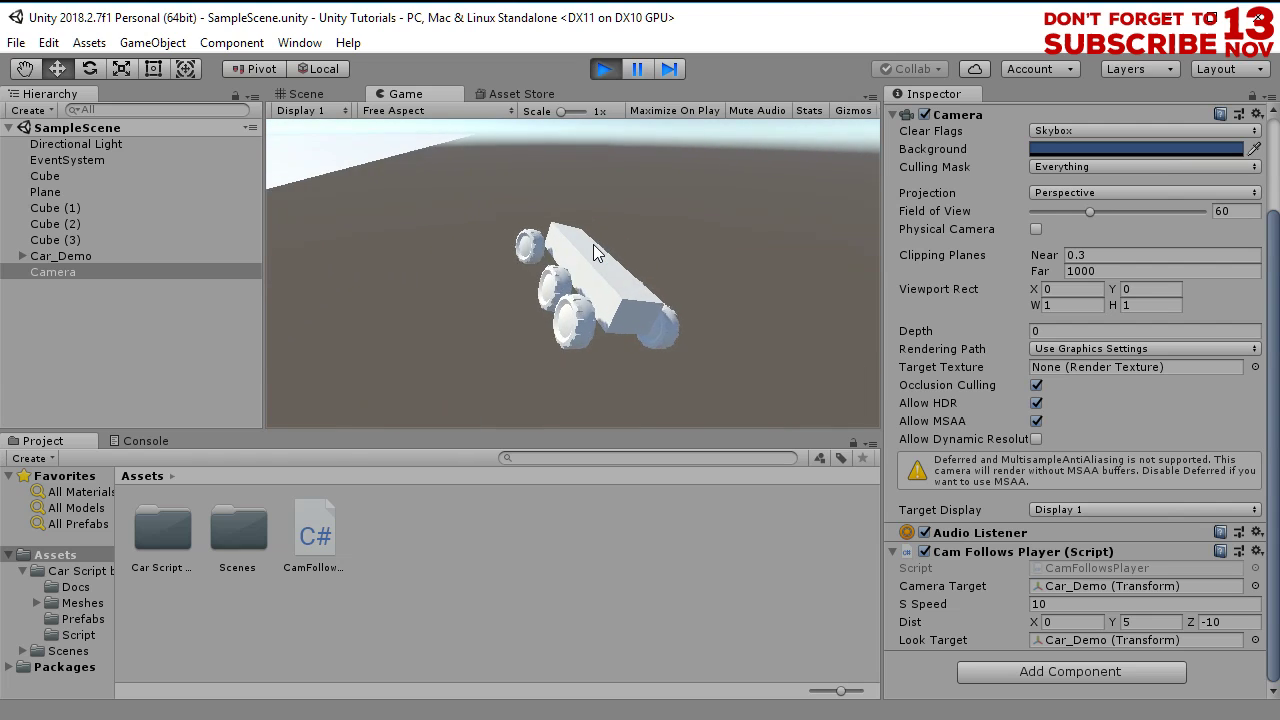
{"action": "left_click", "coordinate": [624, 70]}
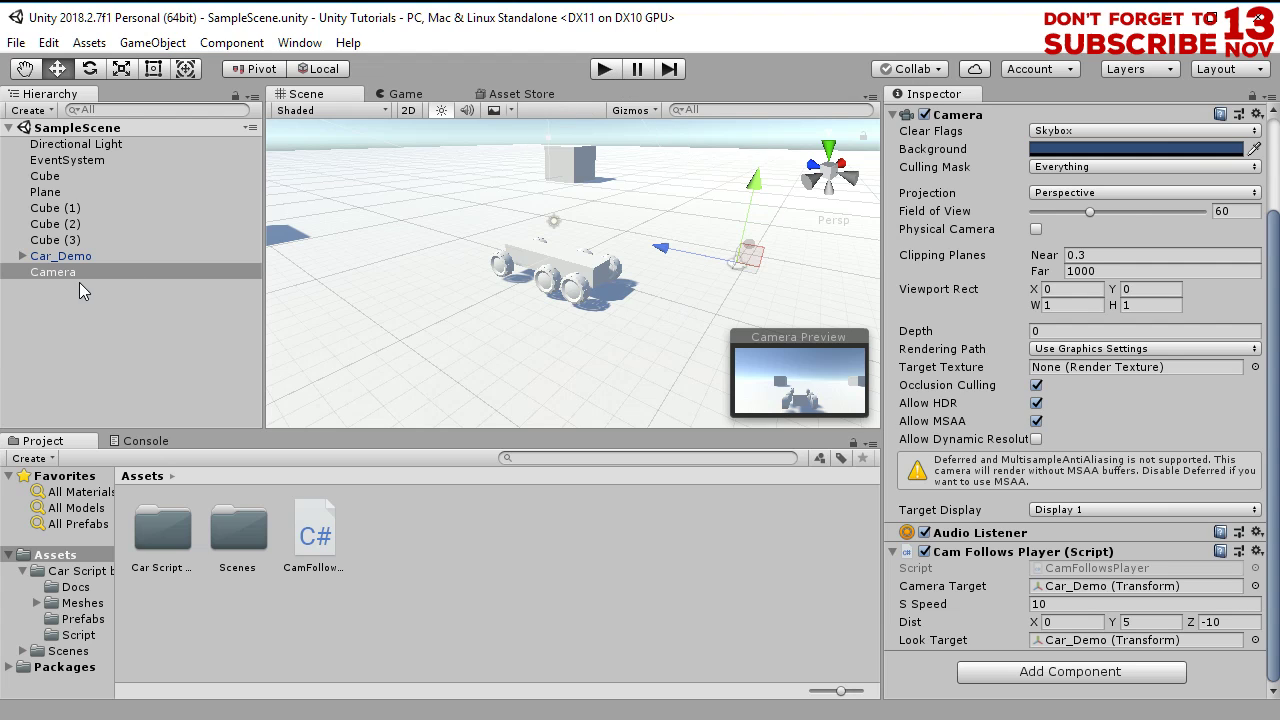
Create an empty child of Car_Demo named camTarget
{"action": "left_click", "coordinate": [50, 258]}
{"action": "left_click", "coordinate": [22, 256]}
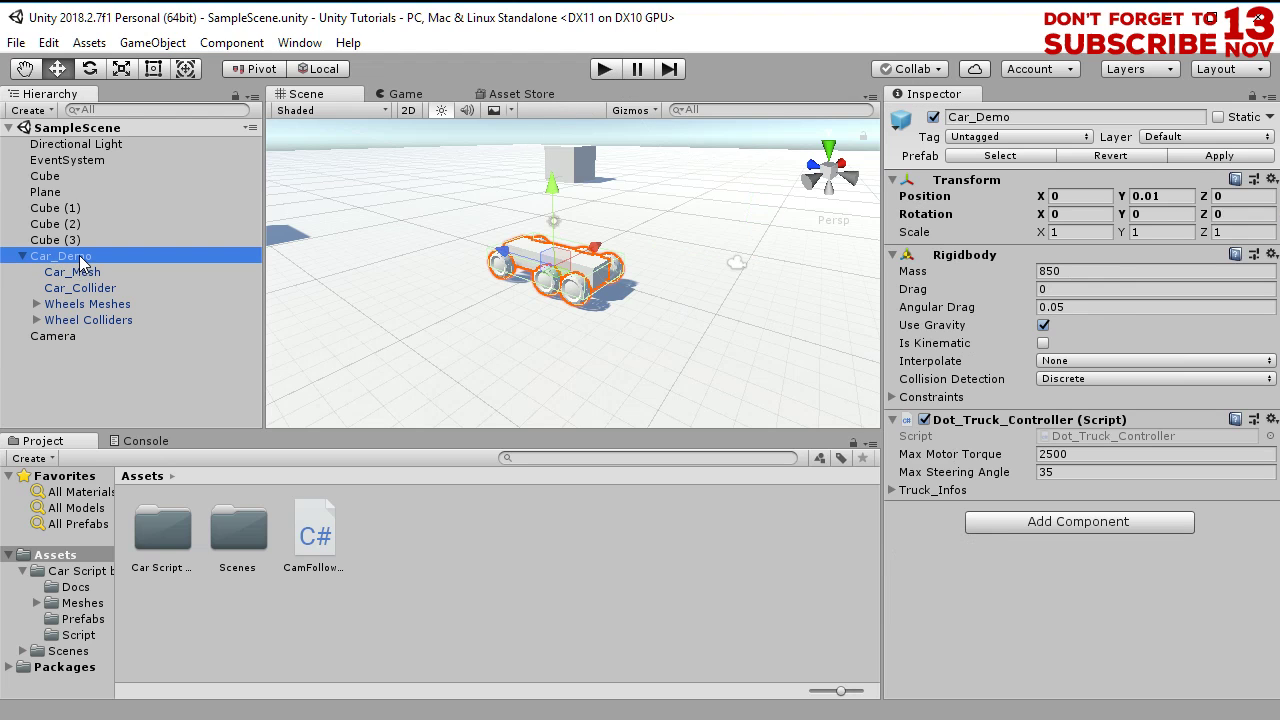
{"action": "right_click", "coordinate": [82, 258]}
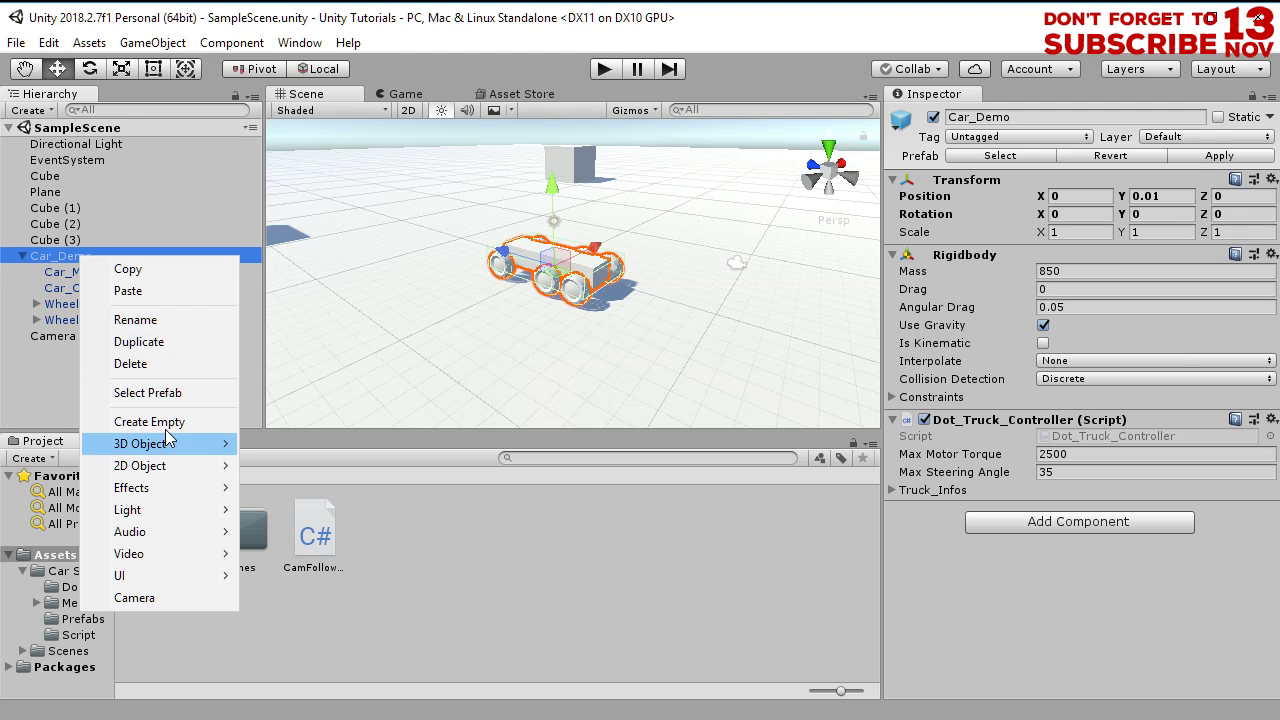
{"action": "mouse_move", "coordinate": [168, 452]}
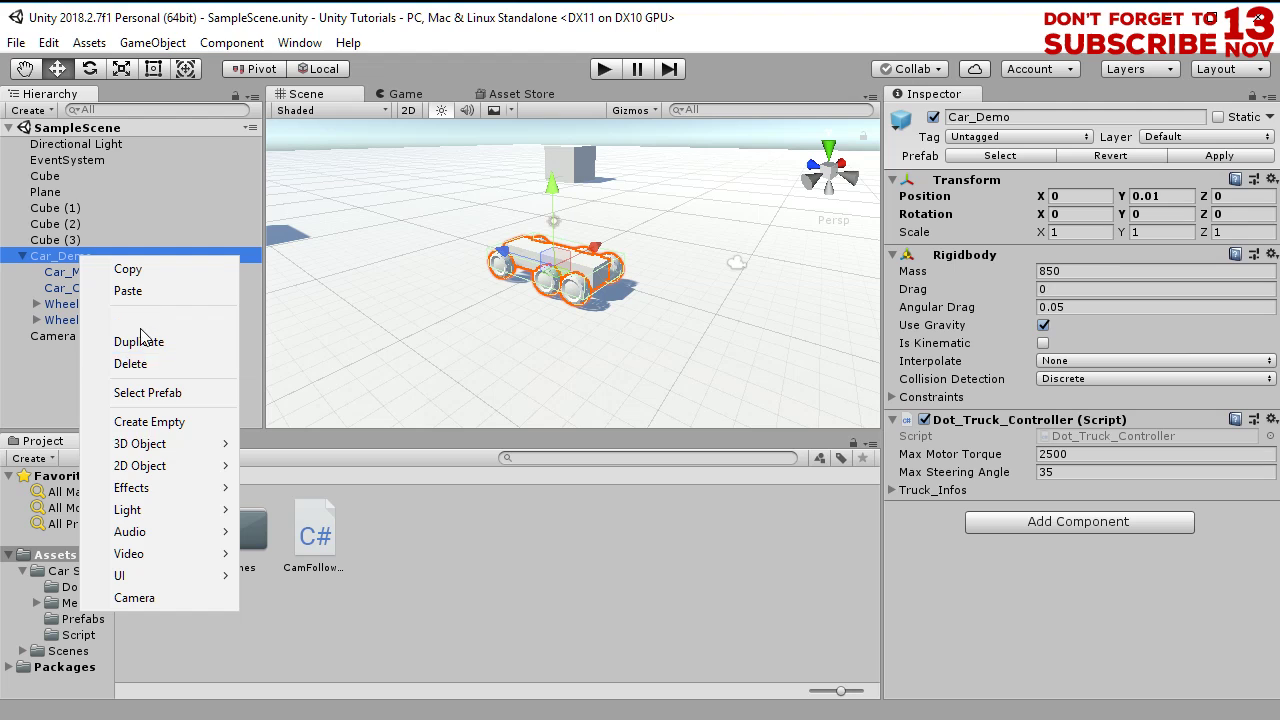
{"action": "mouse_move", "coordinate": [151, 508]}
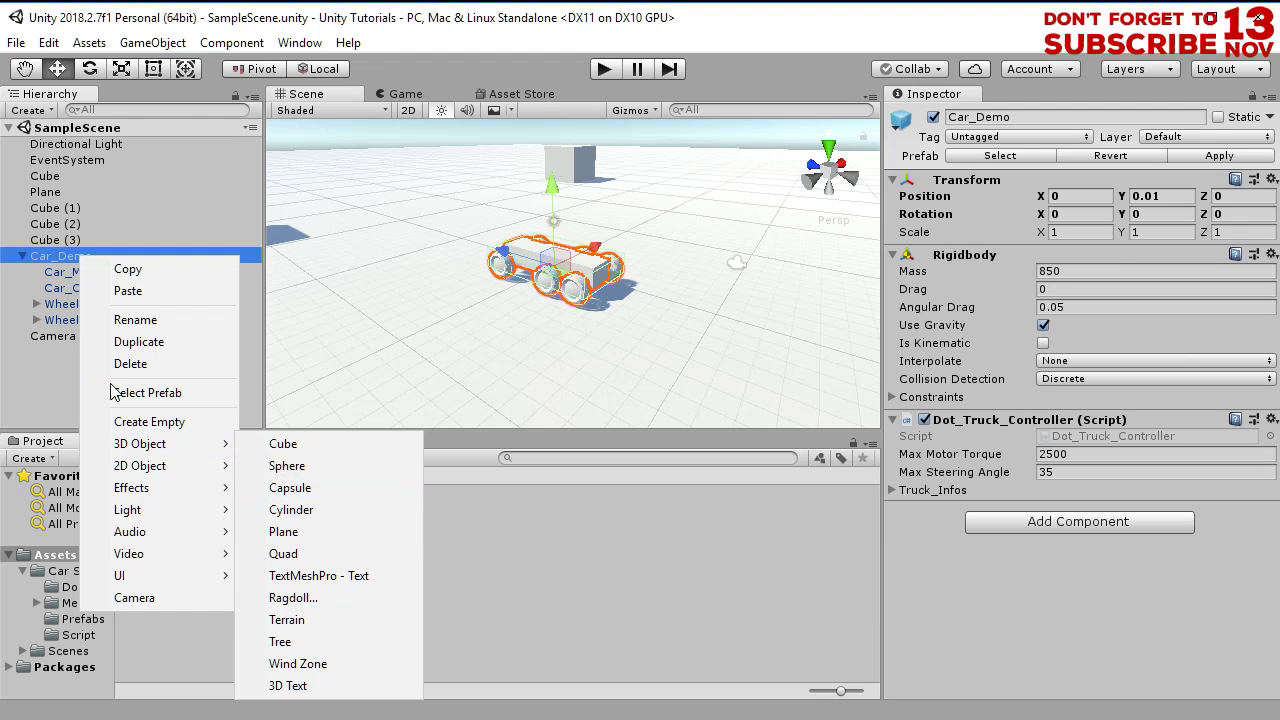
{"action": "left_click", "coordinate": [127, 420]}
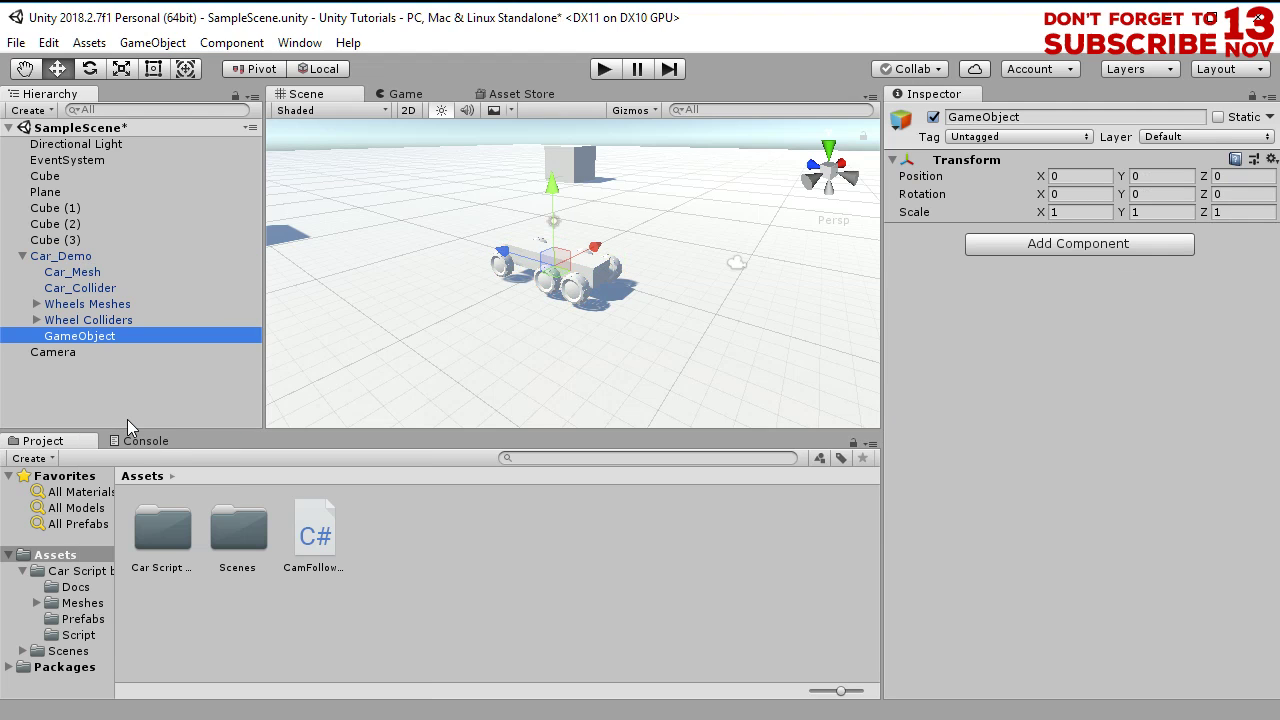
{"action": "left_click", "coordinate": [82, 342]}
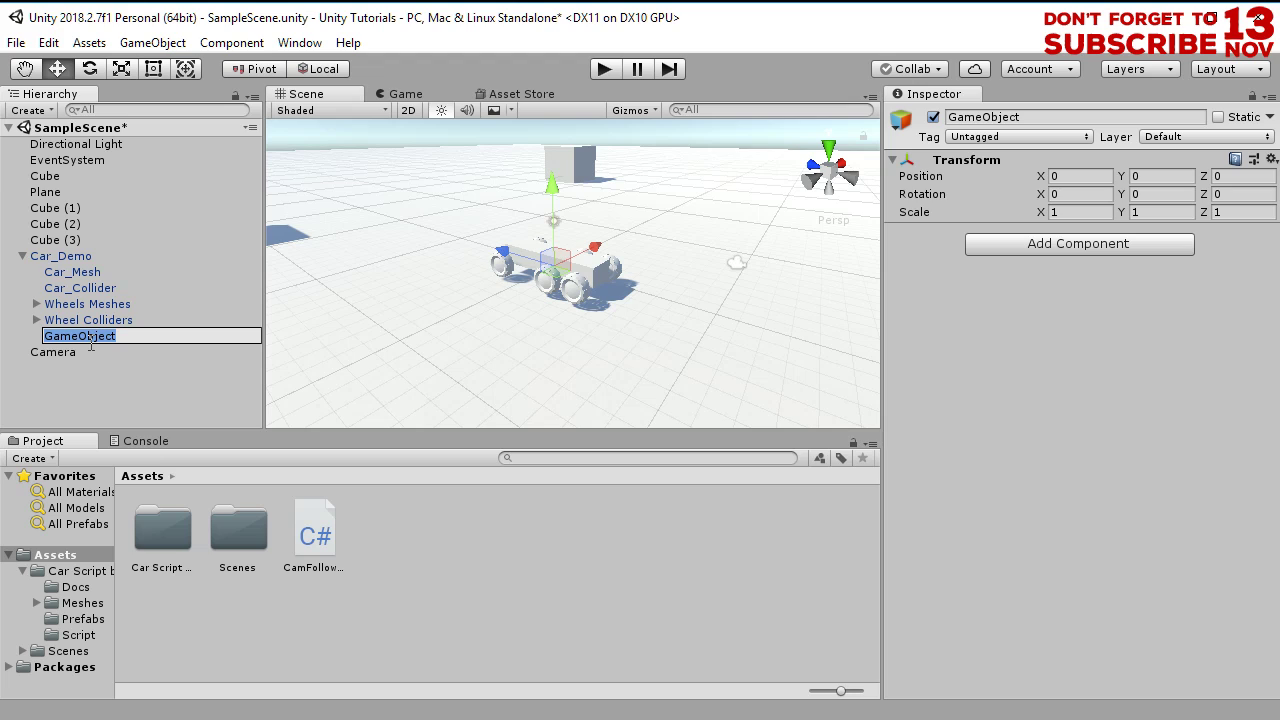
{"action": "type", "text": "camTarget"}
{"action": "key", "text": "Return"}
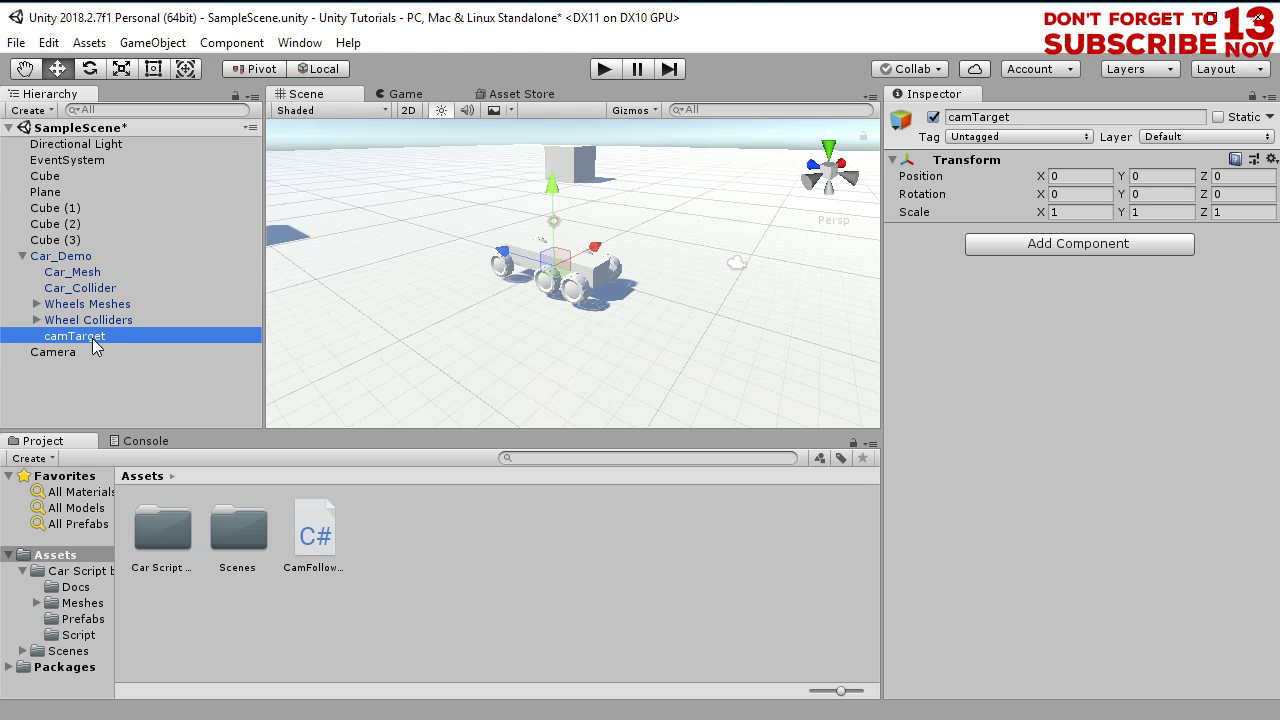
Duplicate camTarget and rename the copy lookTarget
{"action": "key", "text": "ctrl+d"}
{"action": "left_click", "coordinate": [93, 356]}
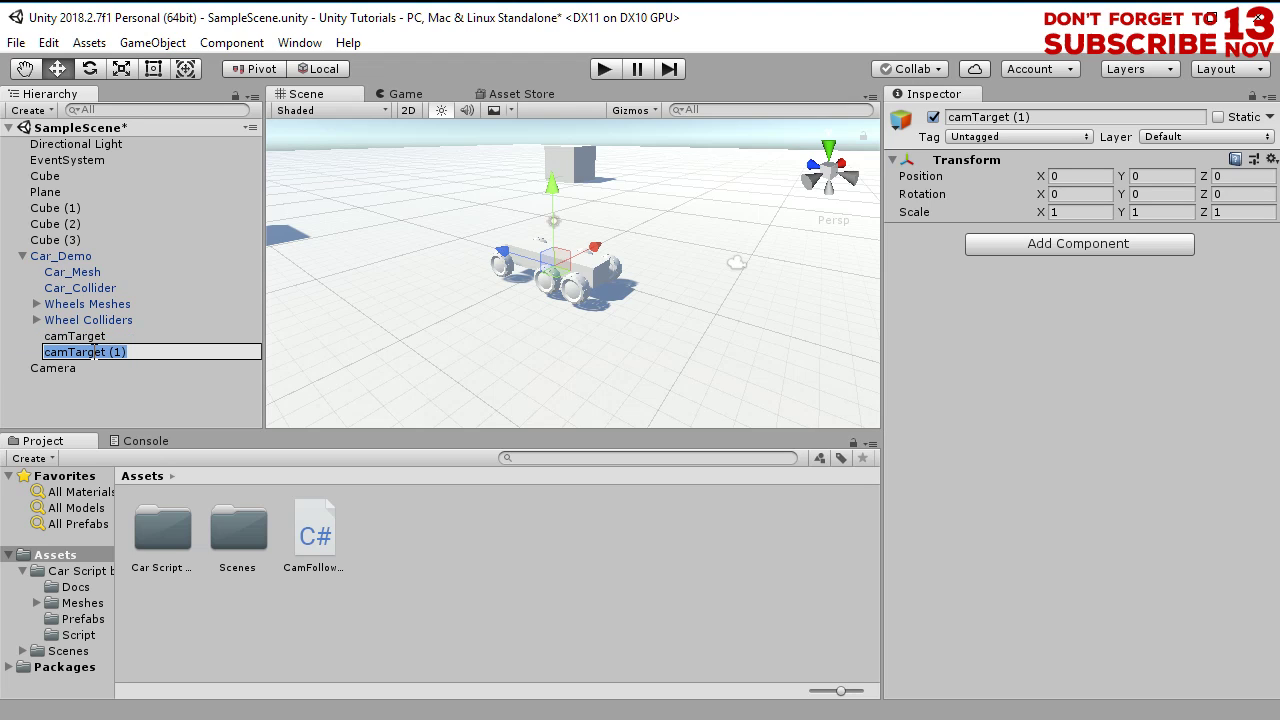
{"action": "type", "text": "lookTarget"}
{"action": "key", "text": "Return"}
Move lookTarget forward to Z 3.92 and raise camTarget to about Y 2
{"action": "left_click", "coordinate": [93, 356]}
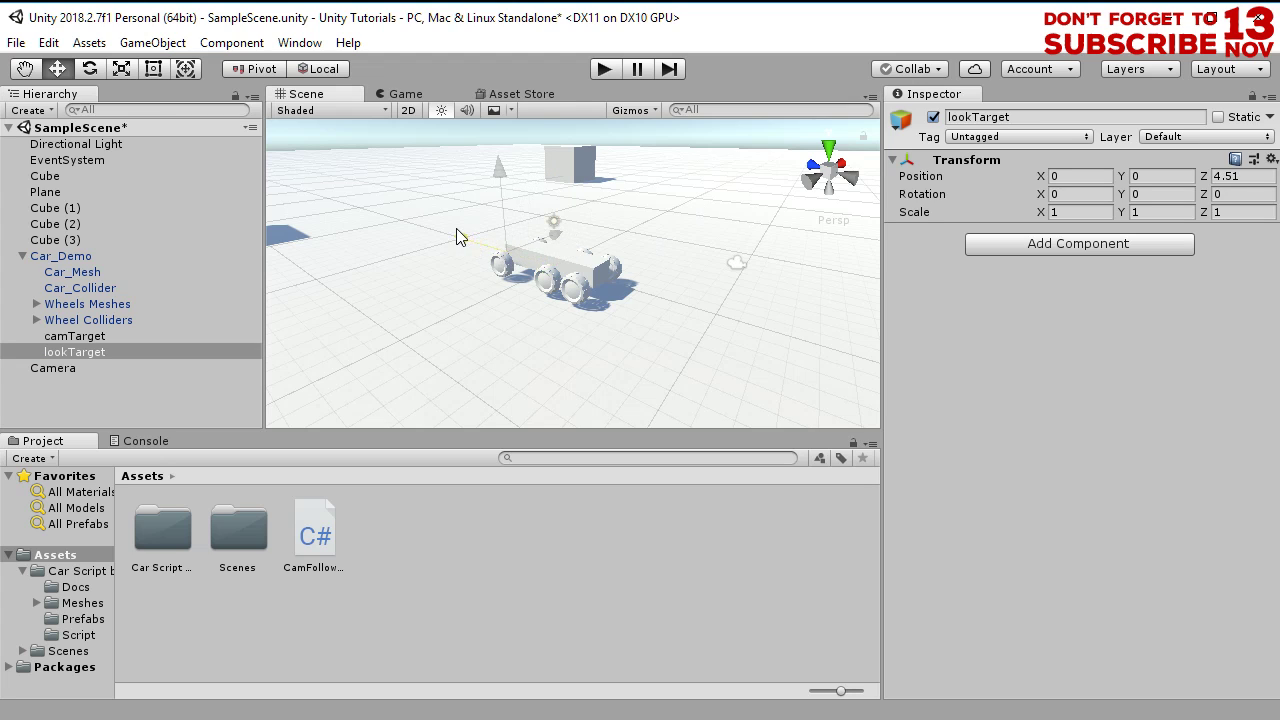
{"action": "mouse_move", "coordinate": [458, 236]}
{"action": "left_mouse_down"}
{"action": "mouse_move", "coordinate": [510, 200]}
{"action": "mouse_move", "coordinate": [507, 168]}
{"action": "left_mouse_up"}
{"action": "left_click", "coordinate": [77, 337]}
{"action": "mouse_move", "coordinate": [546, 208]}
{"action": "left_mouse_down"}
{"action": "mouse_move", "coordinate": [556, 160]}
{"action": "mouse_move", "coordinate": [557, 251]}
{"action": "left_mouse_up"}
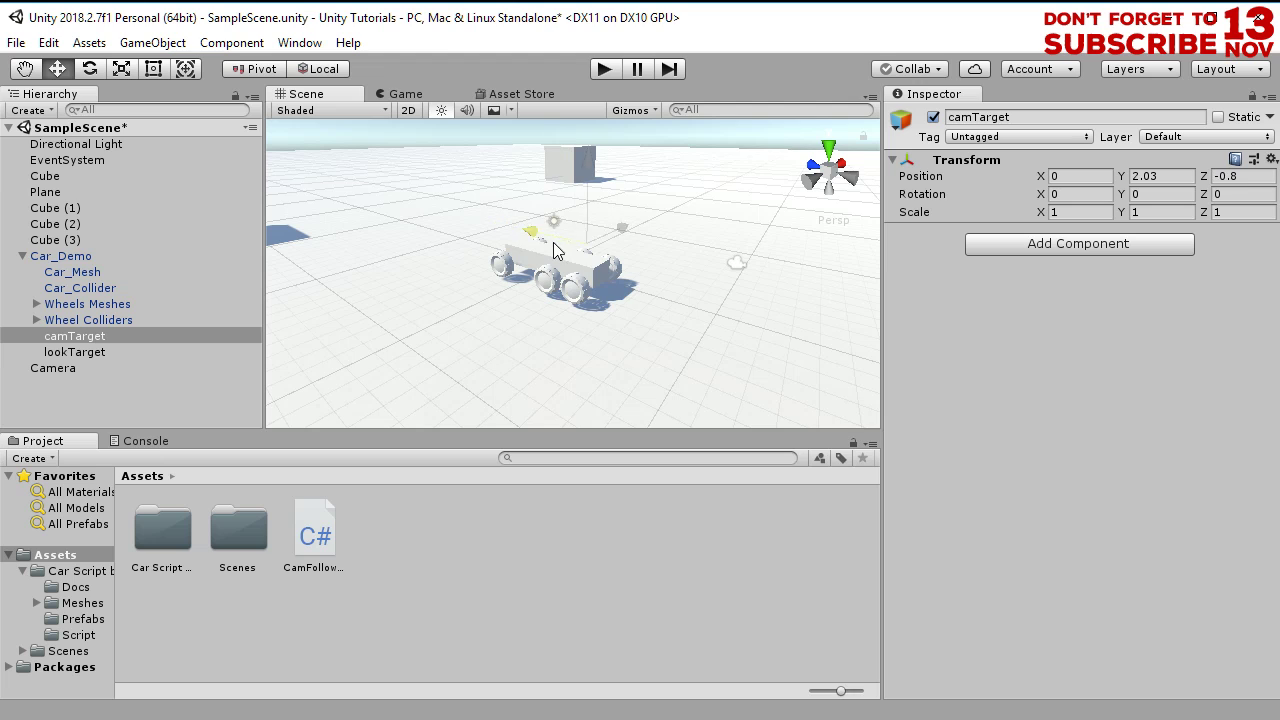
Assign camTarget as Camera Target and lookTarget as Look Target on the Camera, then play-test
{"action": "left_click", "coordinate": [50, 368]}
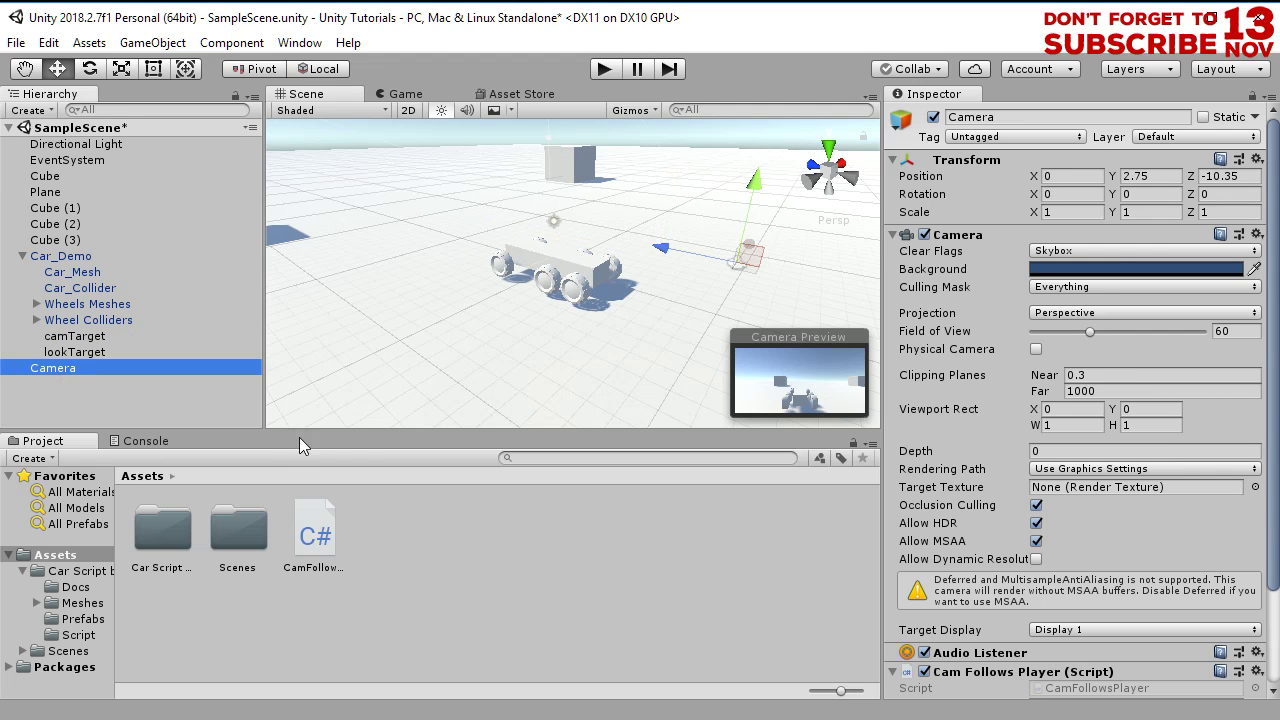
{"action": "scroll", "coordinate": [1045, 643], "scroll_direction": "down", "scroll_amount": 3}
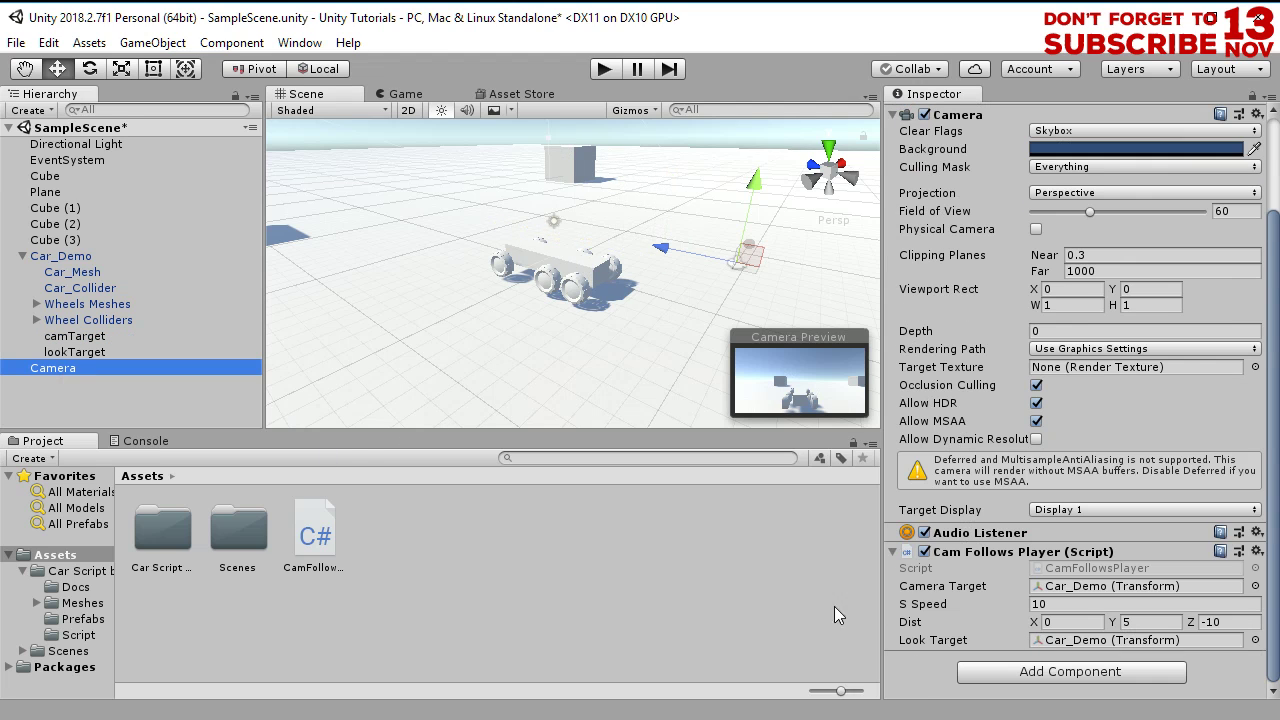
{"action": "left_click_drag", "start_coordinate": [90, 340], "coordinate": [1181, 532]}
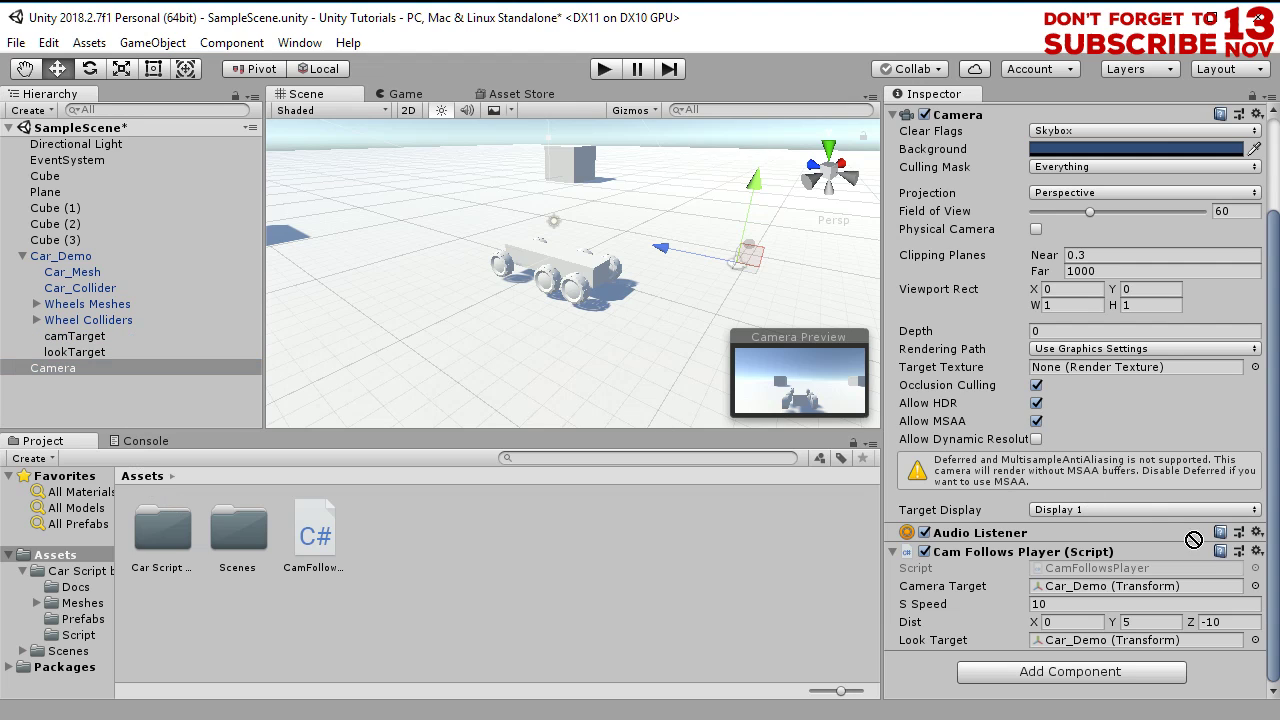
{"action": "left_click_drag", "start_coordinate": [1097, 594], "coordinate": [1100, 586]}
{"action": "left_click_drag", "start_coordinate": [66, 352], "coordinate": [1060, 640]}
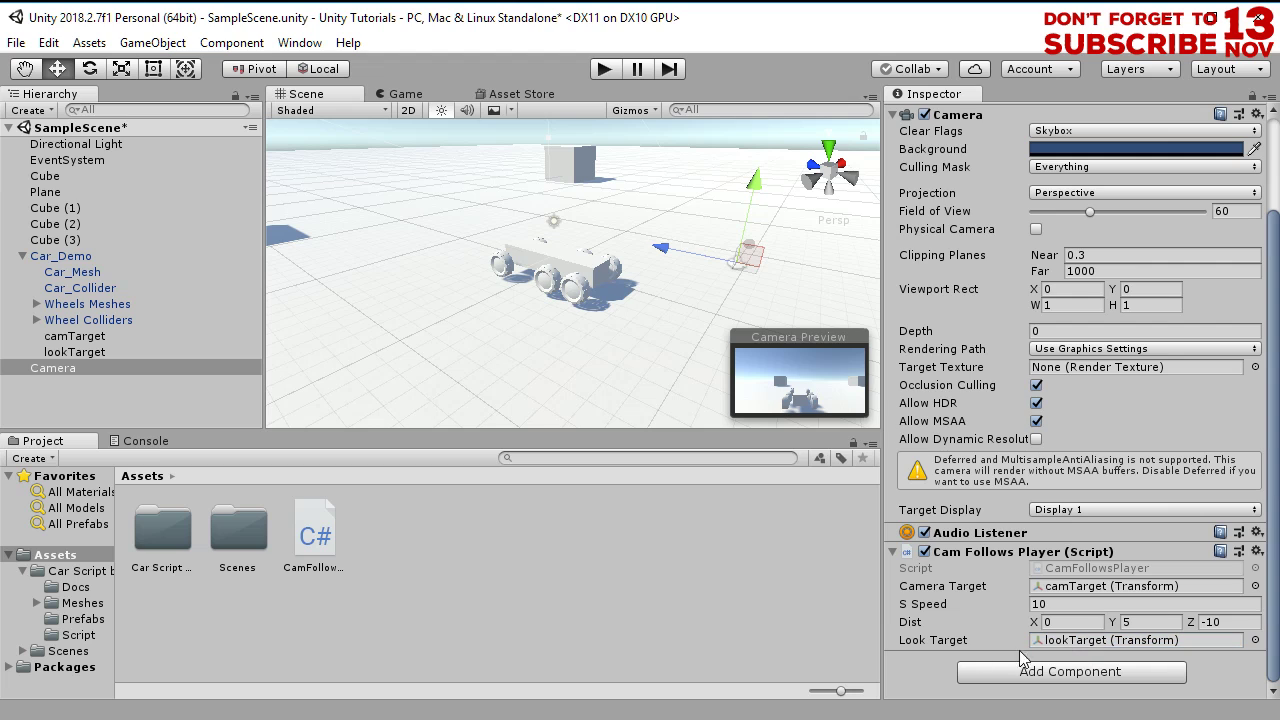
{"action": "left_click", "coordinate": [610, 69]}
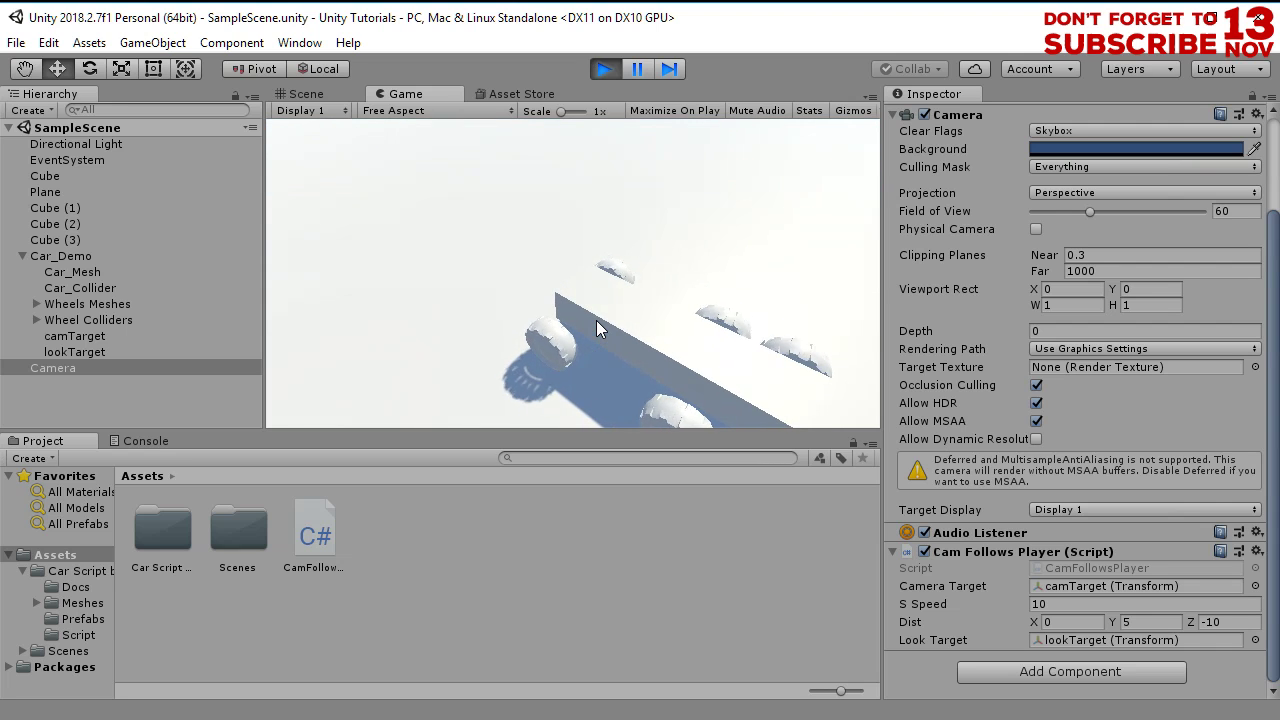
{"action": "left_click", "coordinate": [606, 69]}
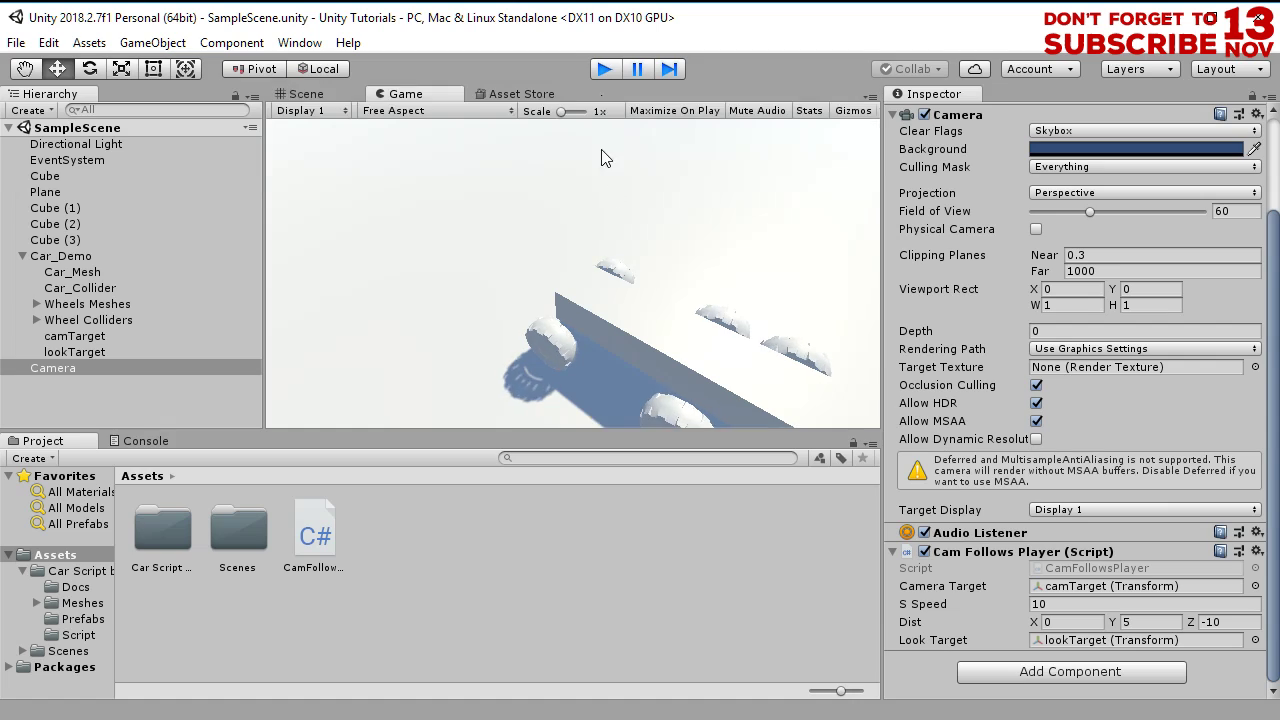
Move camTarget farther behind the car, back along Z to -12.13
{"action": "left_click", "coordinate": [82, 352]}
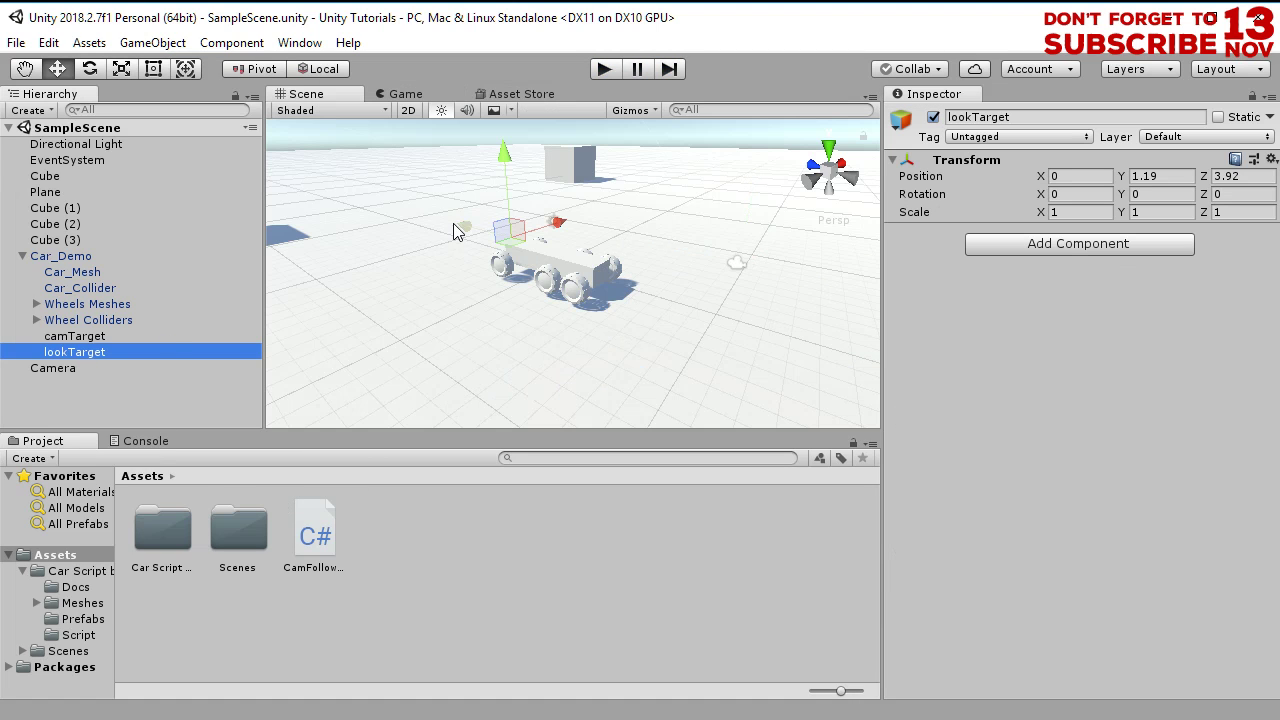
{"action": "left_click", "coordinate": [92, 337]}
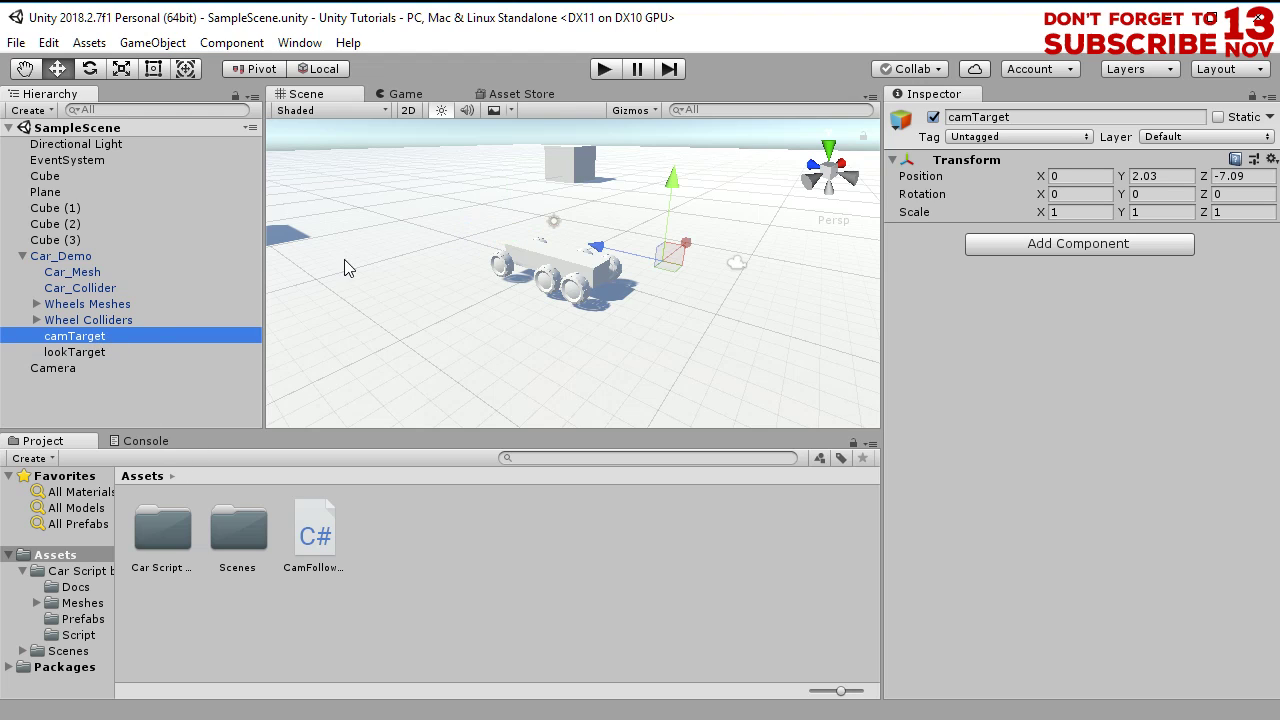
{"action": "left_click_drag", "start_coordinate": [600, 249], "coordinate": [685, 281]}
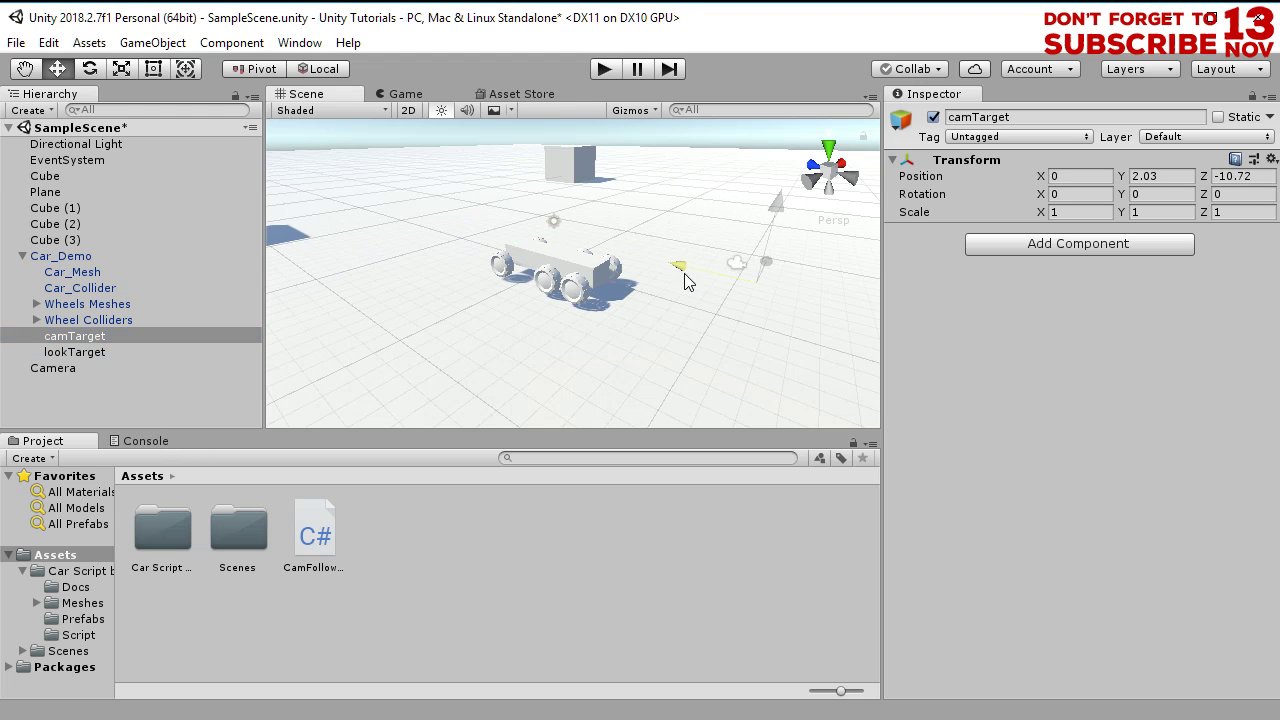
Set the Cam Follows Player Dist offset to 0, 0, 0, then play and drive the car
{"action": "left_click", "coordinate": [55, 369]}
{"action": "scroll", "coordinate": [1085, 651], "scroll_direction": "down", "scroll_amount": 3}
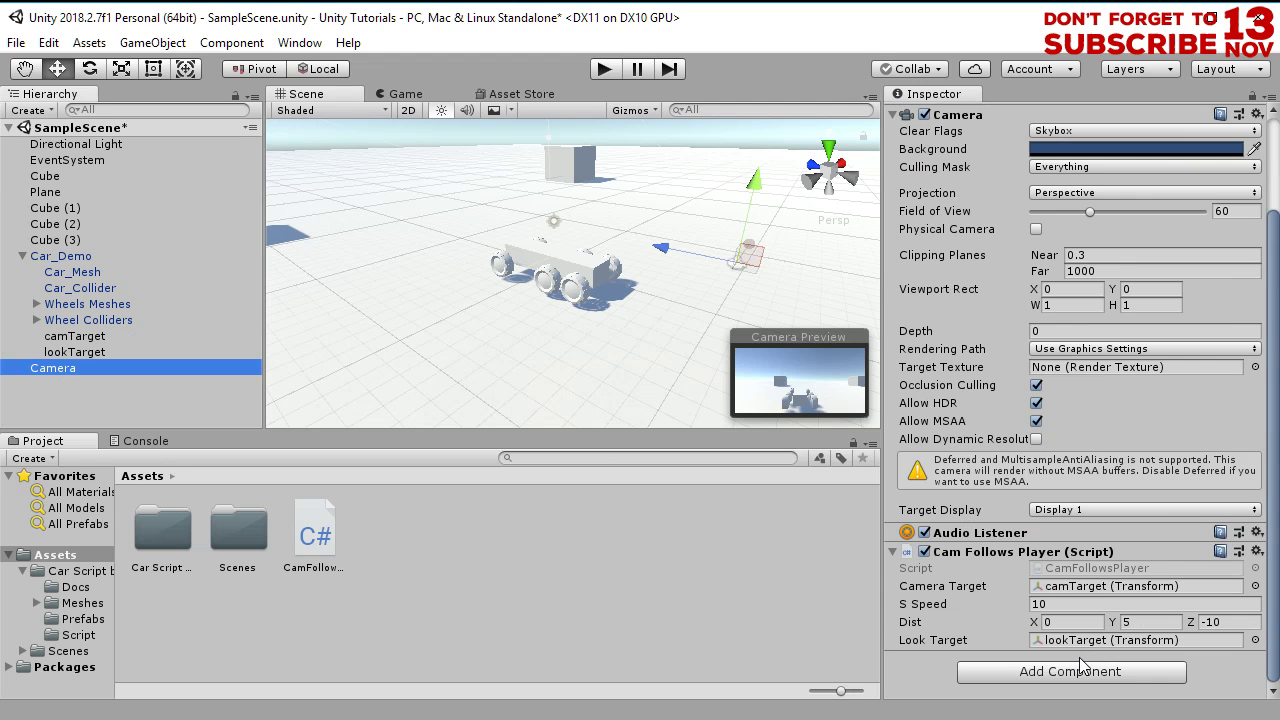
{"action": "left_click", "coordinate": [1140, 622]}
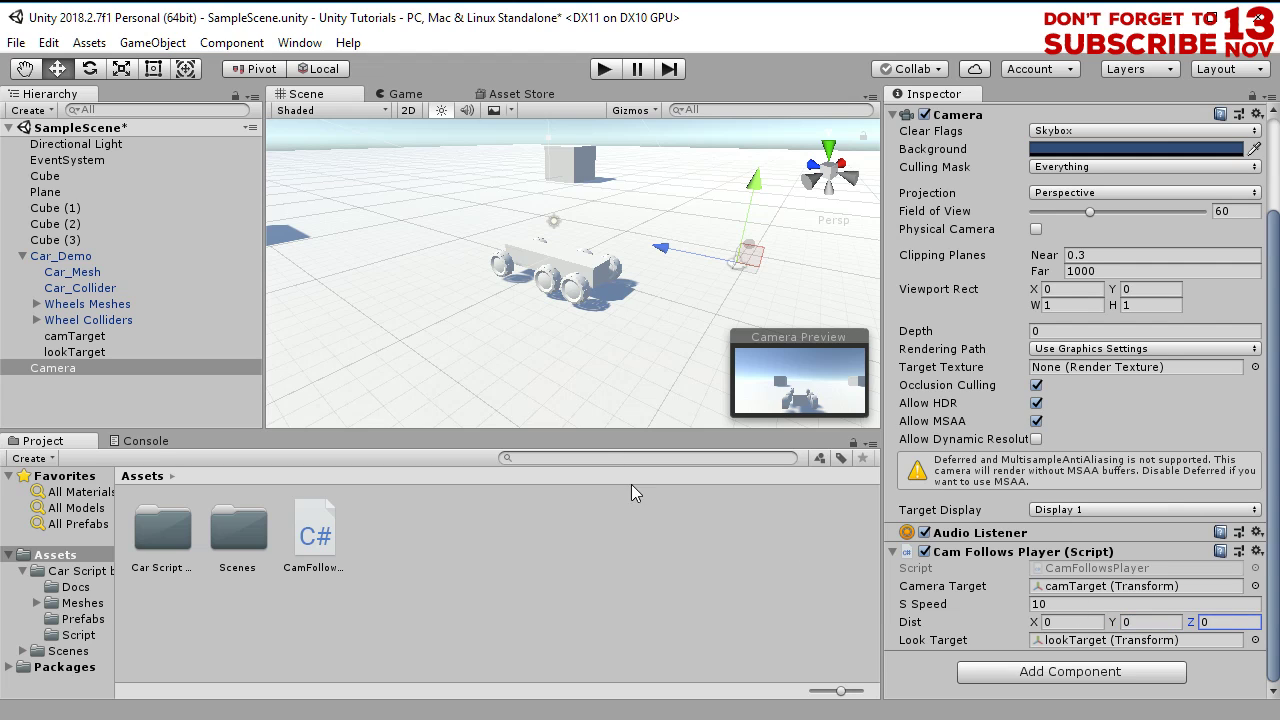
{"action": "left_click", "coordinate": [604, 69]}
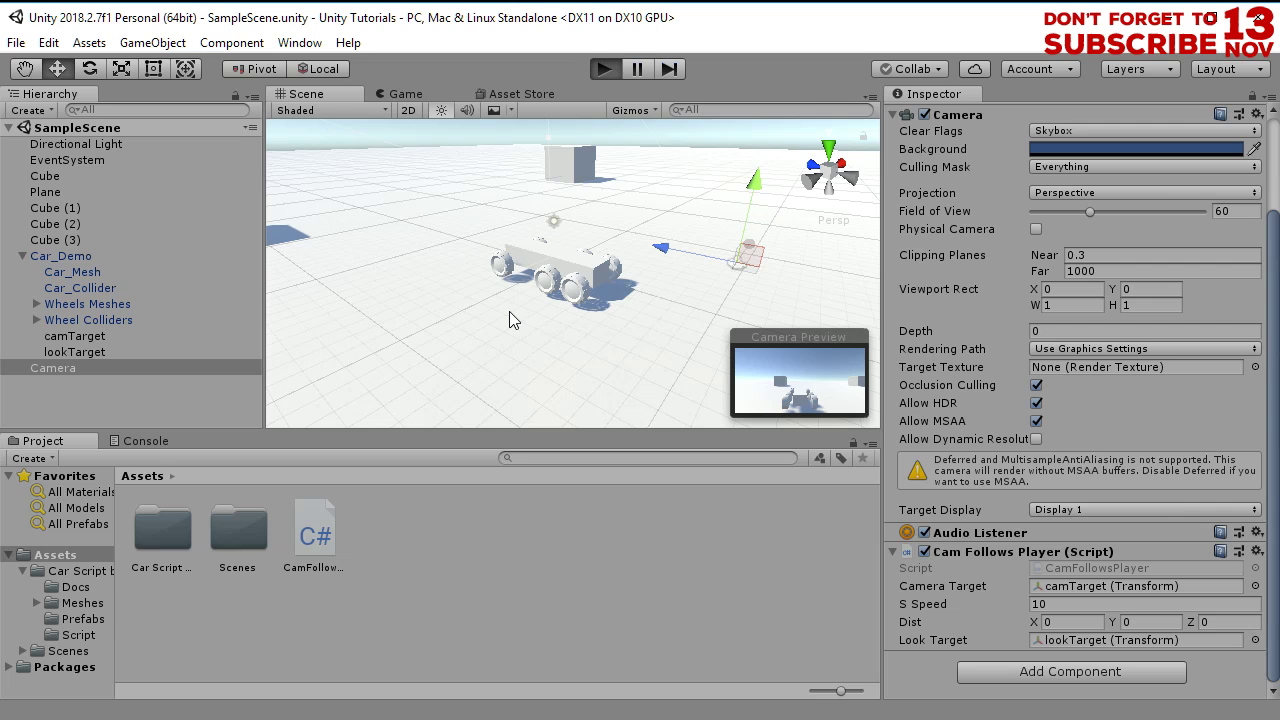
{"action": "key", "text": "Right"}
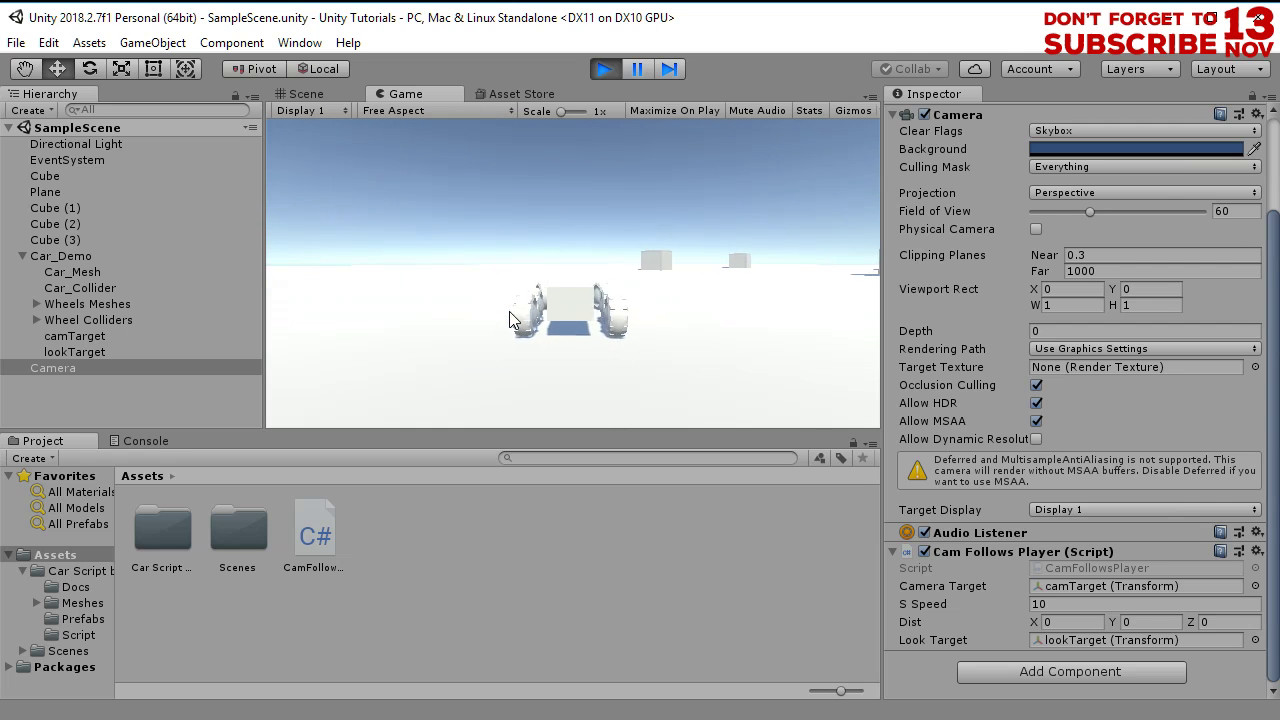
Stop the game and raise camTarget to a height of 5.33 behind the car
{"action": "left_click", "coordinate": [604, 69]}
{"action": "left_click", "coordinate": [72, 354]}
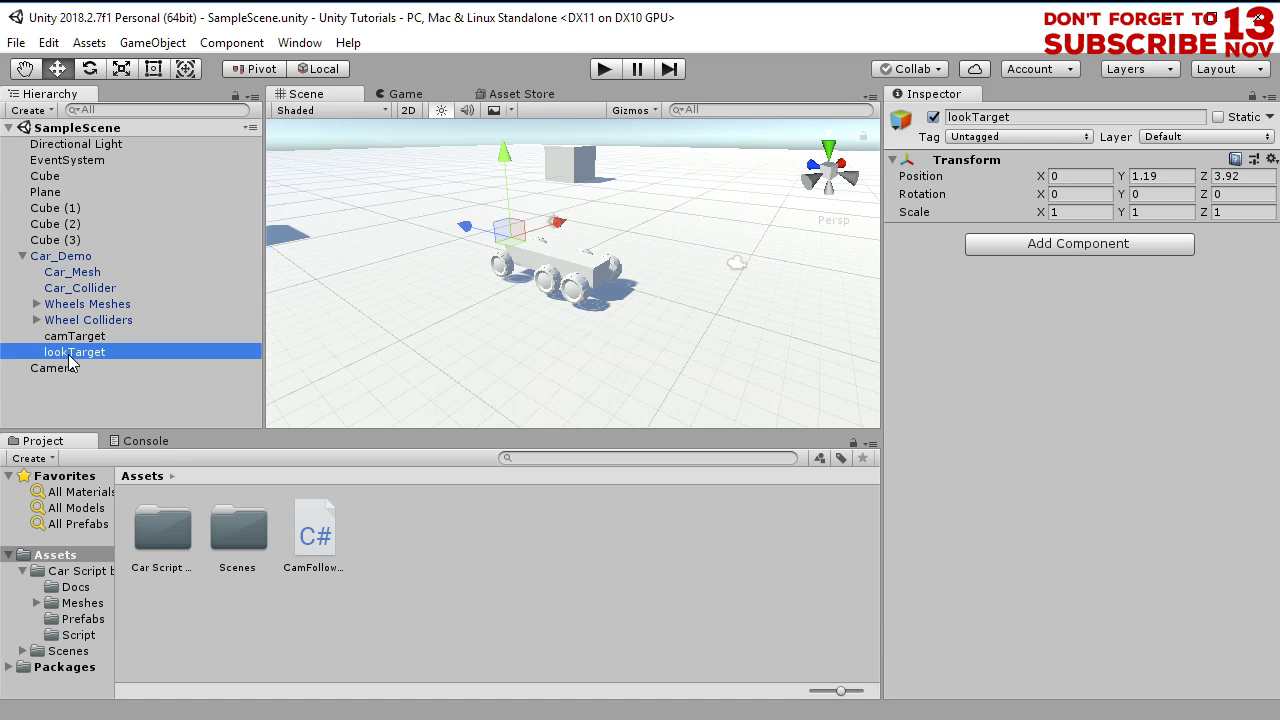
{"action": "left_click", "coordinate": [160, 336]}
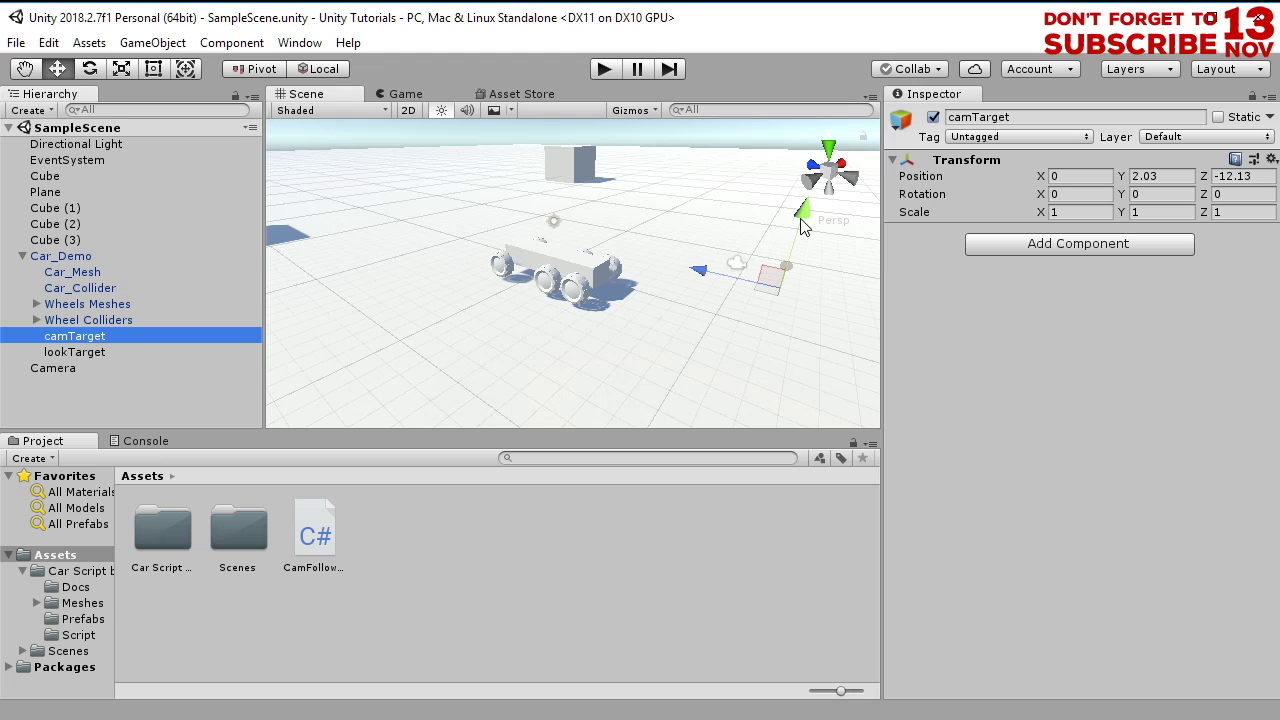
{"action": "left_click", "coordinate": [800, 228]}
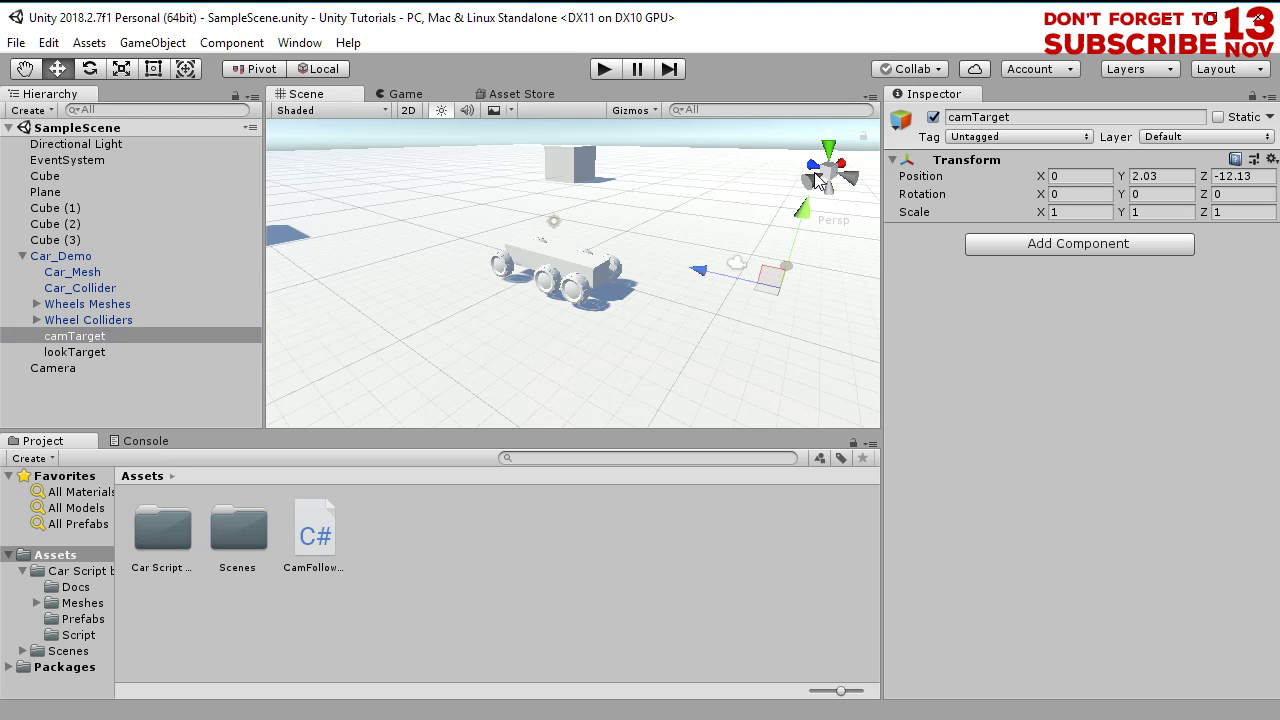
{"action": "left_click_drag", "start_coordinate": [714, 323], "coordinate": [694, 271], "text": "alt"}
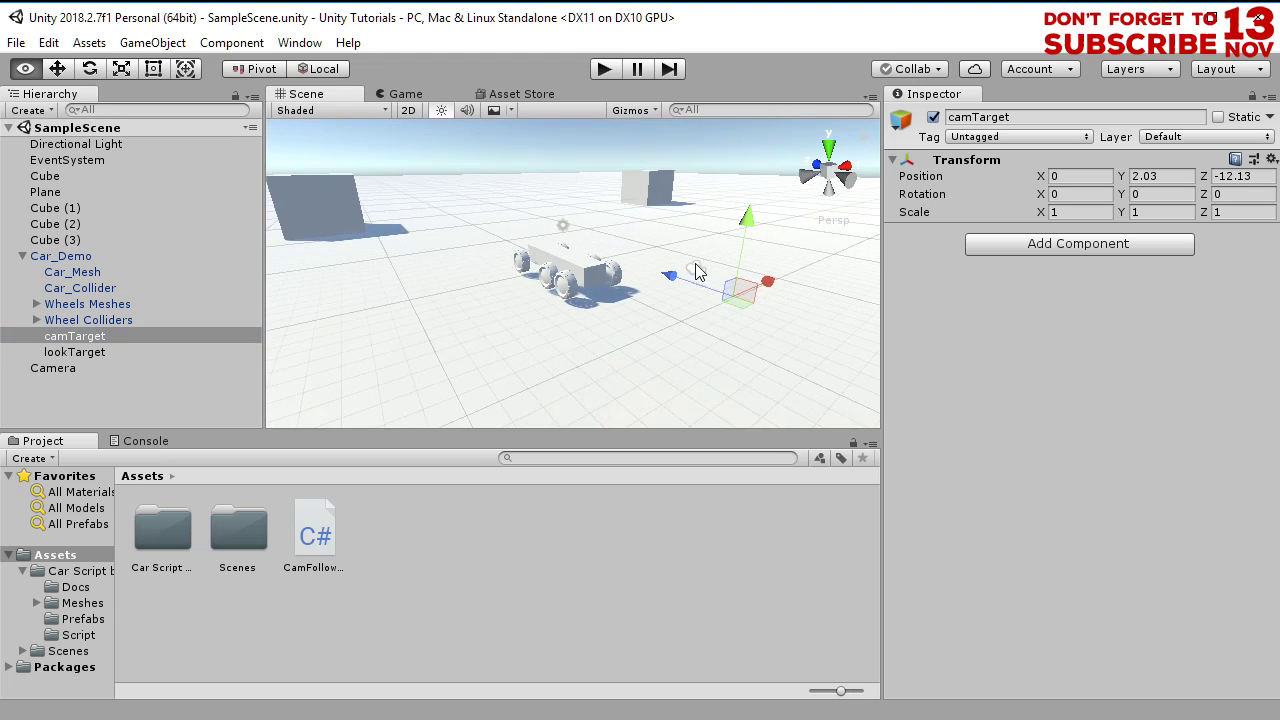
{"action": "left_click_drag", "start_coordinate": [743, 233], "coordinate": [755, 163]}
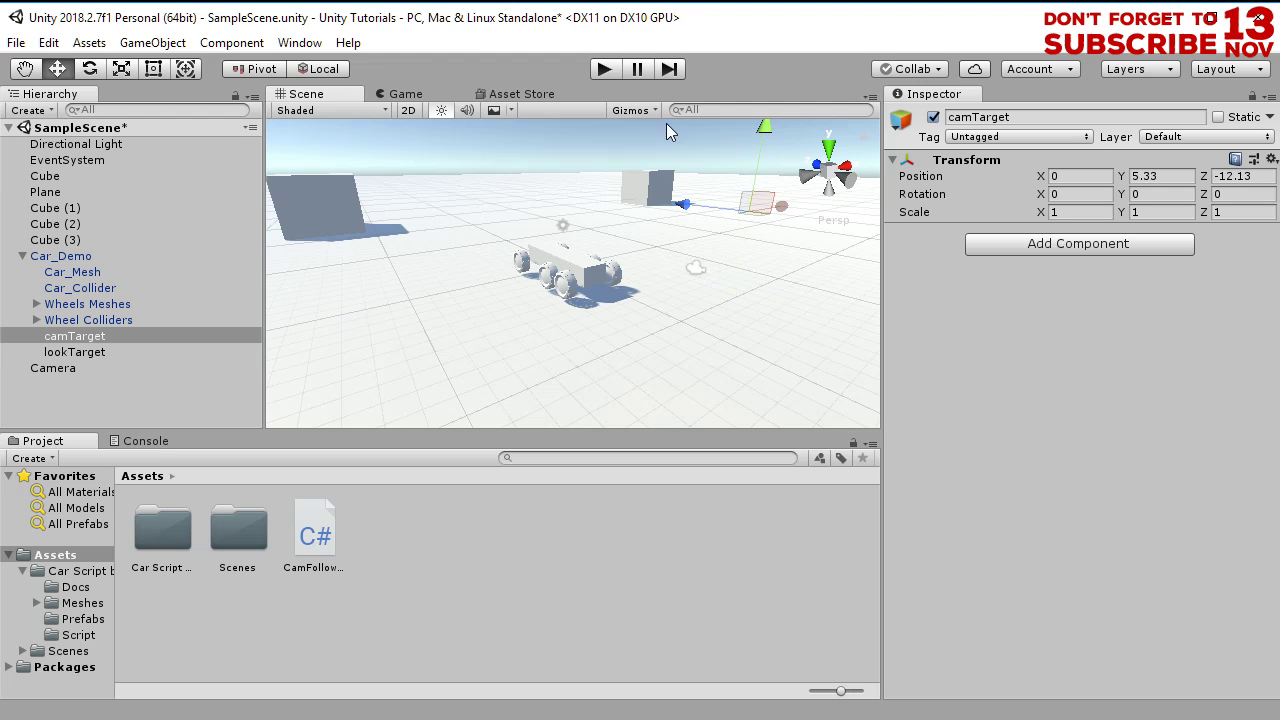
Test-drive the car toward the cubes to check the higher camera view, then stop
{"action": "left_click", "coordinate": [605, 70]}
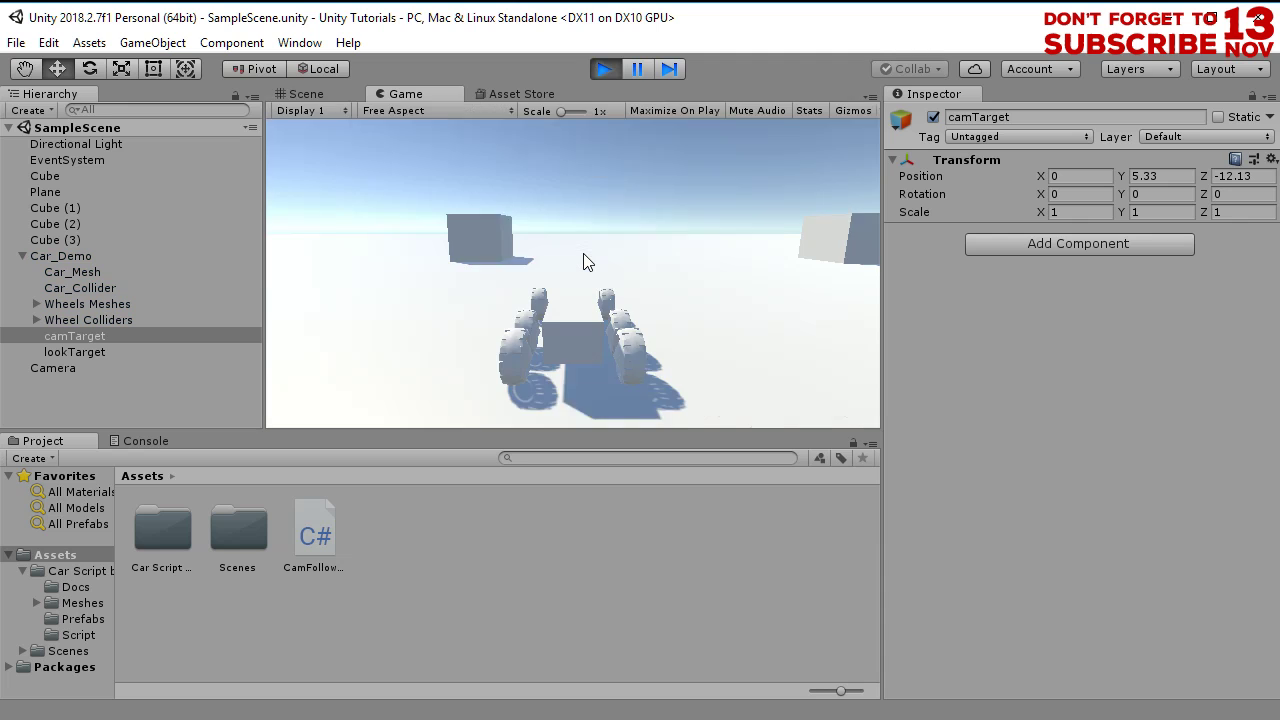
{"action": "key", "text": "w"}
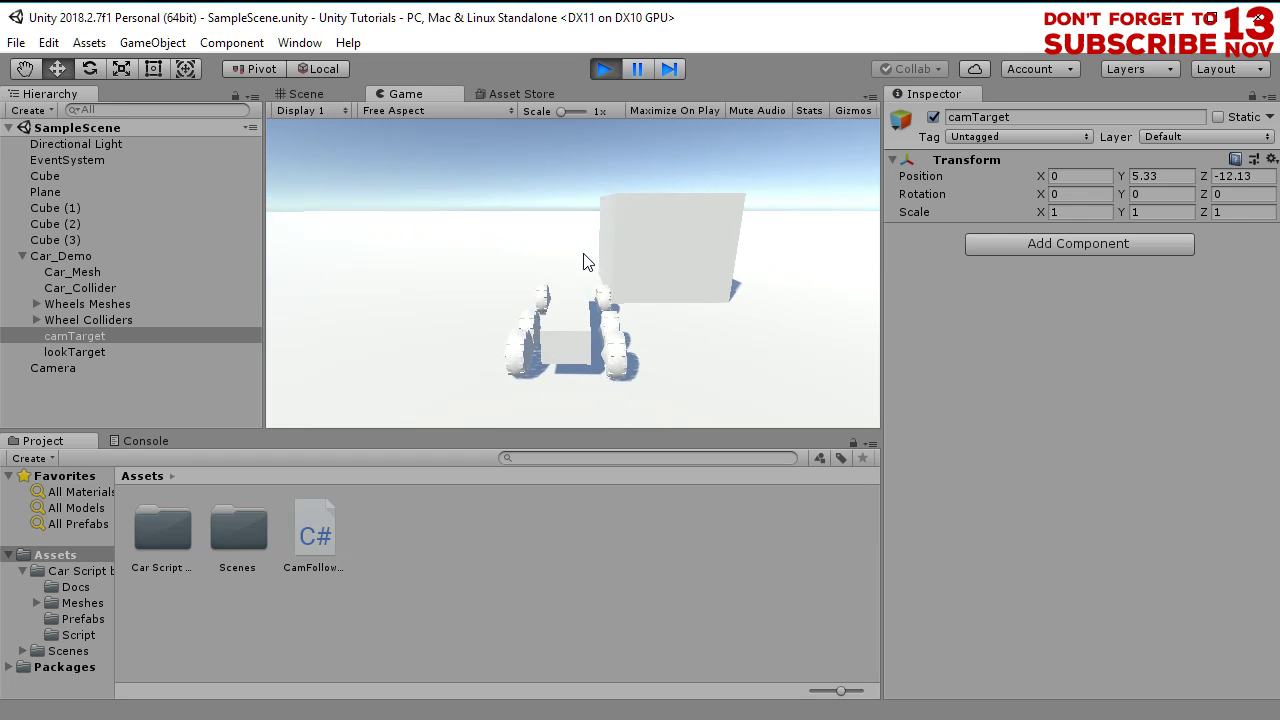
{"action": "left_click", "coordinate": [606, 72]}
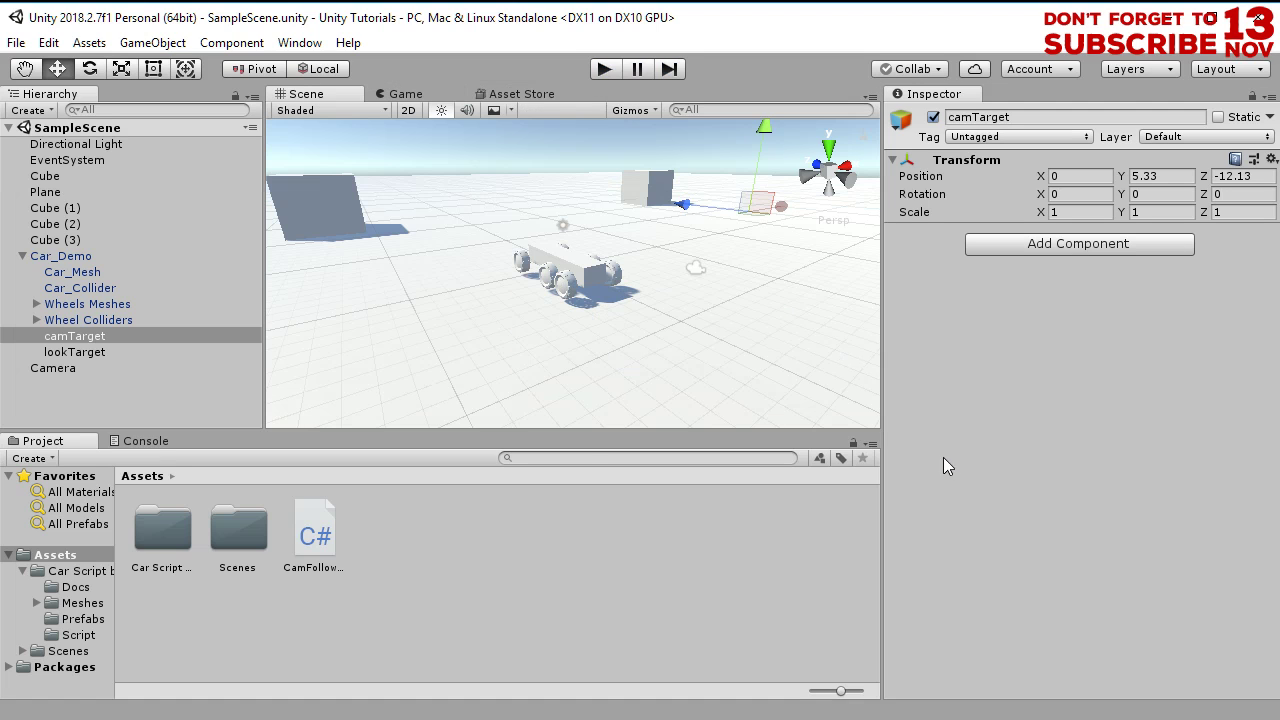
{"action": "left_click", "coordinate": [52, 367]}
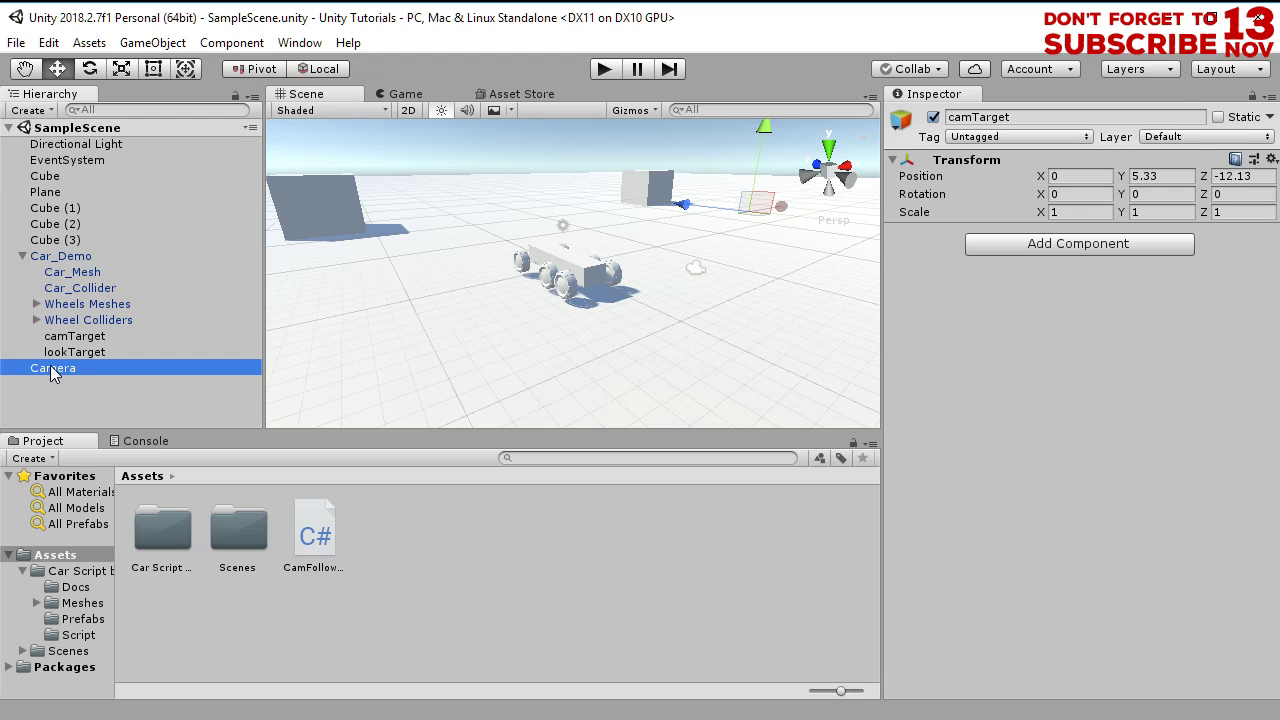
{"action": "scroll", "coordinate": [958, 684], "scroll_direction": "down", "scroll_amount": 5}
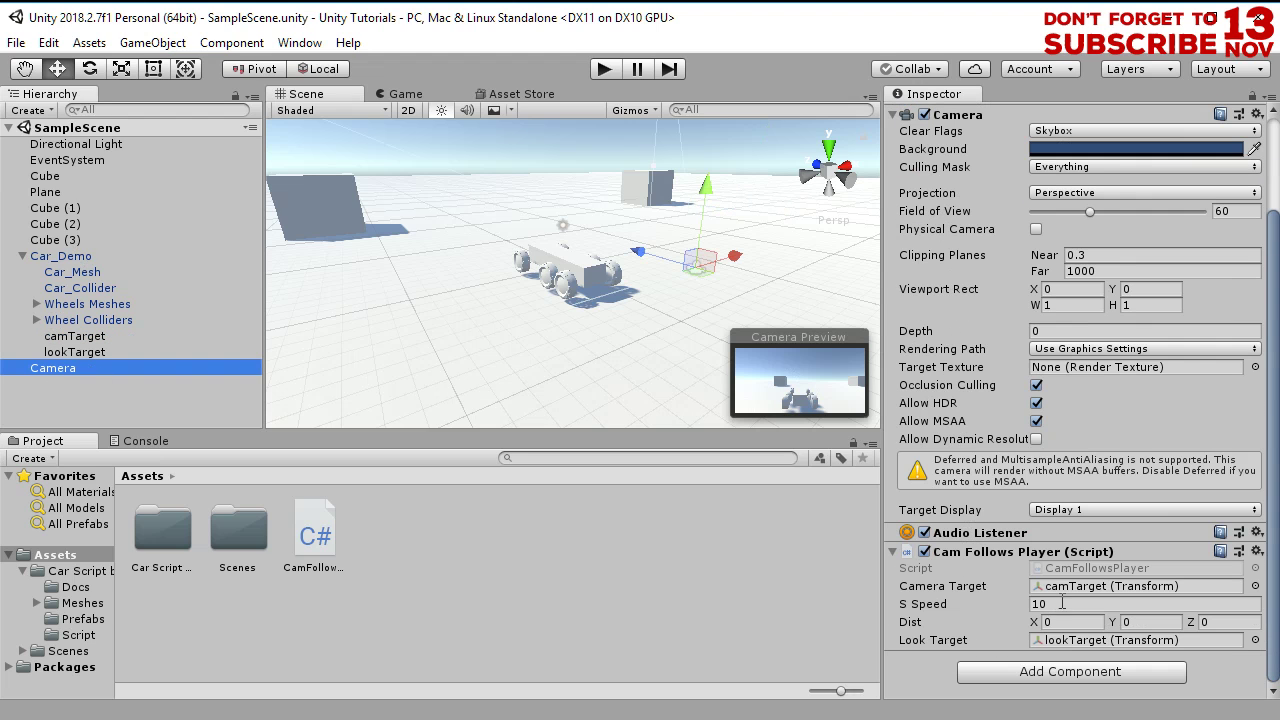
Change the Cam Follows Player S Speed value to 5
{"action": "left_click", "coordinate": [1062, 603]}
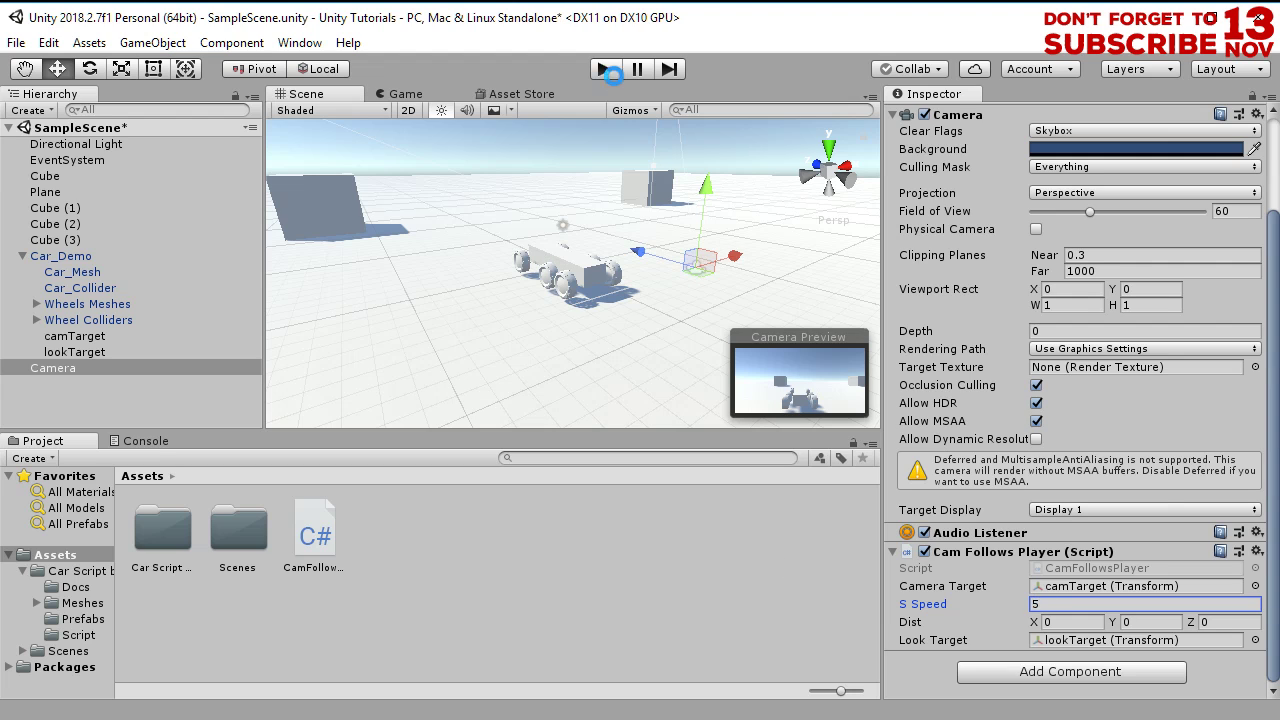